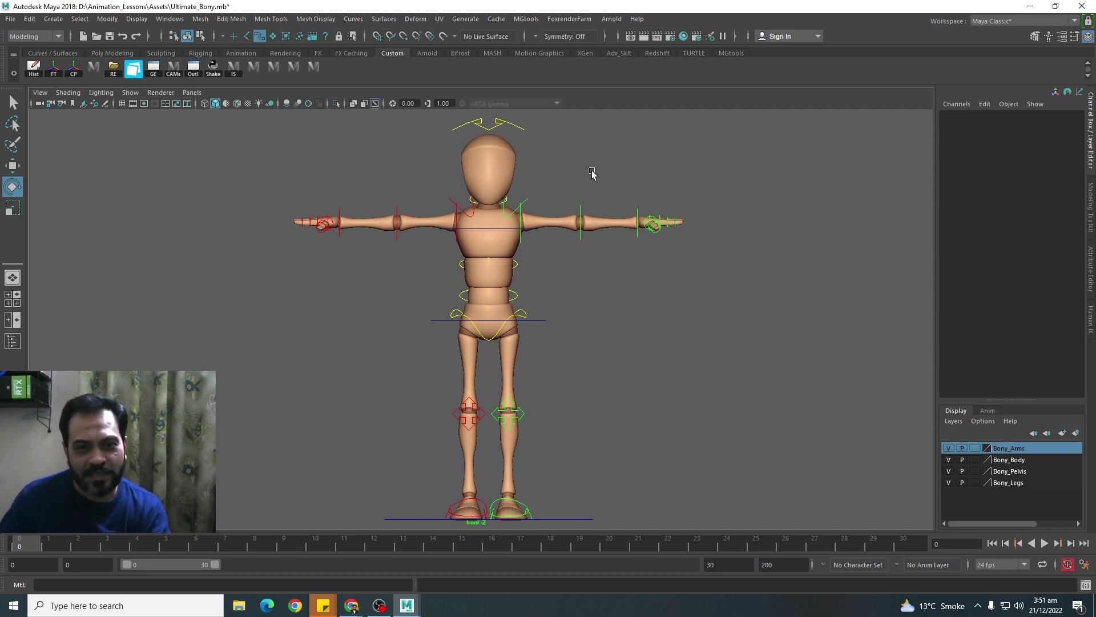
# Step: Toggle the snapping options off, all on, then all off again
pyautogui.scroll(2, 500, 276)
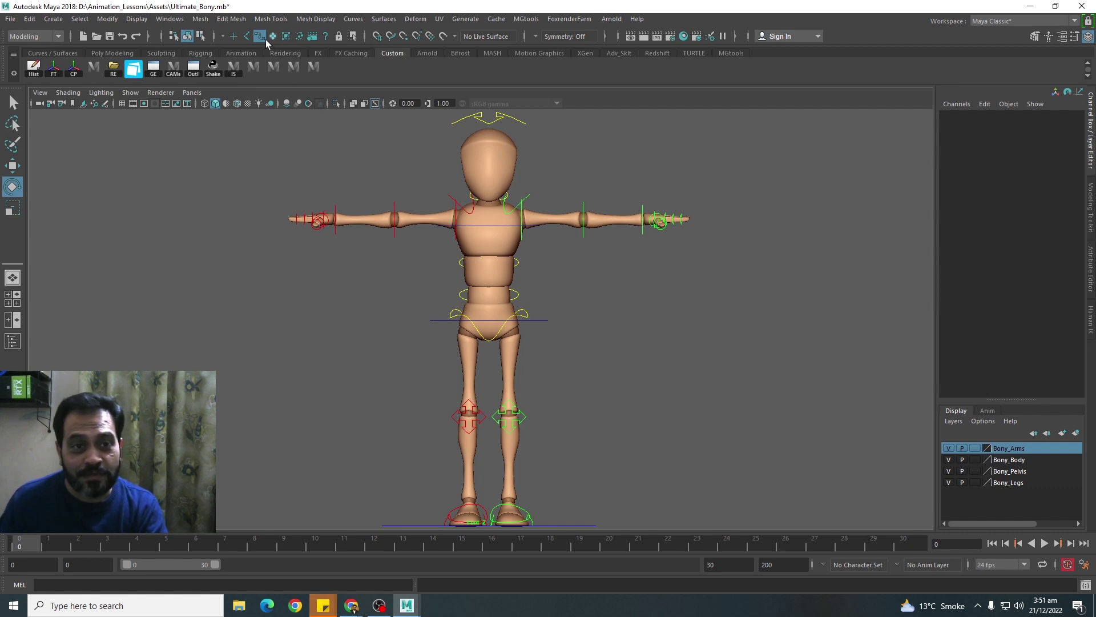
pyautogui.rightClick(230, 40)
pyautogui.click(250, 59)
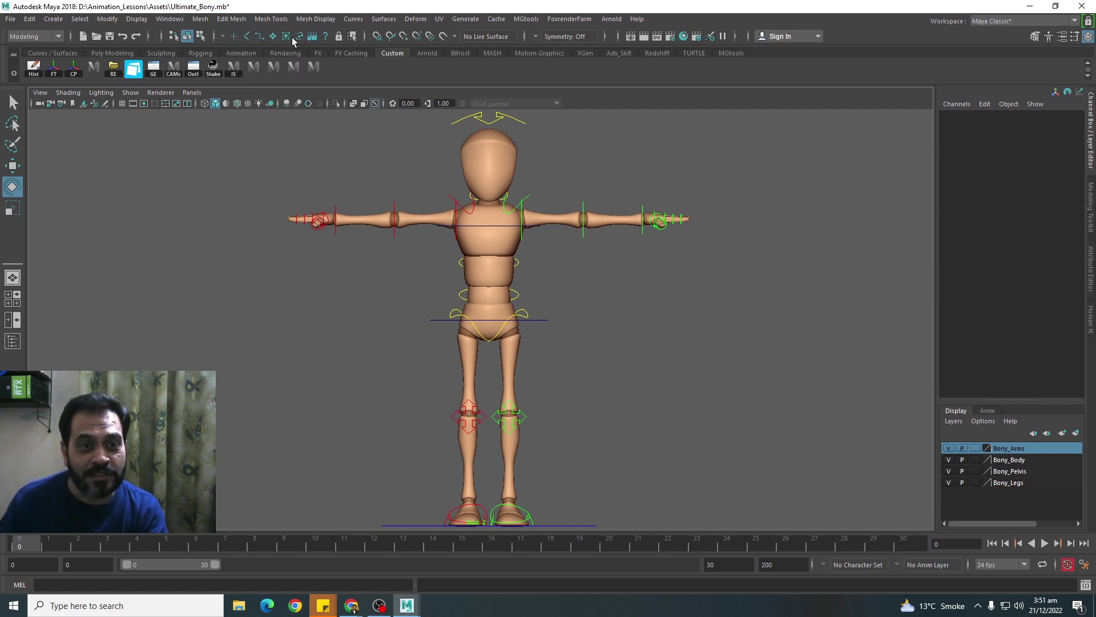
pyautogui.rightClick(230, 38)
pyautogui.click(286, 50)
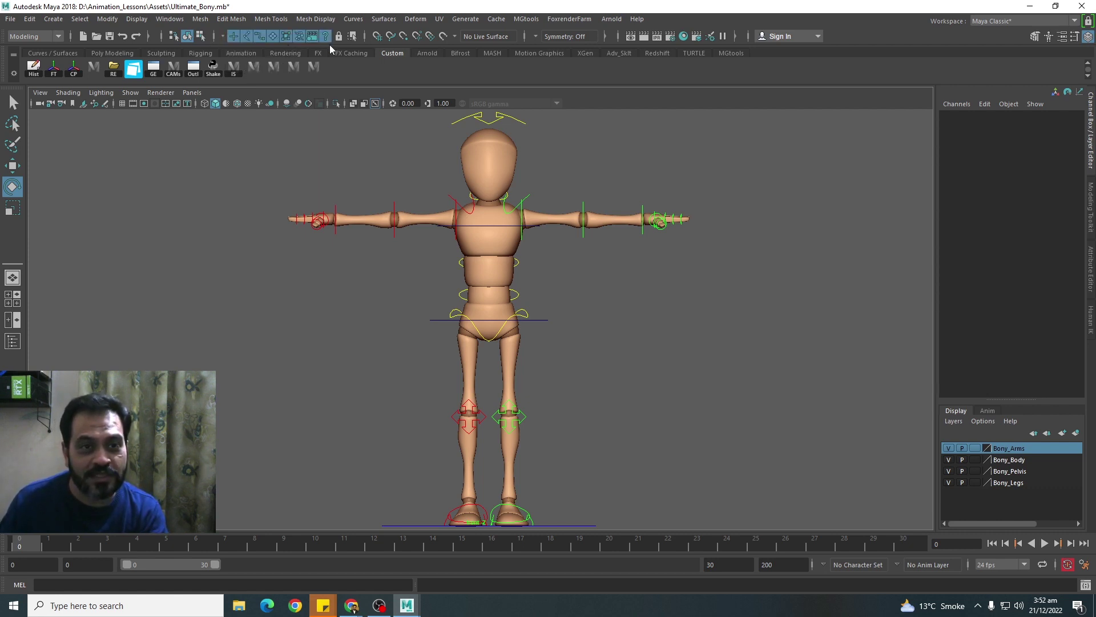
pyautogui.rightClick(233, 38)
pyautogui.click(255, 49)
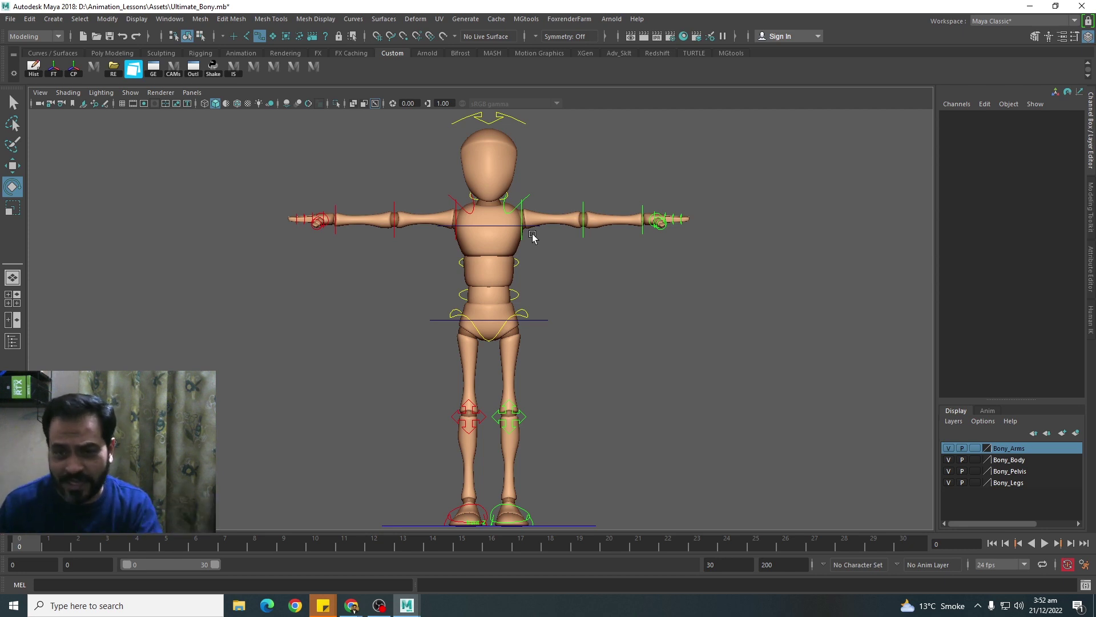
# Step: Rotate the right shoulder control down to Rotate Z -85.95 so the arm hangs
pyautogui.scroll(2, 532, 279)
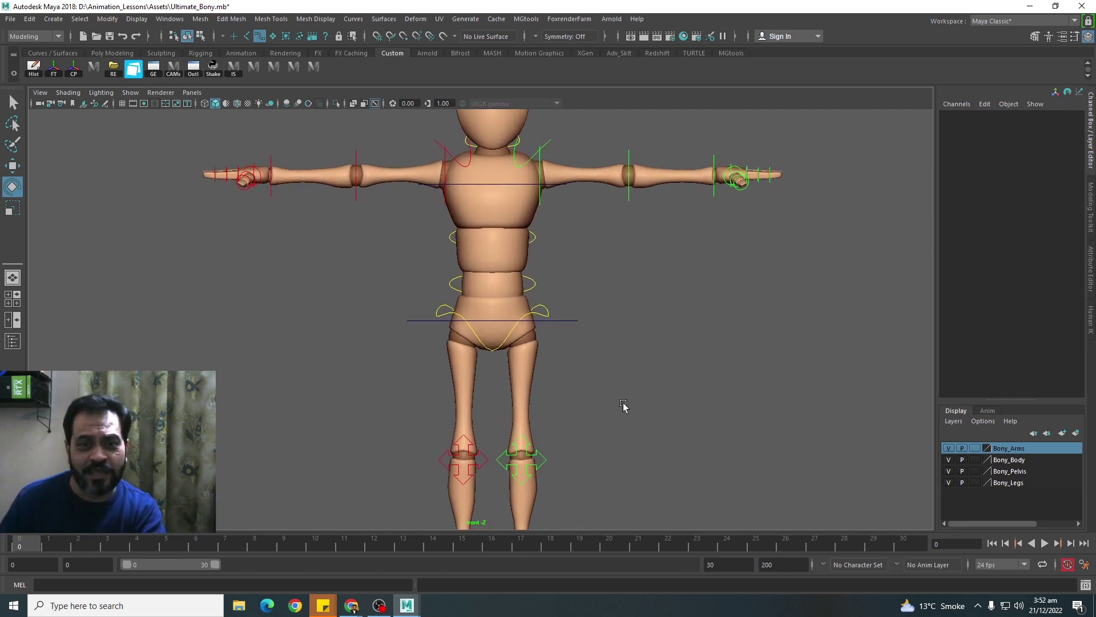
pyautogui.scroll(2, 534, 306)
pyautogui.scroll(2, 558, 323)
pyautogui.scroll(2, 545, 266)
pyautogui.click(545, 266)
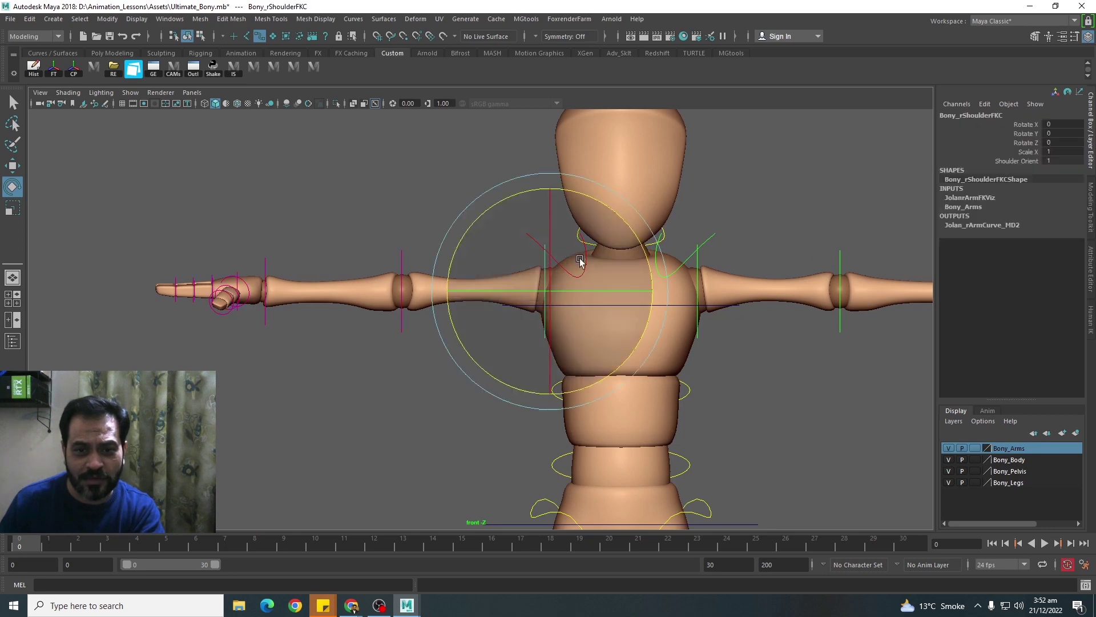
pyautogui.moveTo(602, 208); pyautogui.dragTo(415, 194)
pyautogui.keyDown('alt'); pyautogui.moveTo(521, 313); pyautogui.dragTo(529, 225, button='middle'); pyautogui.keyUp('alt')
# Step: In the perspective view, bend two right-hand finger controls slightly
pyautogui.press('space')
pyautogui.moveTo(553, 231); pyautogui.dragTo(554, 240)
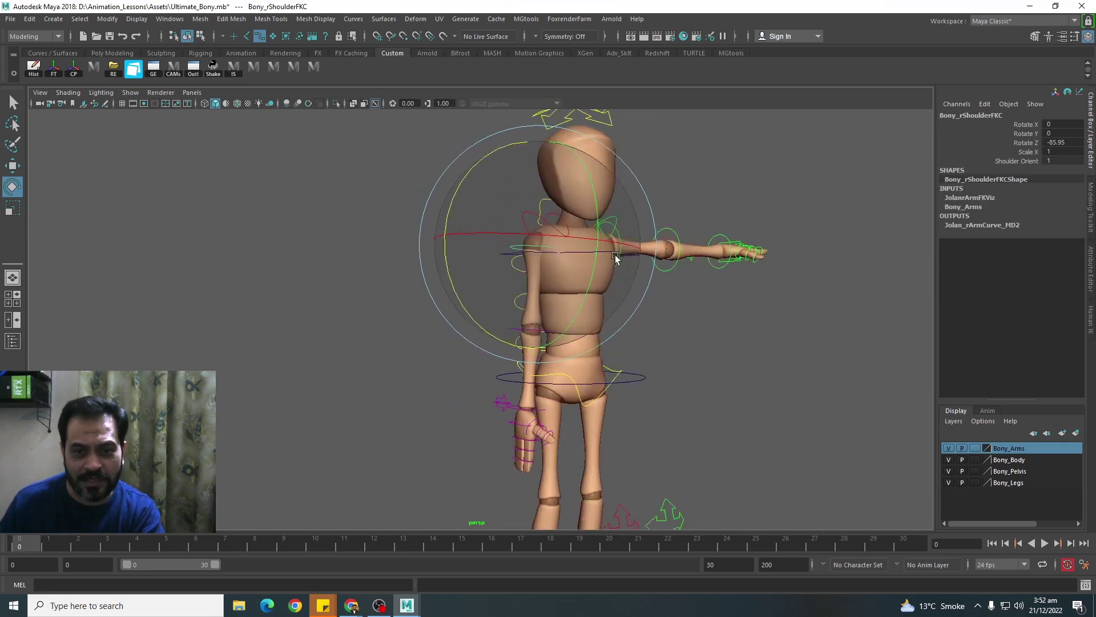
pyautogui.scroll(3, 682, 379)
pyautogui.scroll(3, 624, 221)
pyautogui.scroll(3, 491, 301)
pyautogui.moveTo(491, 301)
pyautogui.keyDown('alt'); pyautogui.mouseDown()
pyautogui.moveTo(514, 342)
pyautogui.moveTo(420, 284)
pyautogui.mouseUp(); pyautogui.keyUp('alt')
pyautogui.press('q')
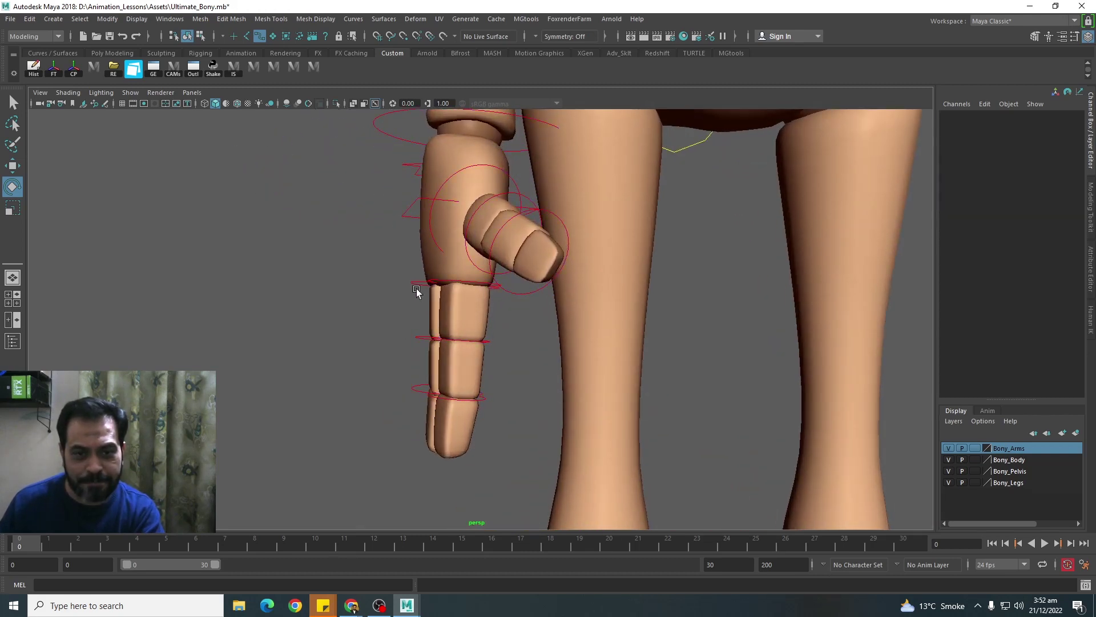
pyautogui.click(417, 282)
pyautogui.keyDown('shift'); pyautogui.click(424, 342); pyautogui.keyUp('shift')
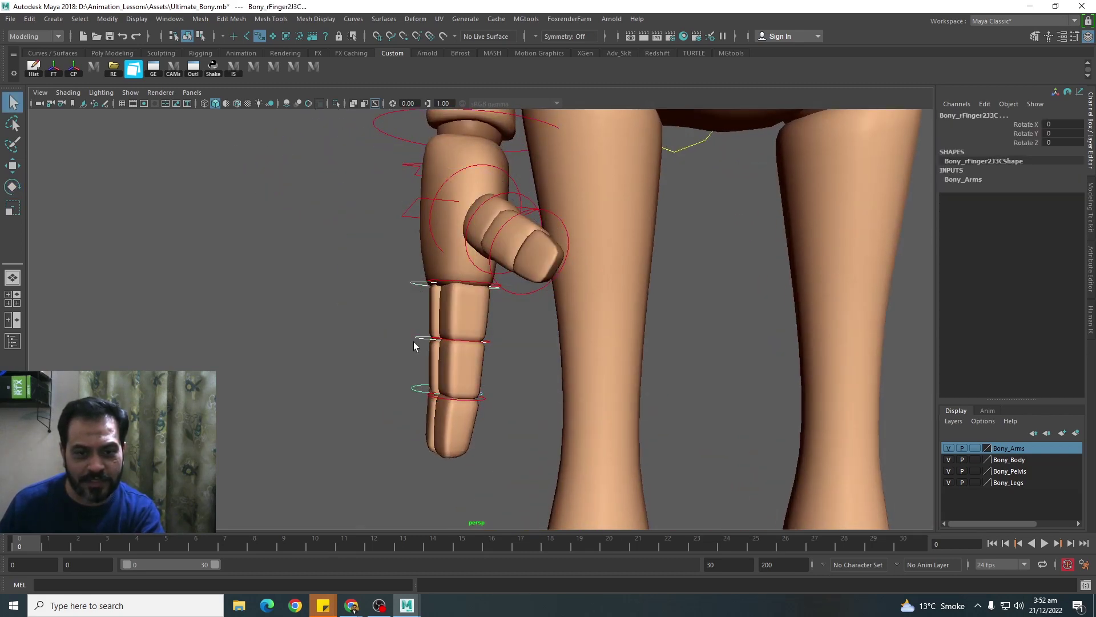
pyautogui.press('e')
pyautogui.moveTo(414, 346); pyautogui.dragTo(372, 342)
# Step: Adjust the right thumb and another finger control, orbiting around the hand
pyautogui.click(460, 394)
pyautogui.press('q')
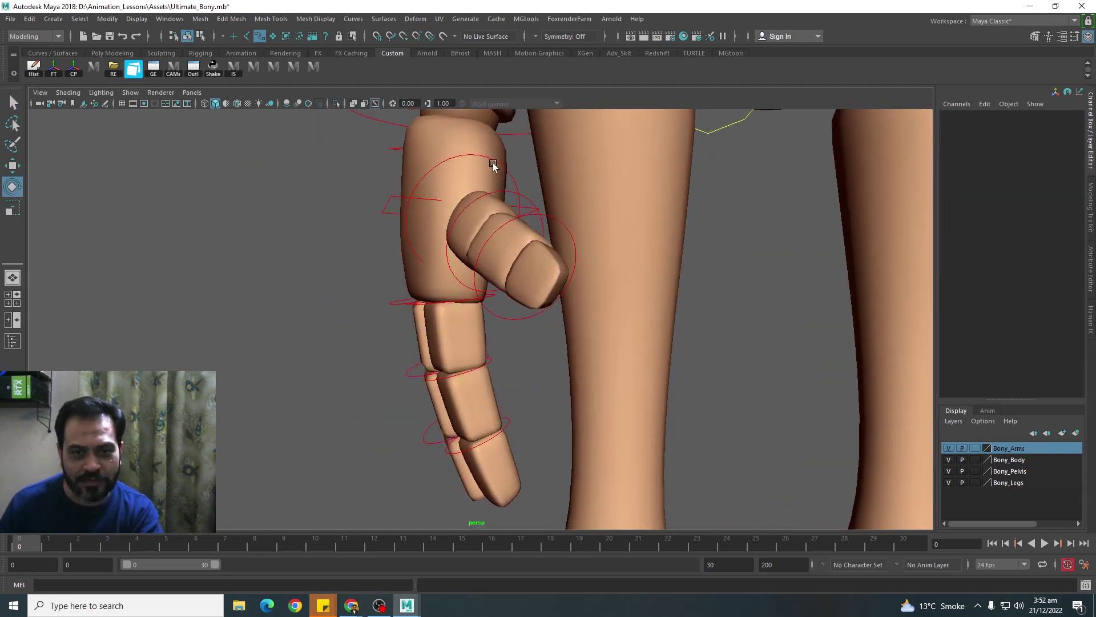
pyautogui.keyDown('alt'); pyautogui.moveTo(492, 163); pyautogui.dragTo(515, 169); pyautogui.keyUp('alt')
pyautogui.click(569, 258)
pyautogui.keyDown('alt'); pyautogui.moveTo(568, 258); pyautogui.dragTo(454, 215); pyautogui.keyUp('alt')
pyautogui.press('q')
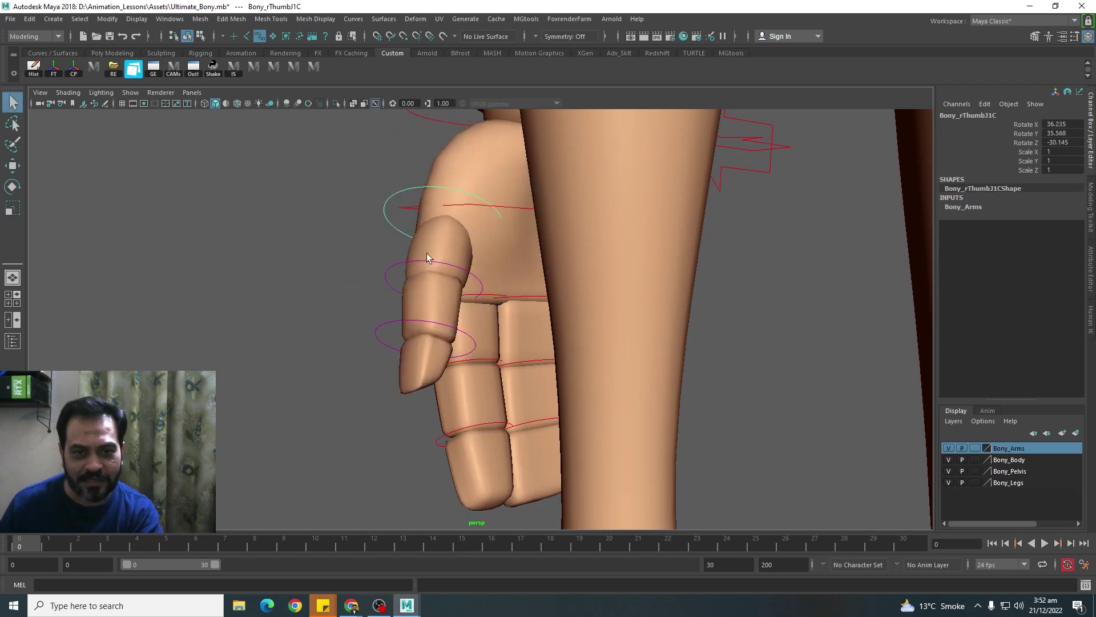
pyautogui.press('e')
pyautogui.moveTo(399, 428)
pyautogui.keyDown('alt'); pyautogui.mouseDown()
pyautogui.moveTo(626, 285)
pyautogui.moveTo(590, 290)
pyautogui.moveTo(502, 338)
pyautogui.moveTo(514, 277)
pyautogui.mouseUp(); pyautogui.keyUp('alt')
pyautogui.click(590, 290)
pyautogui.click(523, 333)
pyautogui.scroll(5, 551, 343)
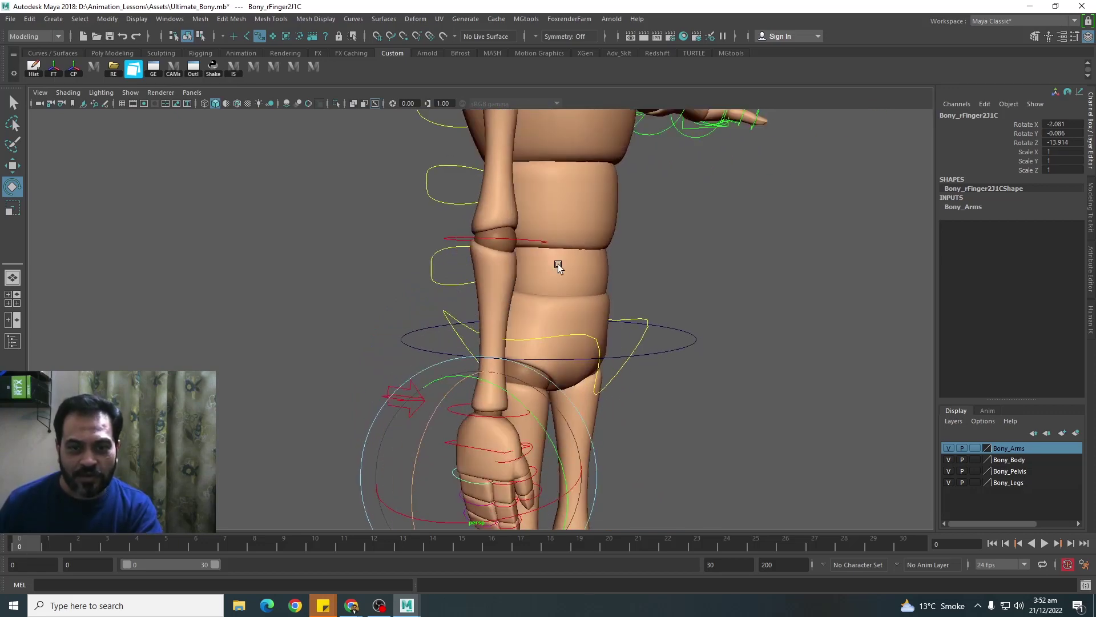
# Step: Bend the right forearm slightly at the elbow and clear the selection
pyautogui.click(533, 240)
pyautogui.moveTo(534, 240)
pyautogui.keyDown('alt'); pyautogui.mouseDown()
pyautogui.moveTo(579, 276)
pyautogui.moveTo(638, 250)
pyautogui.mouseUp(); pyautogui.keyUp('alt')
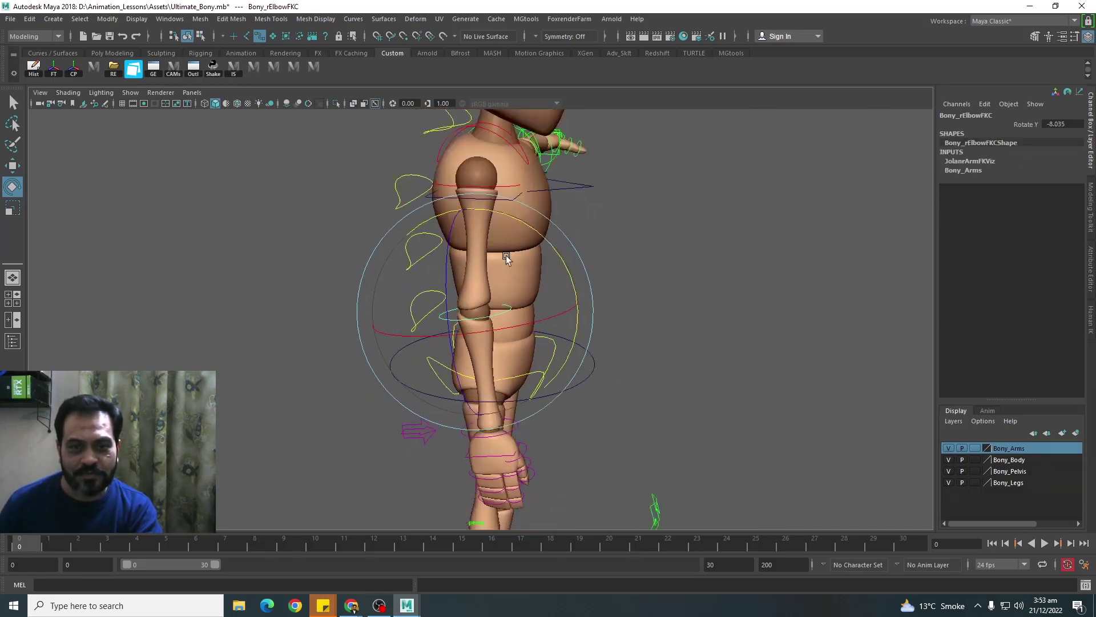
pyautogui.click(639, 249)
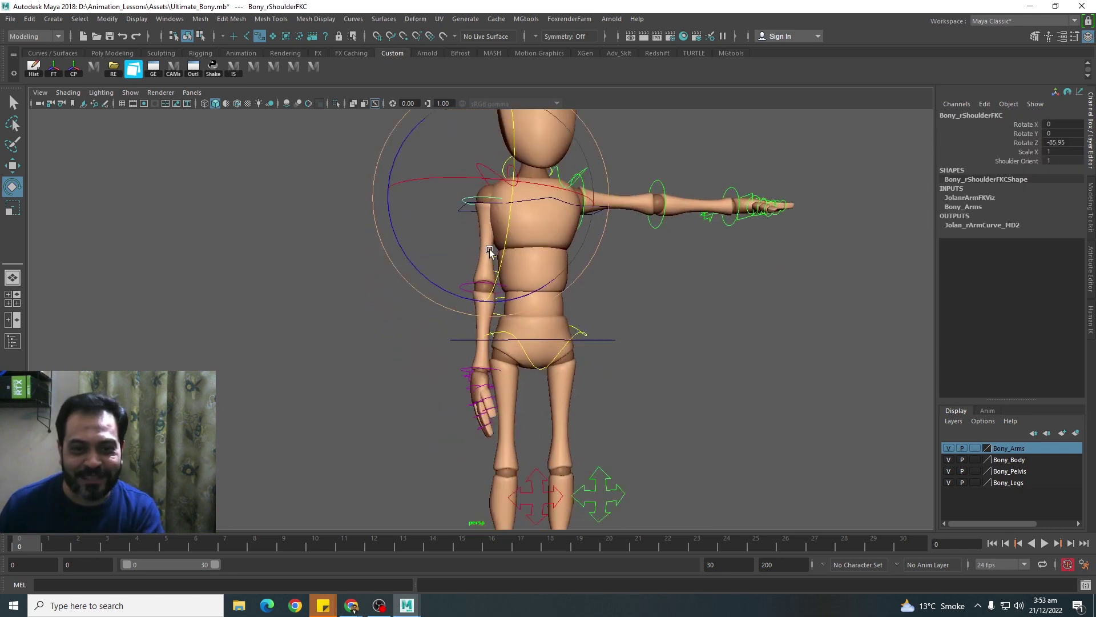
# Step: Key the right arm back at horizontal on frame 16, then play from frame 0
pyautogui.moveTo(511, 289)
pyautogui.keyDown('alt'); pyautogui.mouseDown()
pyautogui.moveTo(548, 252)
pyautogui.moveTo(496, 286)
pyautogui.moveTo(490, 333)
pyautogui.mouseUp(); pyautogui.keyUp('alt')
pyautogui.keyDown('alt'); pyautogui.moveTo(490, 334); pyautogui.dragTo(470, 356, button='middle'); pyautogui.keyUp('alt')
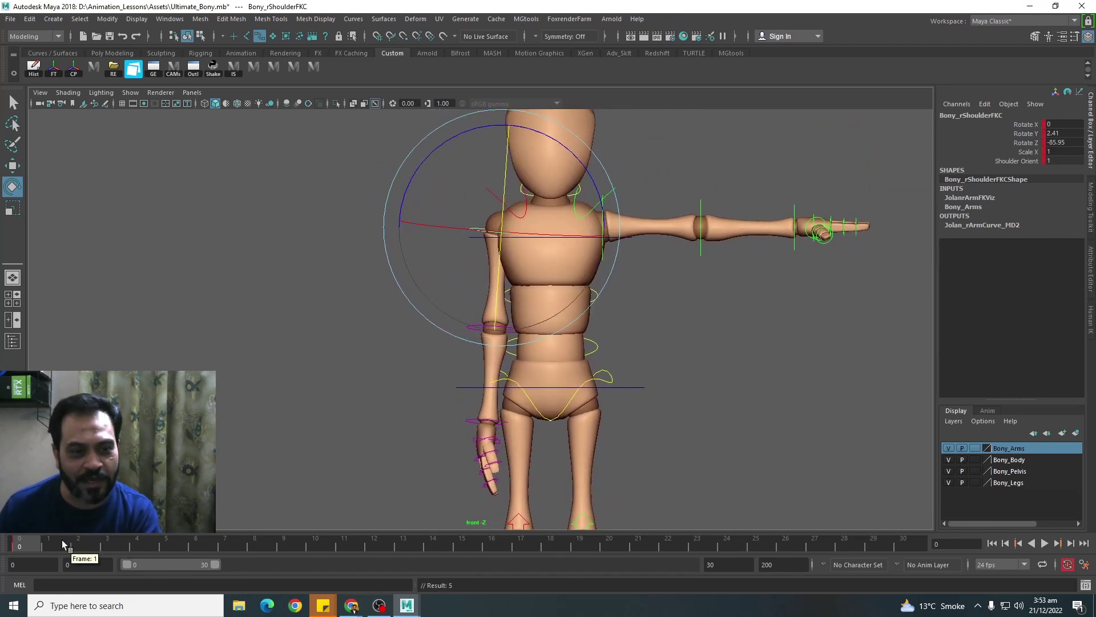
pyautogui.moveTo(37, 543); pyautogui.dragTo(491, 545)
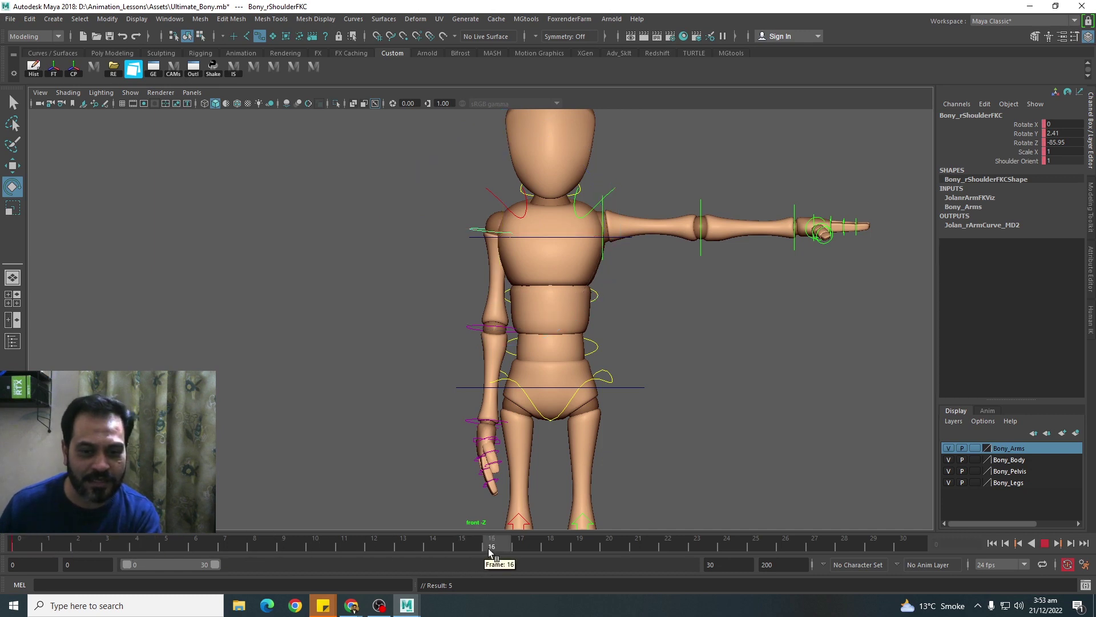
pyautogui.moveTo(590, 181); pyautogui.dragTo(579, 342)
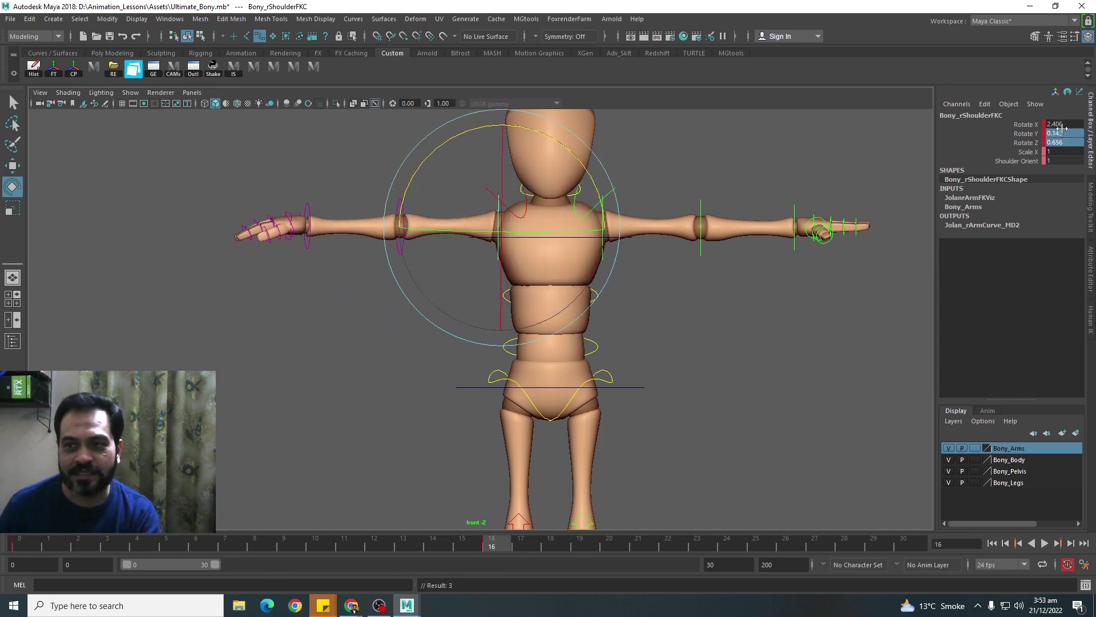
pyautogui.scroll(2, 663, 359)
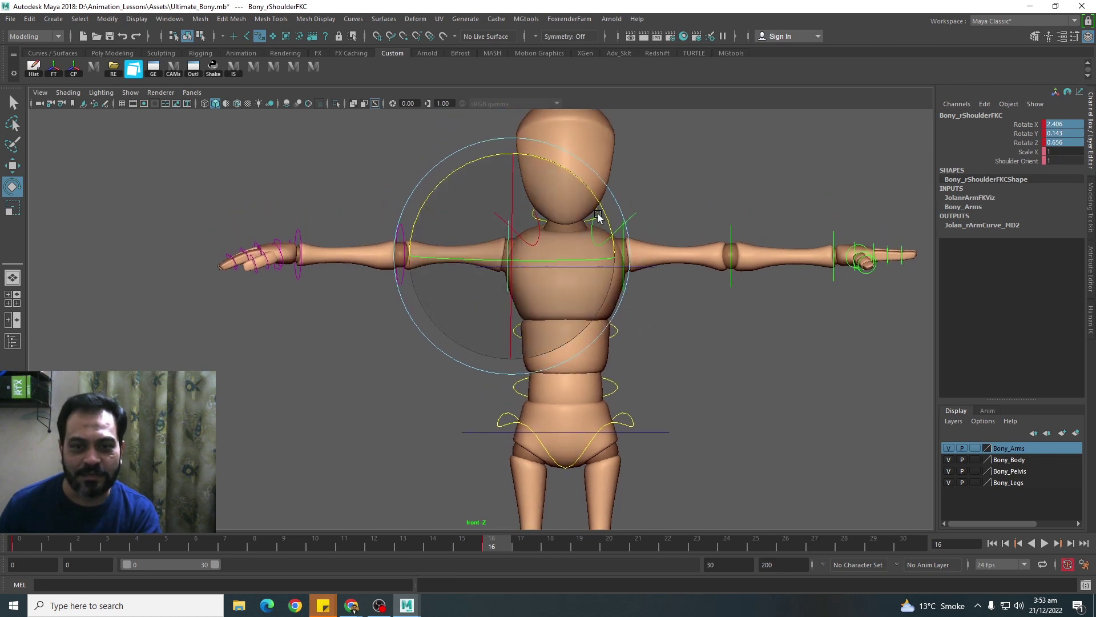
pyautogui.scroll(-2, 618, 314)
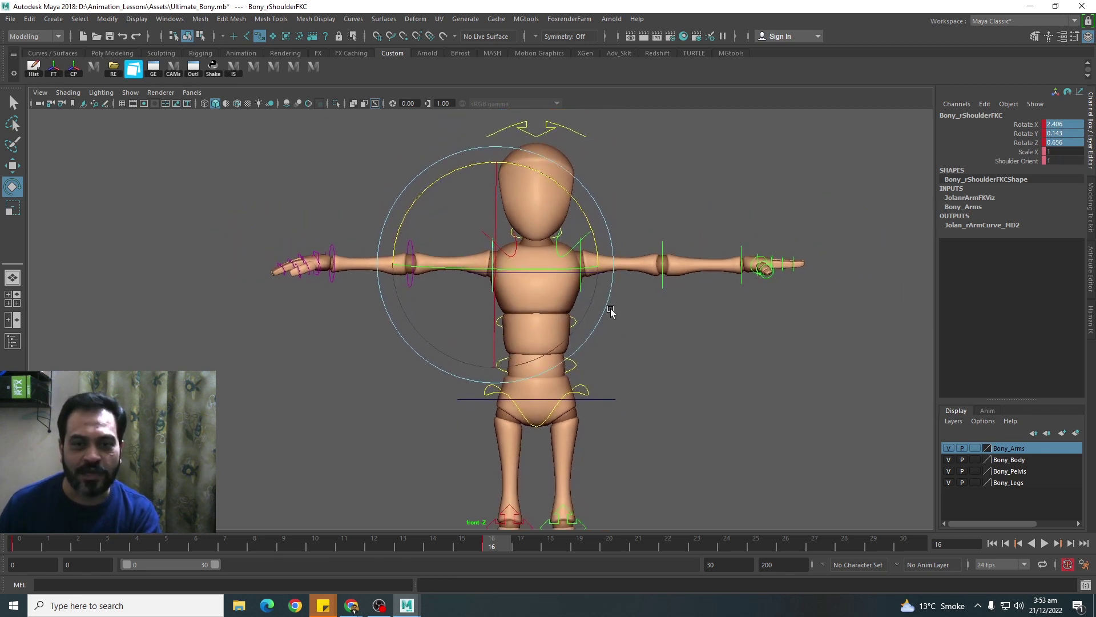
pyautogui.press('s')
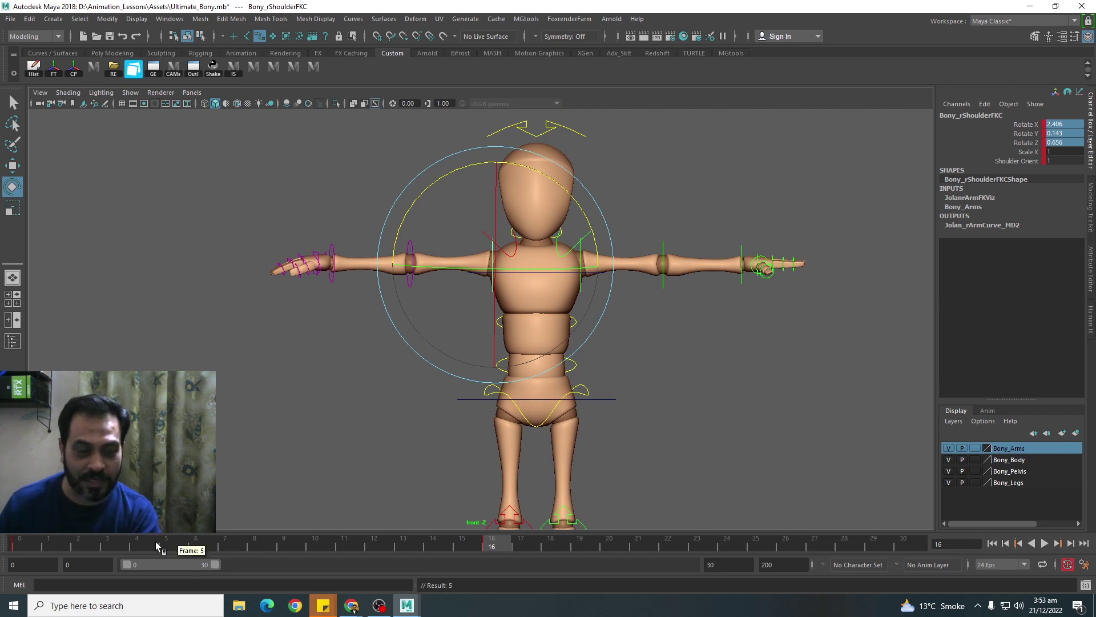
pyautogui.moveTo(157, 545); pyautogui.dragTo(1, 550)
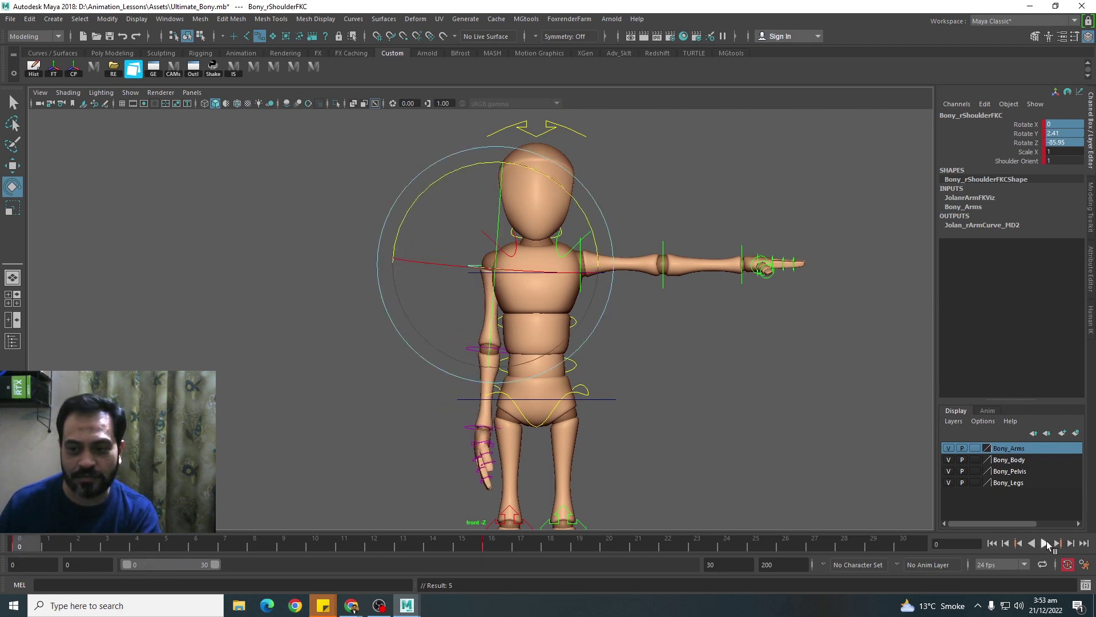
pyautogui.click(1045, 543)
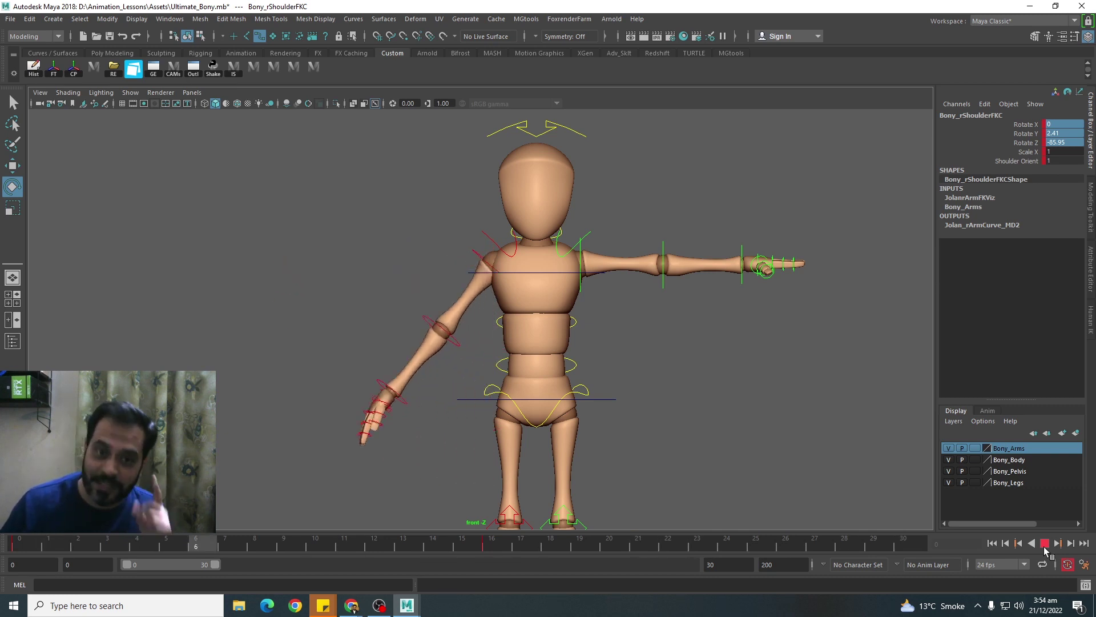
pyautogui.click(1044, 544)
pyautogui.click(477, 469)
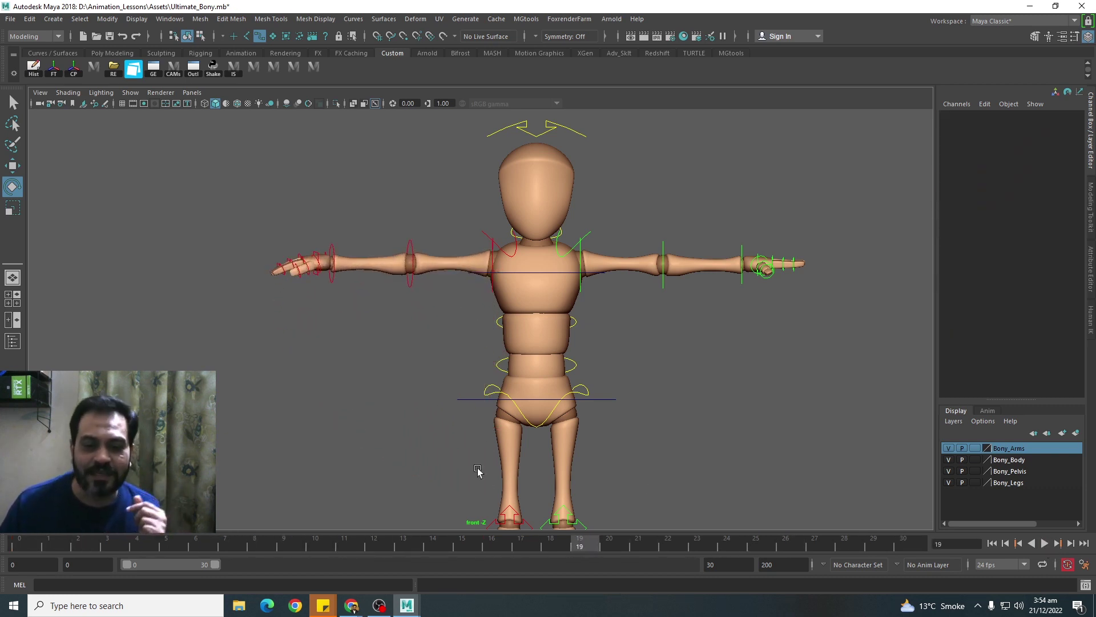
pyautogui.hotkey('alt', 'v')
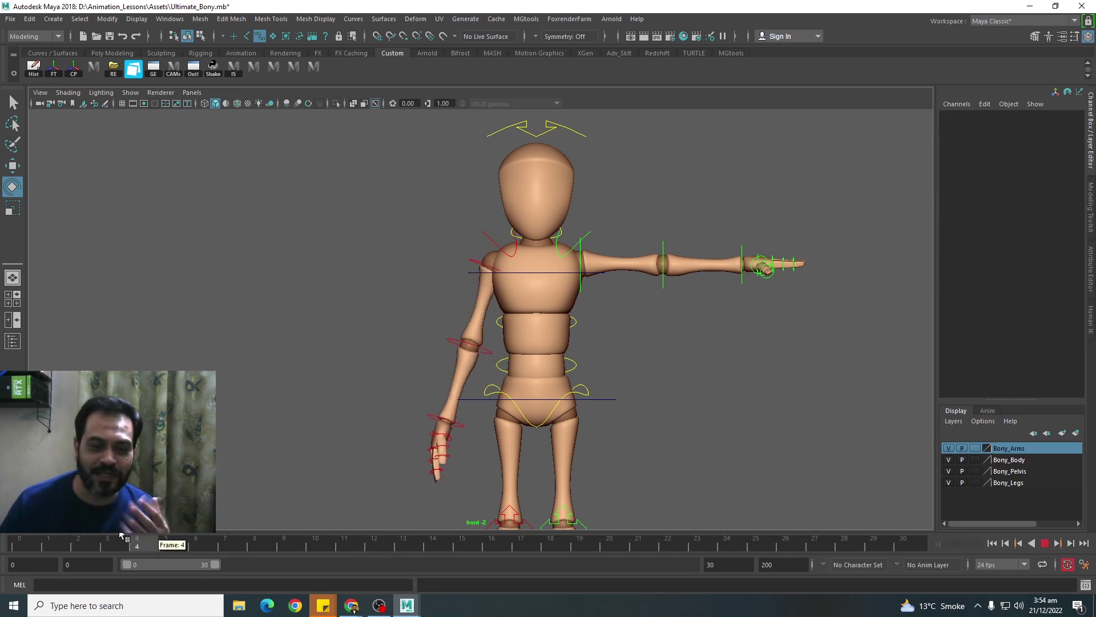
pyautogui.press('Escape')
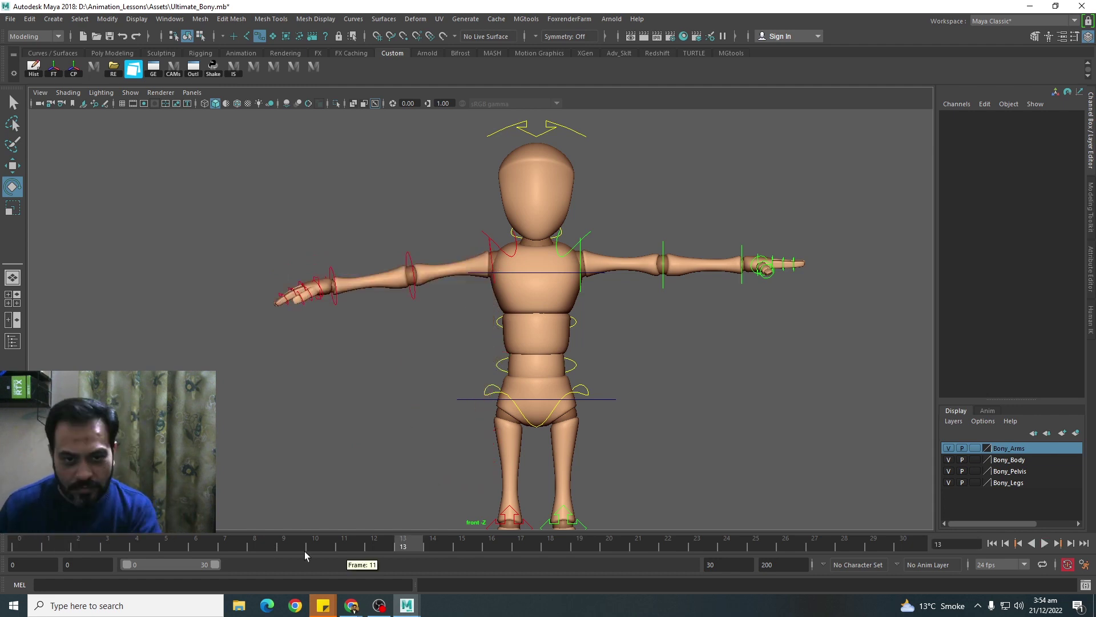
pyautogui.hotkey('alt', 'v')
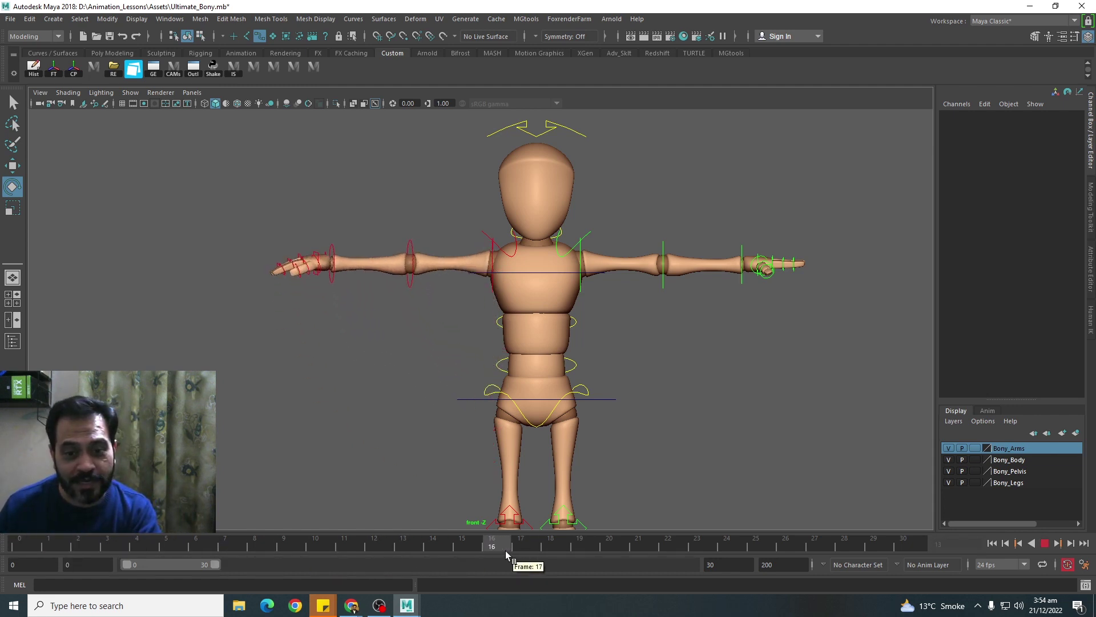
pyautogui.press('Escape')
pyautogui.press('q')
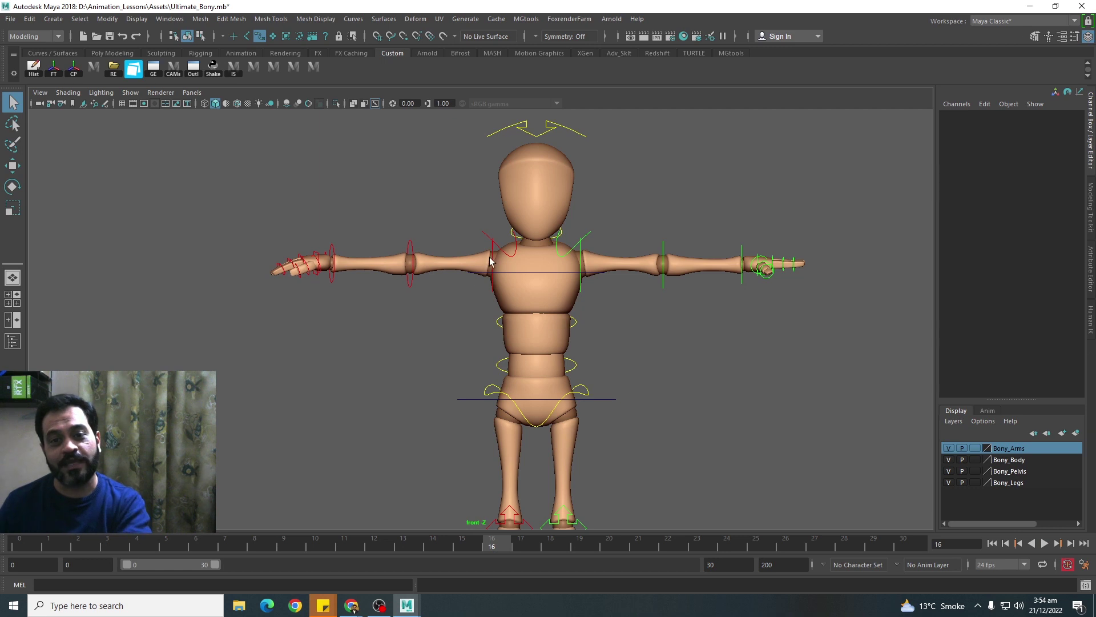
pyautogui.click(491, 261)
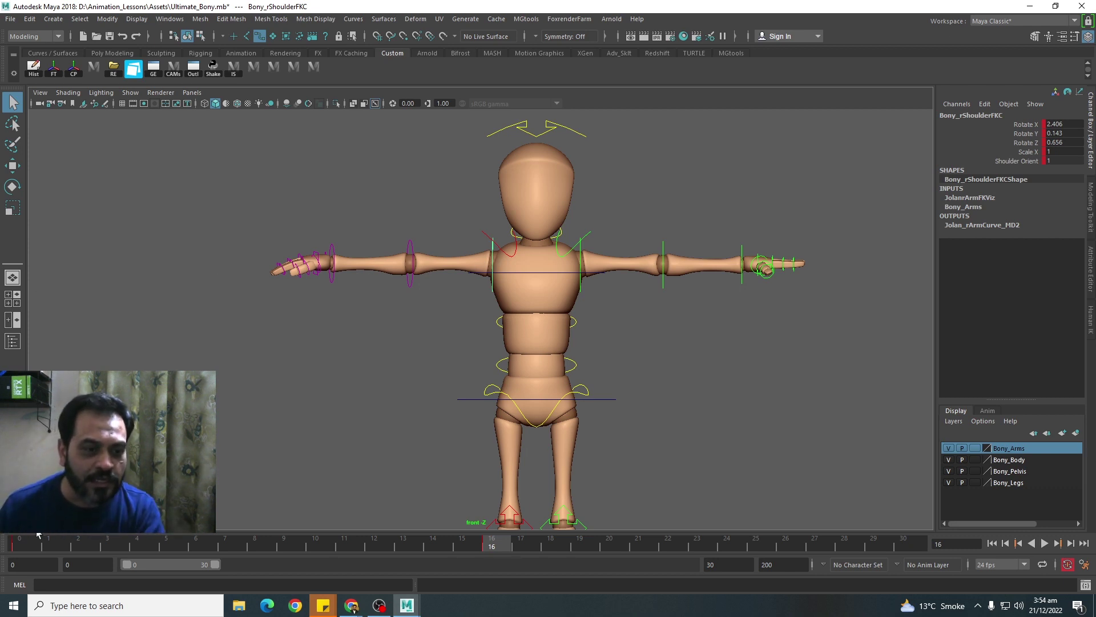
pyautogui.moveTo(39, 539); pyautogui.dragTo(255, 542)
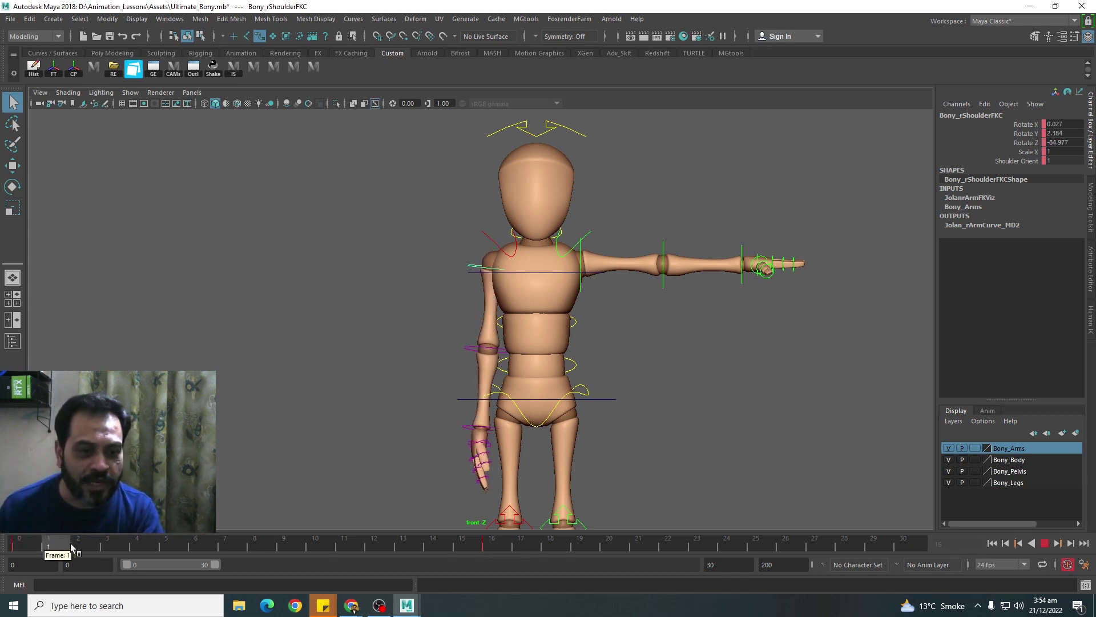
pyautogui.click(397, 454)
pyautogui.click(480, 254)
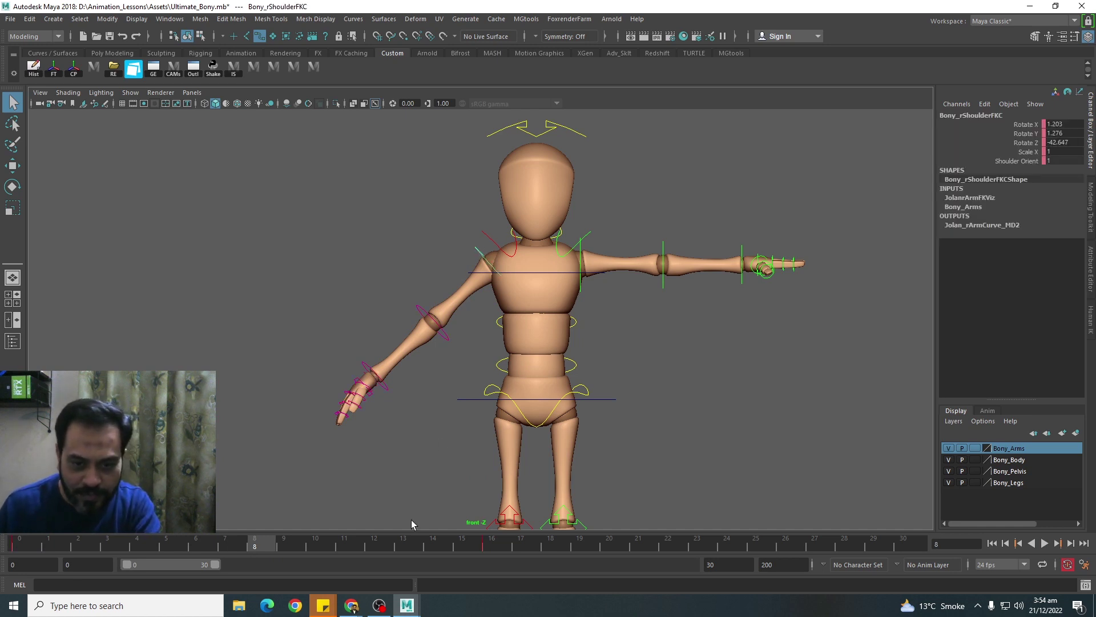
pyautogui.moveTo(468, 545); pyautogui.dragTo(261, 545)
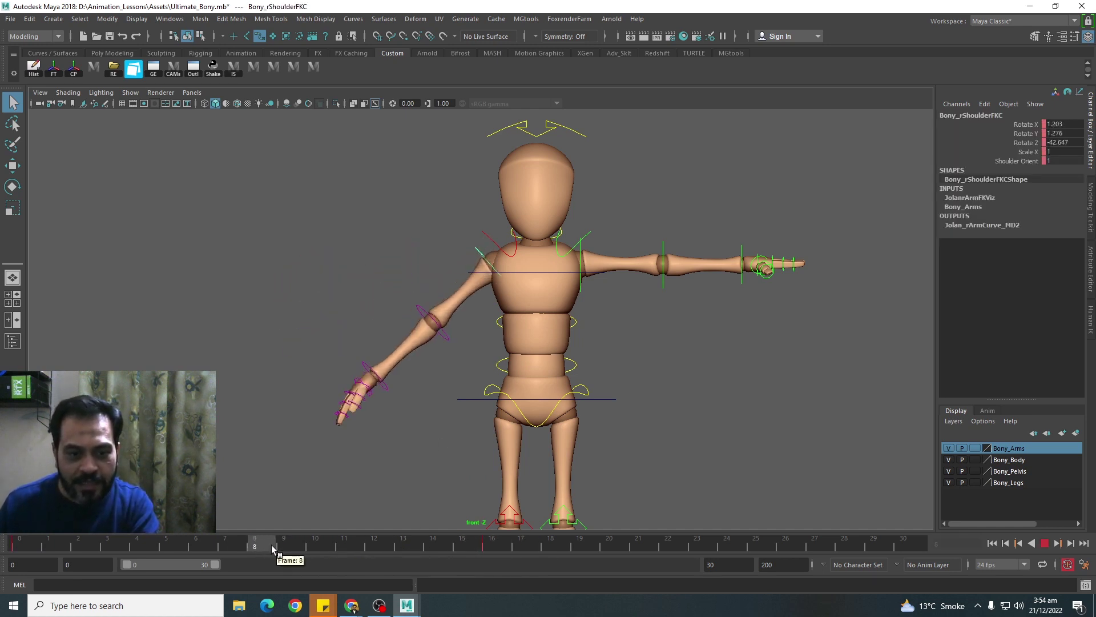
pyautogui.click(425, 314)
pyautogui.press('e')
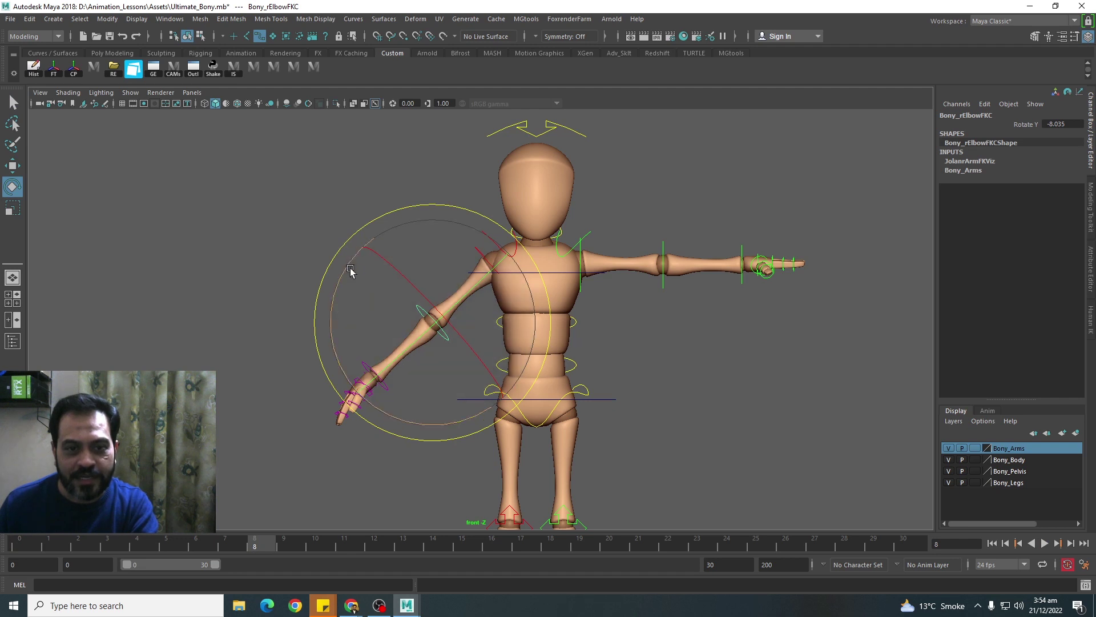
pyautogui.moveTo(344, 271)
pyautogui.mouseDown()
pyautogui.moveTo(345, 306)
pyautogui.moveTo(350, 294)
pyautogui.mouseUp()
pyautogui.hotkey('ctrl', 'z')
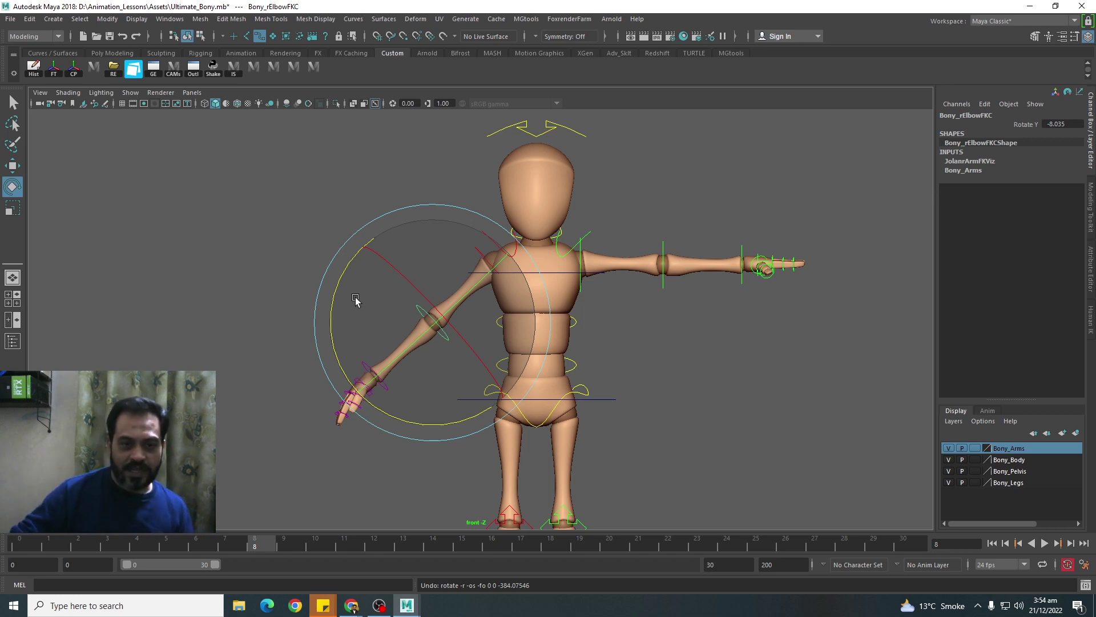
pyautogui.click(368, 369)
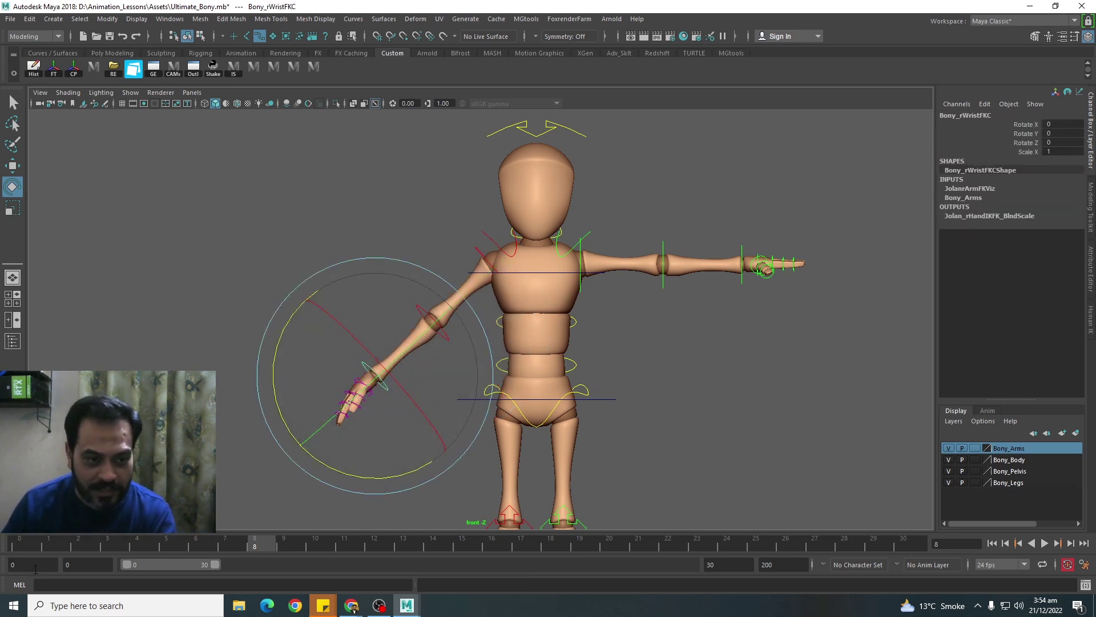
# Step: Play back from frame 0 and select the right wrist control
pyautogui.click(35, 549)
pyautogui.press('q')
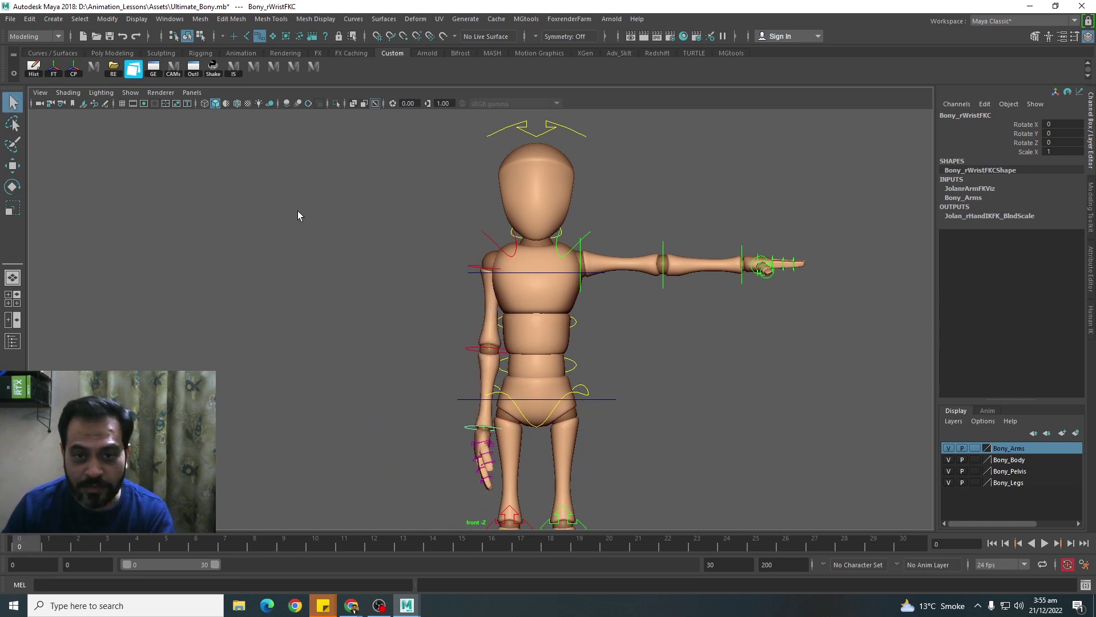
pyautogui.moveTo(297, 211); pyautogui.dragTo(694, 521)
pyautogui.hotkey('alt', 'v')
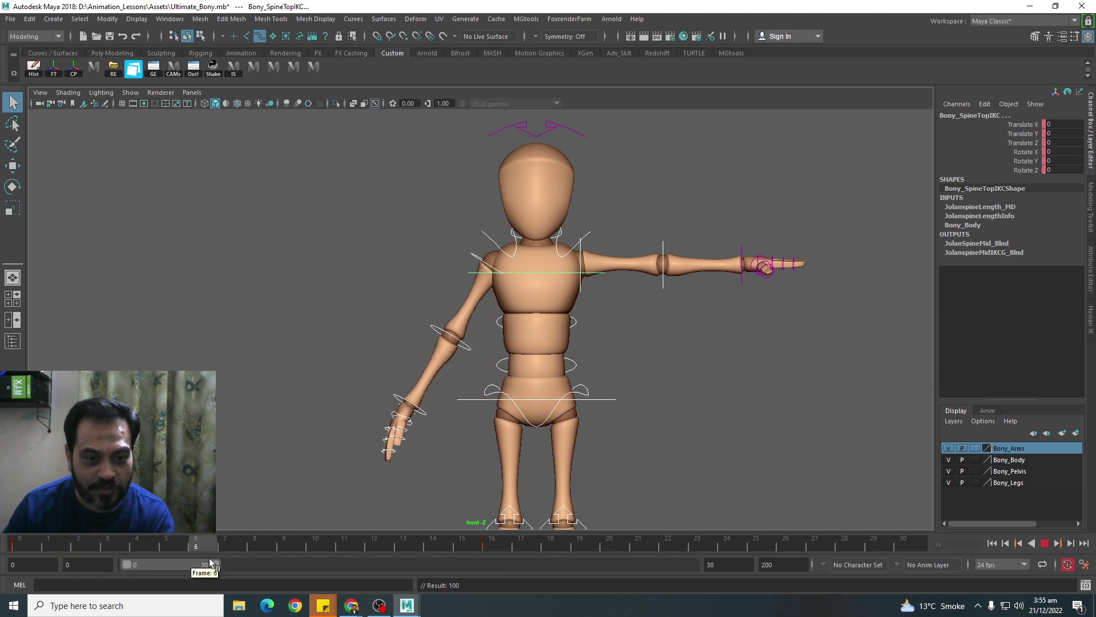
pyautogui.click(395, 406)
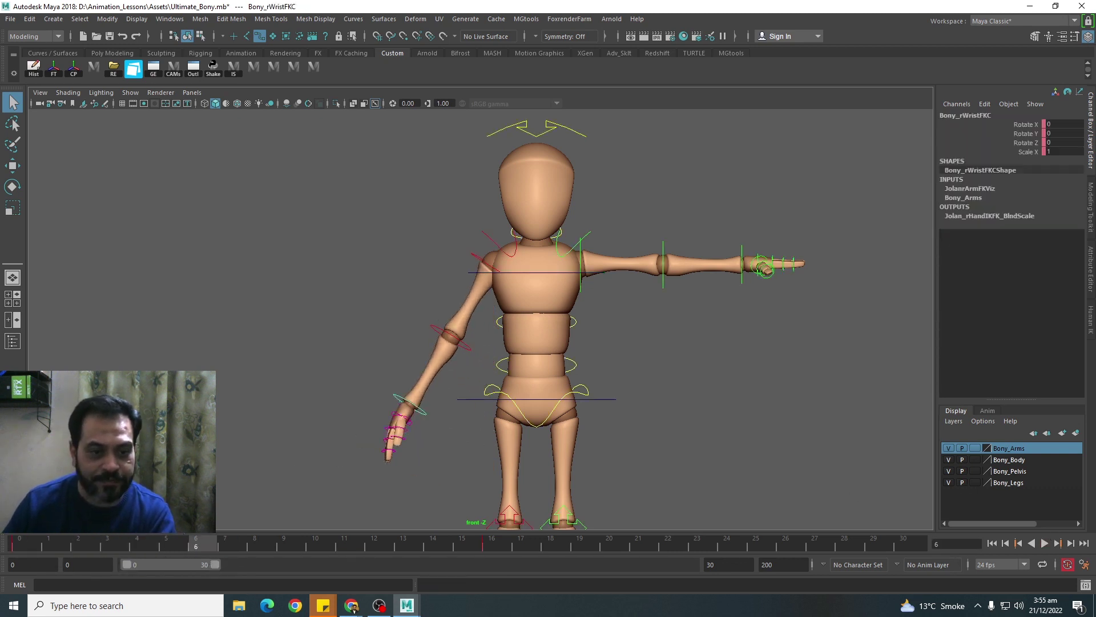
pyautogui.hotkey('alt', 'v')
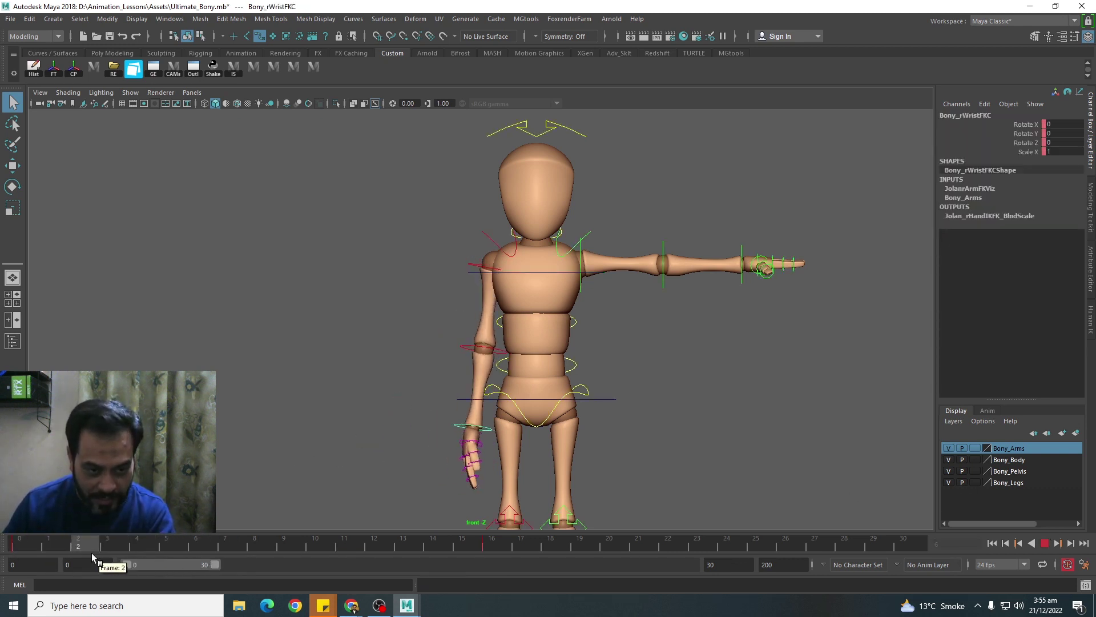
pyautogui.hotkey('alt', 'v')
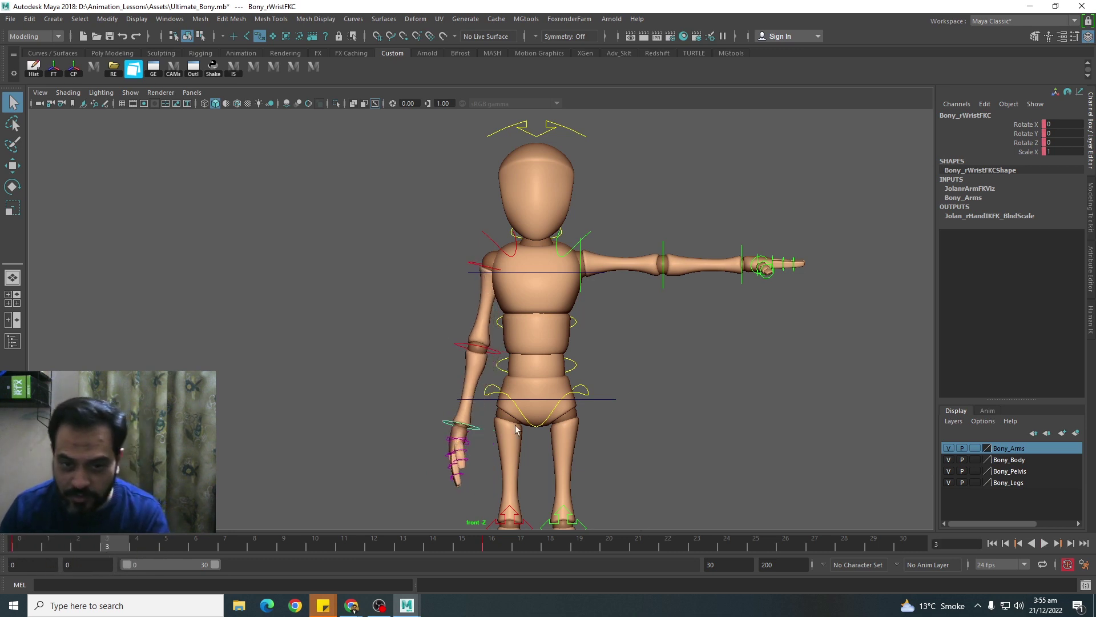
# Step: Key the right wrist bending down: about -18 Rotate Z at frame 4, -23.6 at frame 12
pyautogui.moveTo(49, 548); pyautogui.dragTo(137, 548)
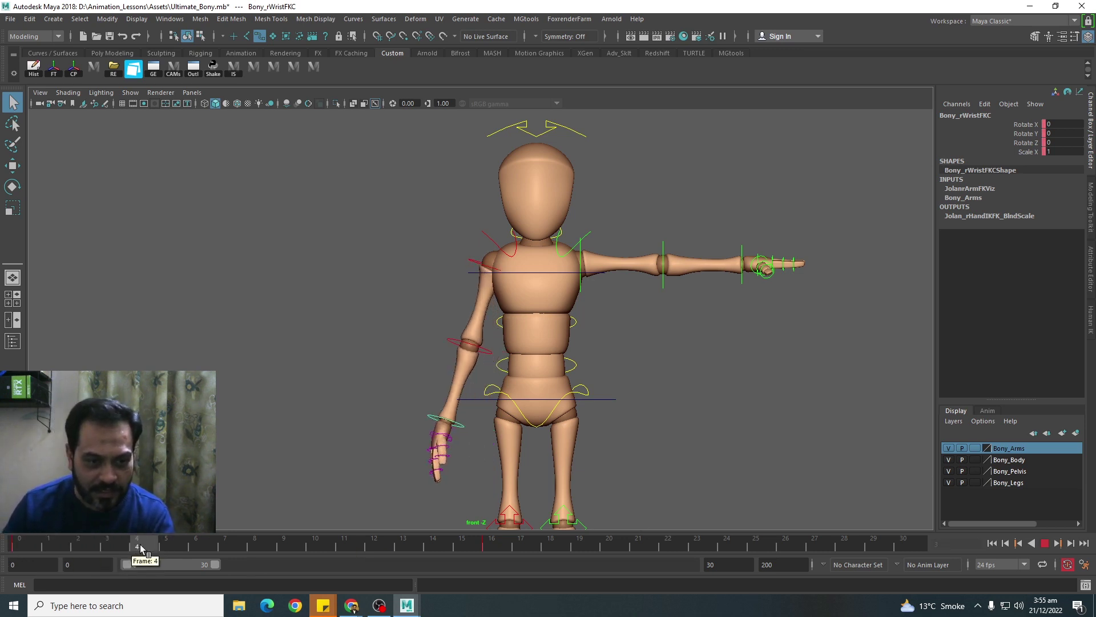
pyautogui.press('e')
pyautogui.moveTo(348, 427); pyautogui.dragTo(367, 456)
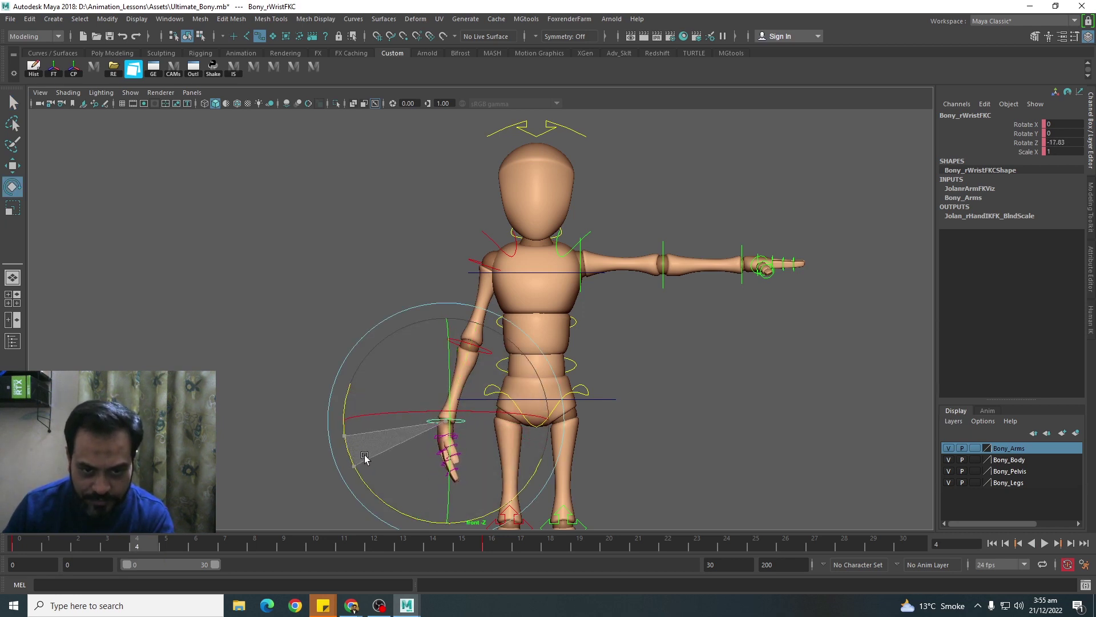
pyautogui.press('s')
pyautogui.moveTo(26, 548); pyautogui.dragTo(374, 554)
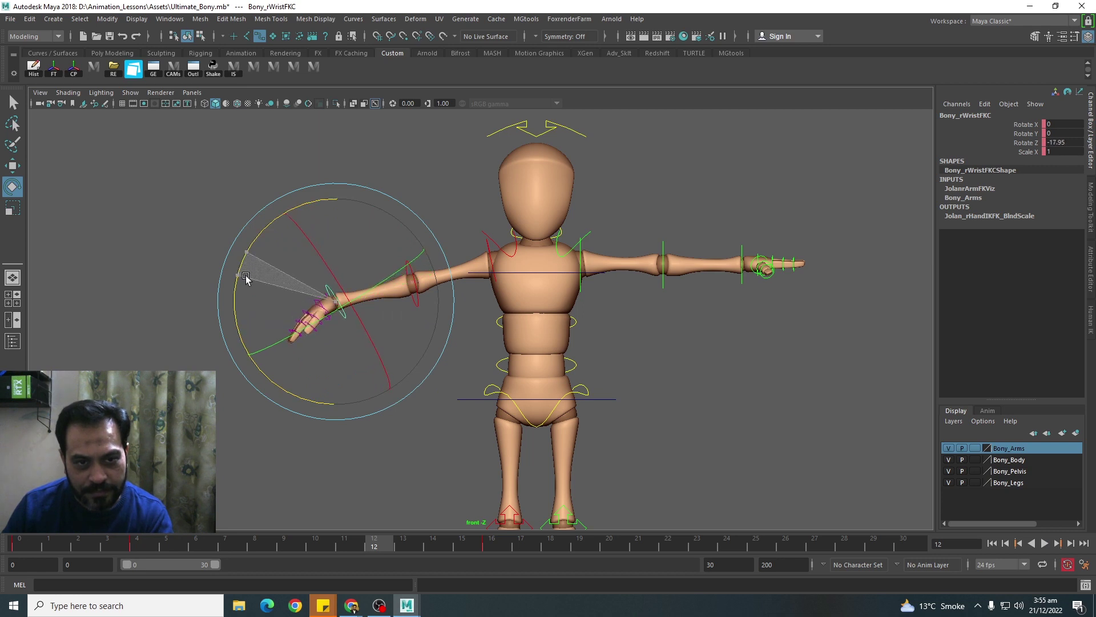
pyautogui.moveTo(246, 278); pyautogui.dragTo(246, 259)
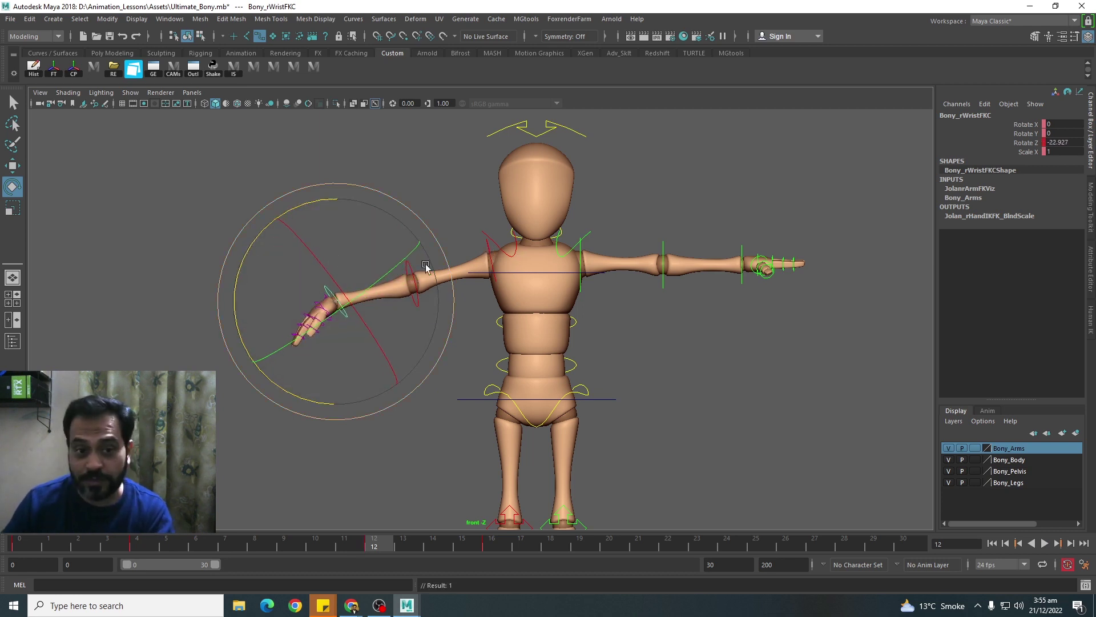
pyautogui.moveTo(248, 252); pyautogui.dragTo(247, 253)
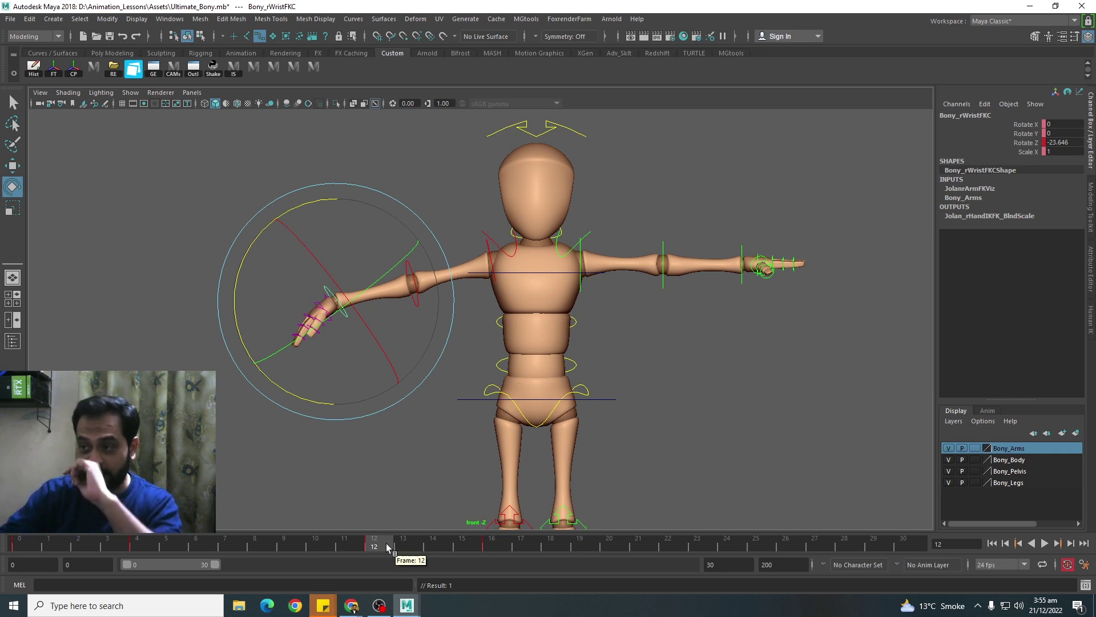
# Step: Check the shoulder and wrist at frame 16, then play the animation from frame 0
pyautogui.click(489, 260)
pyautogui.click(495, 547)
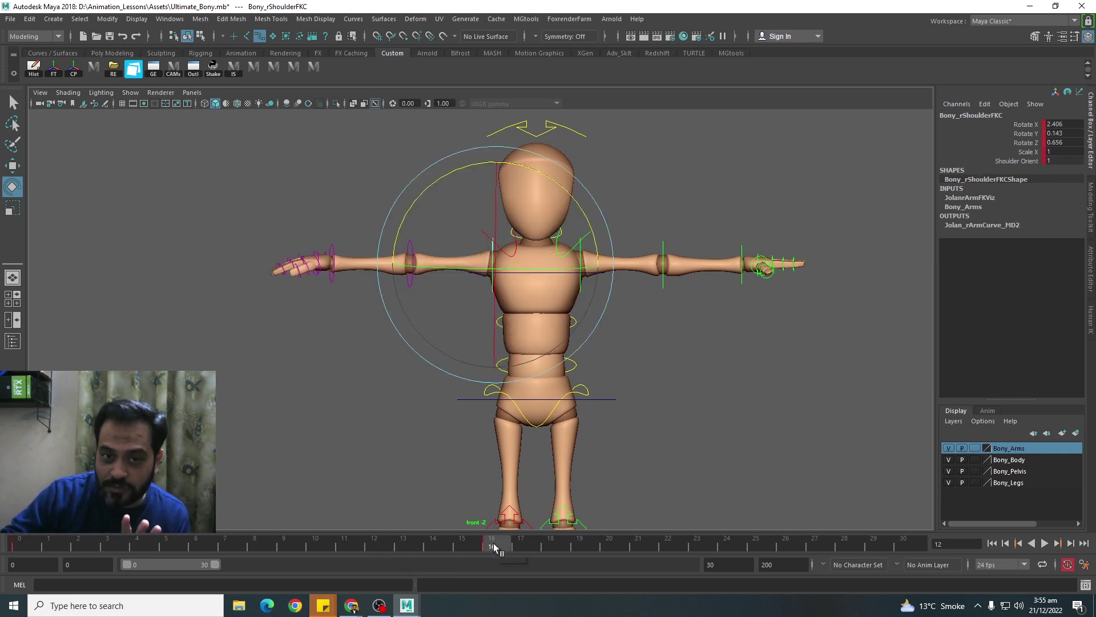
pyautogui.click(333, 282)
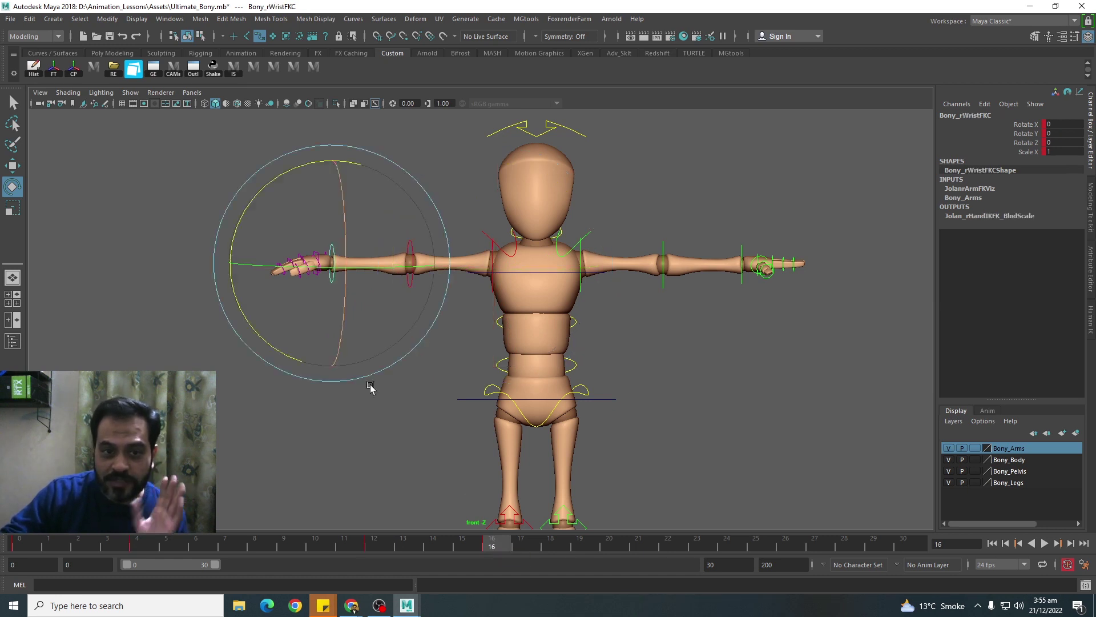
pyautogui.moveTo(423, 539)
pyautogui.mouseDown()
pyautogui.moveTo(490, 542)
pyautogui.moveTo(19, 542)
pyautogui.mouseUp()
pyautogui.click(1045, 544)
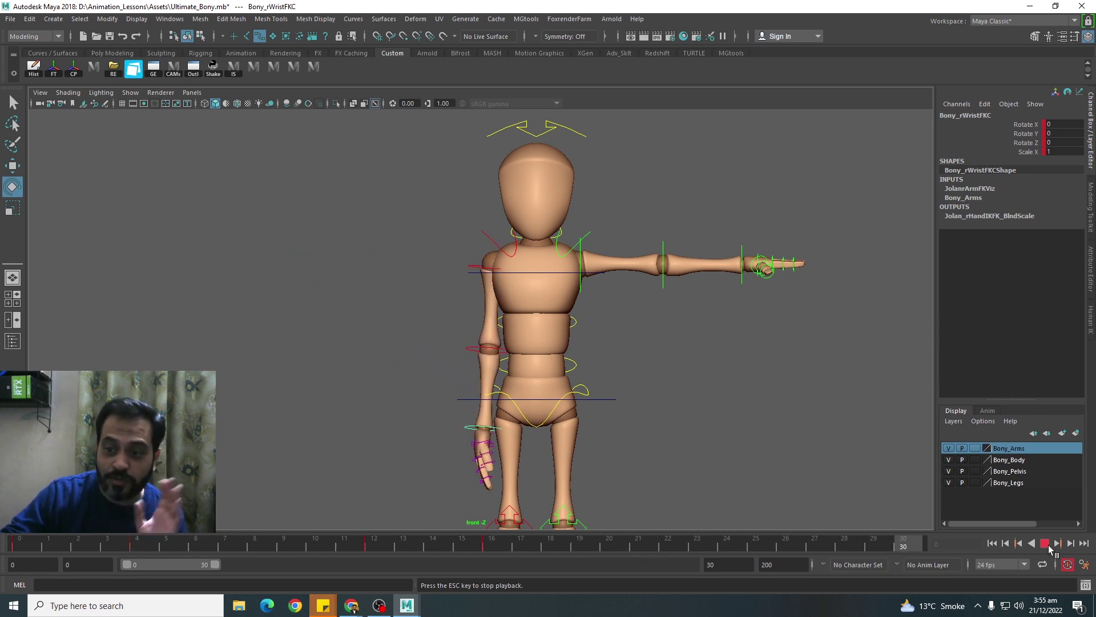
pyautogui.click(1046, 544)
pyautogui.moveTo(600, 545); pyautogui.dragTo(19, 545)
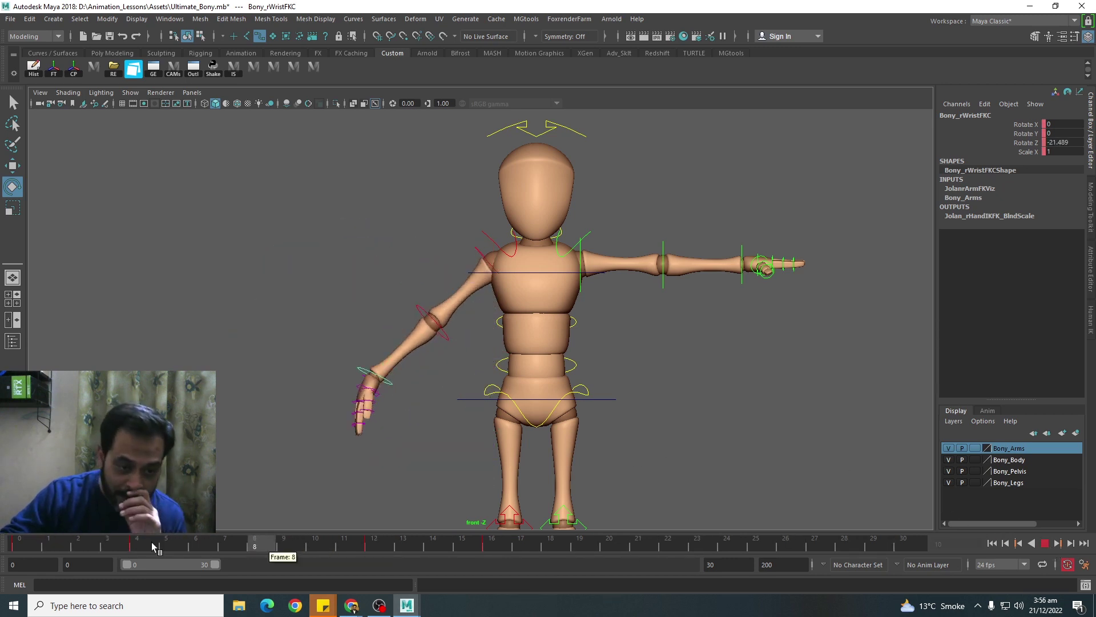
# Step: Lower the left shoulder to Rotate Z -87.124 at frame 0 and play back both arms
pyautogui.click(581, 263)
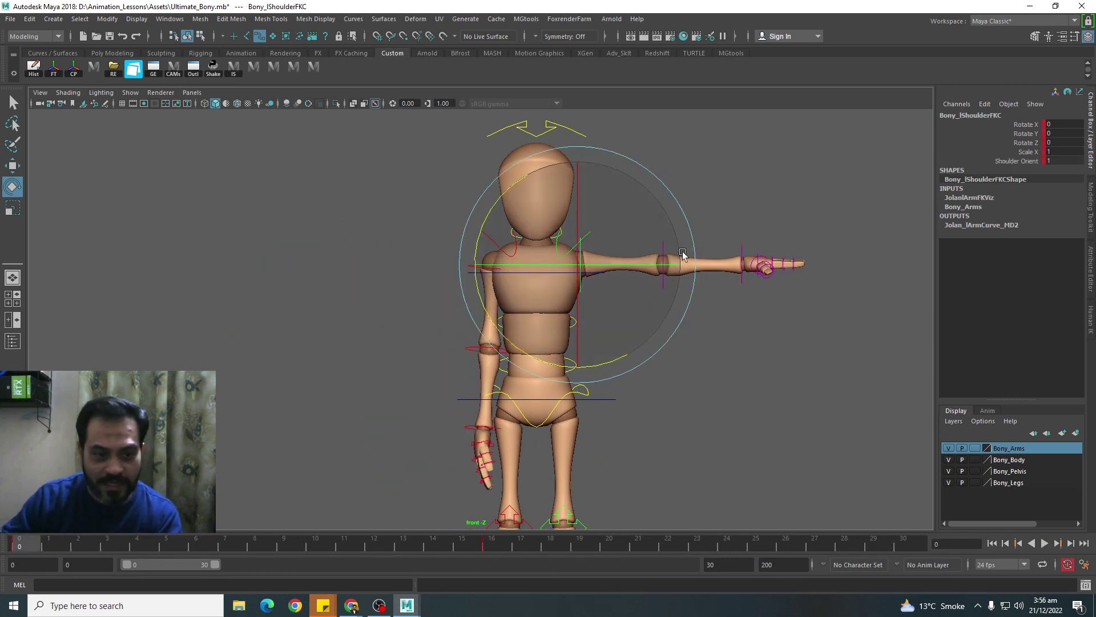
pyautogui.moveTo(643, 196); pyautogui.dragTo(634, 228)
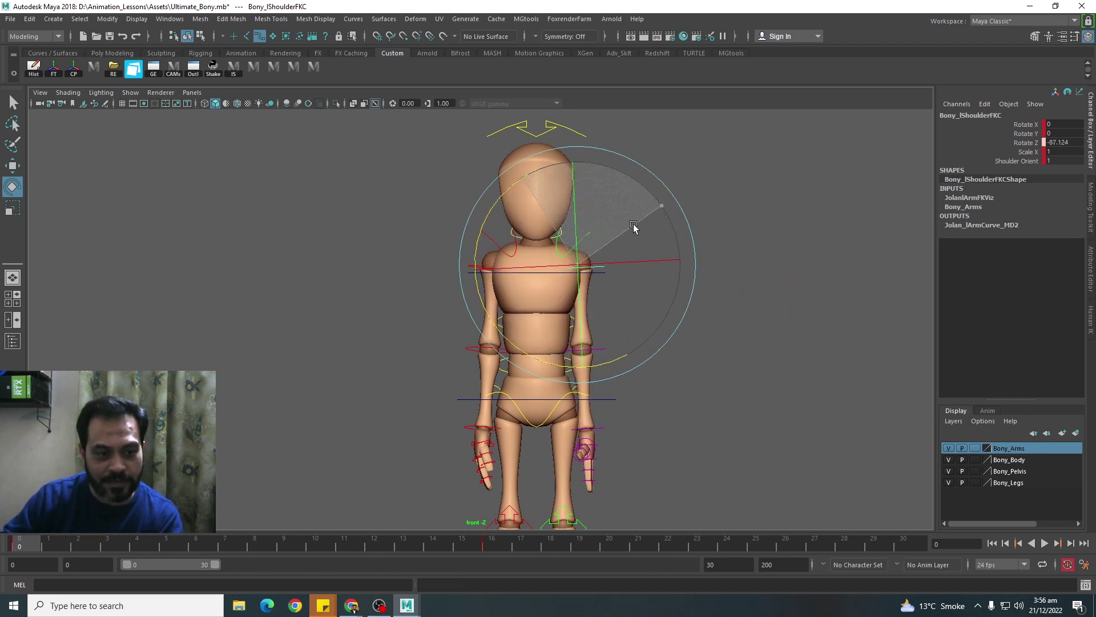
pyautogui.moveTo(495, 547); pyautogui.dragTo(3, 549)
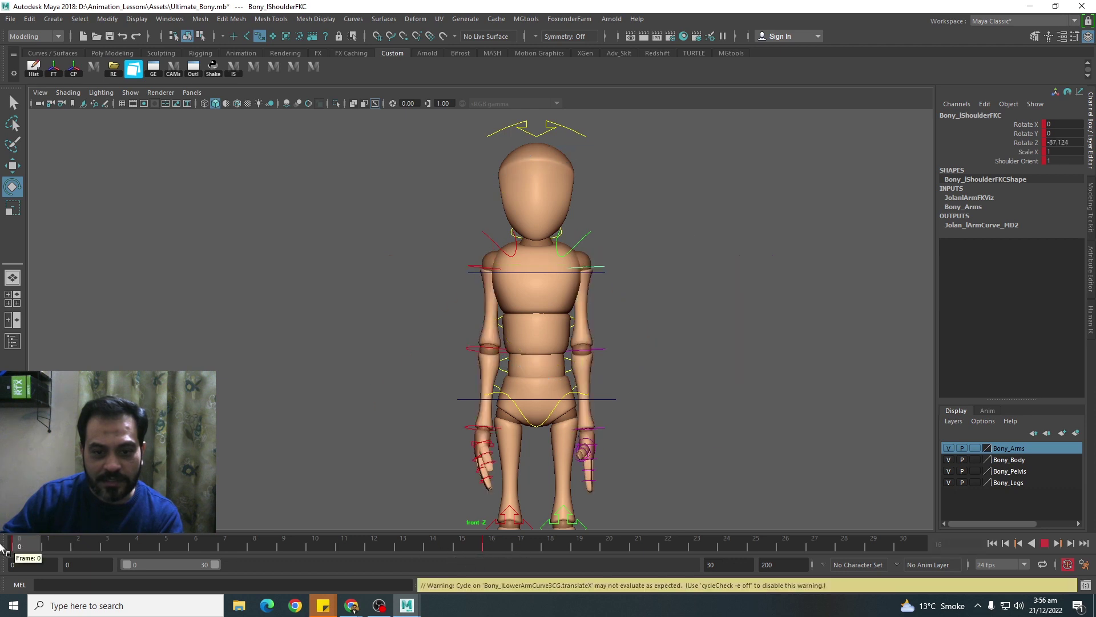
pyautogui.click(1048, 543)
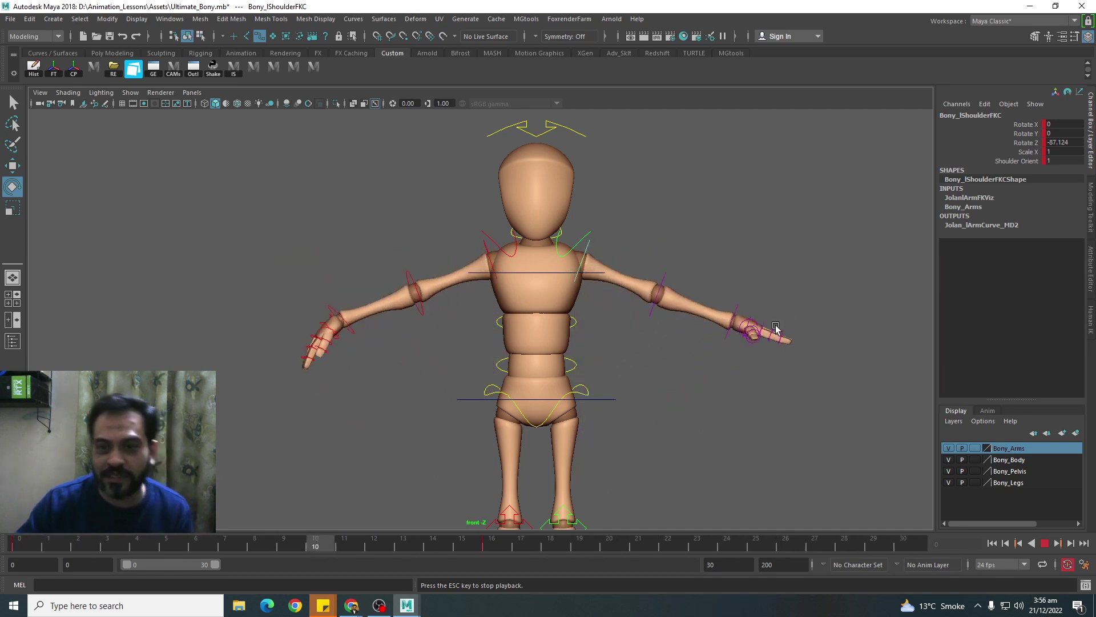
pyautogui.press('Escape')
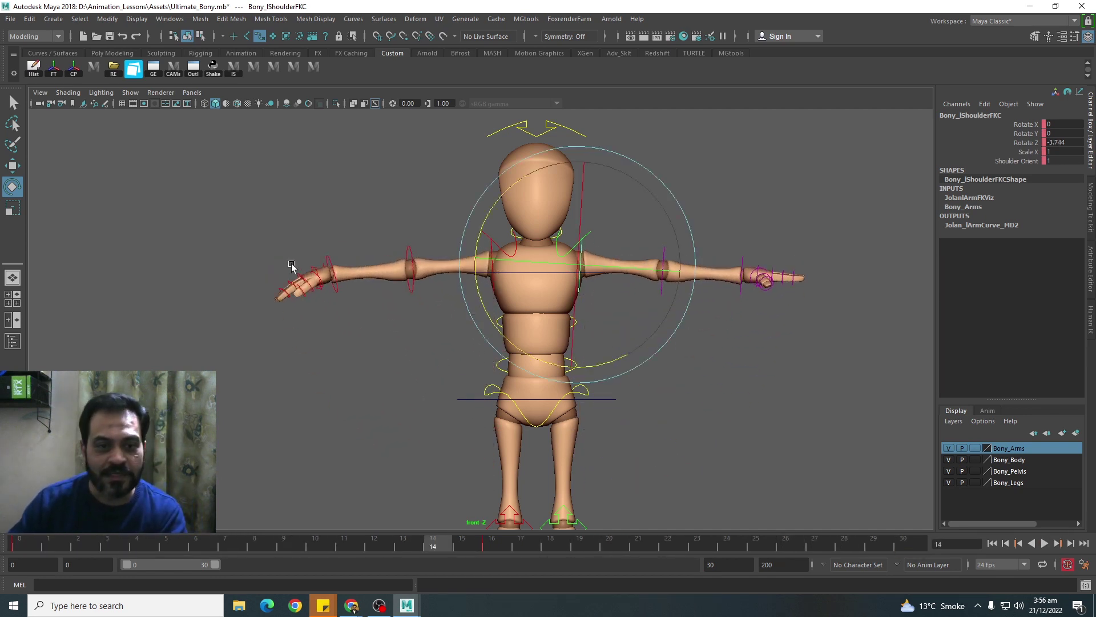
# Step: Inspect the right wrist and shoulder controls at frames 12, 16 and 17
pyautogui.click(326, 257)
pyautogui.click(381, 540)
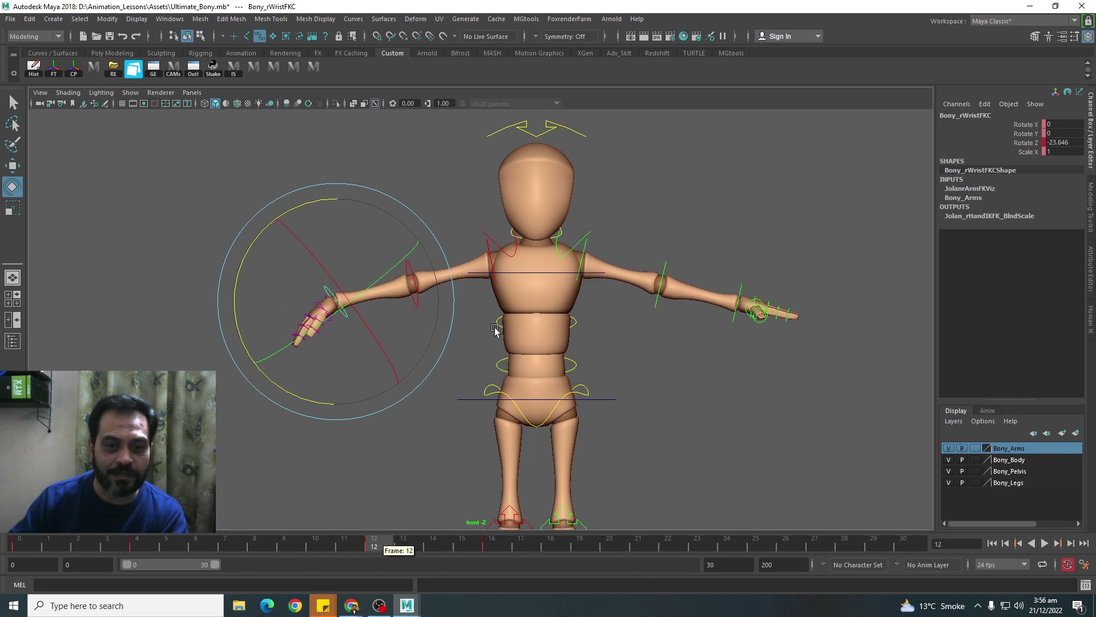
pyautogui.click(488, 254)
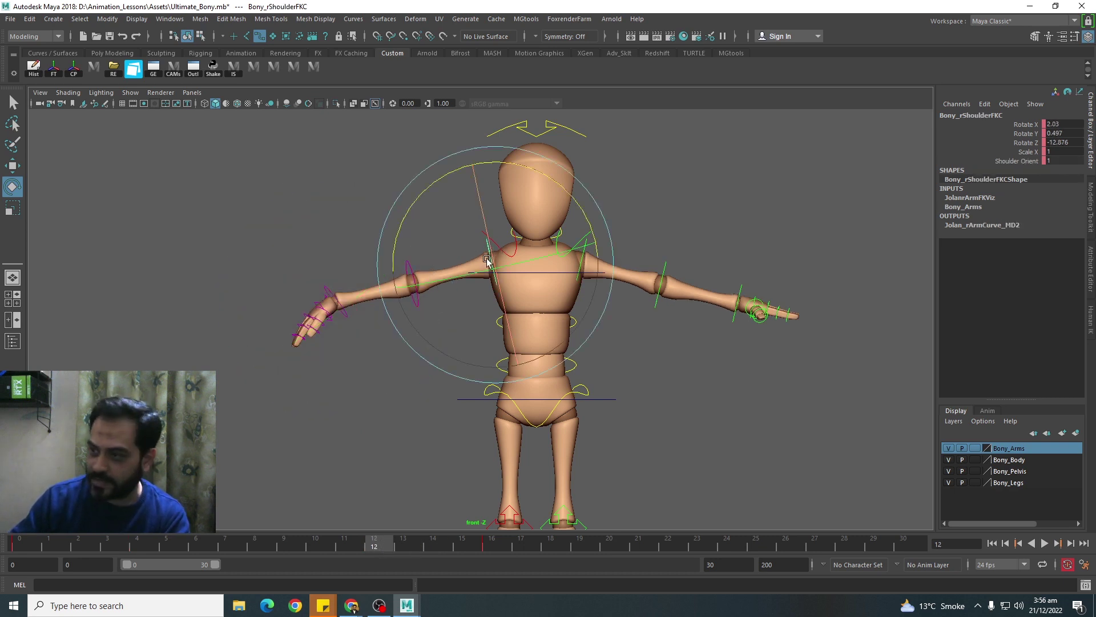
pyautogui.click(485, 536)
pyautogui.click(331, 270)
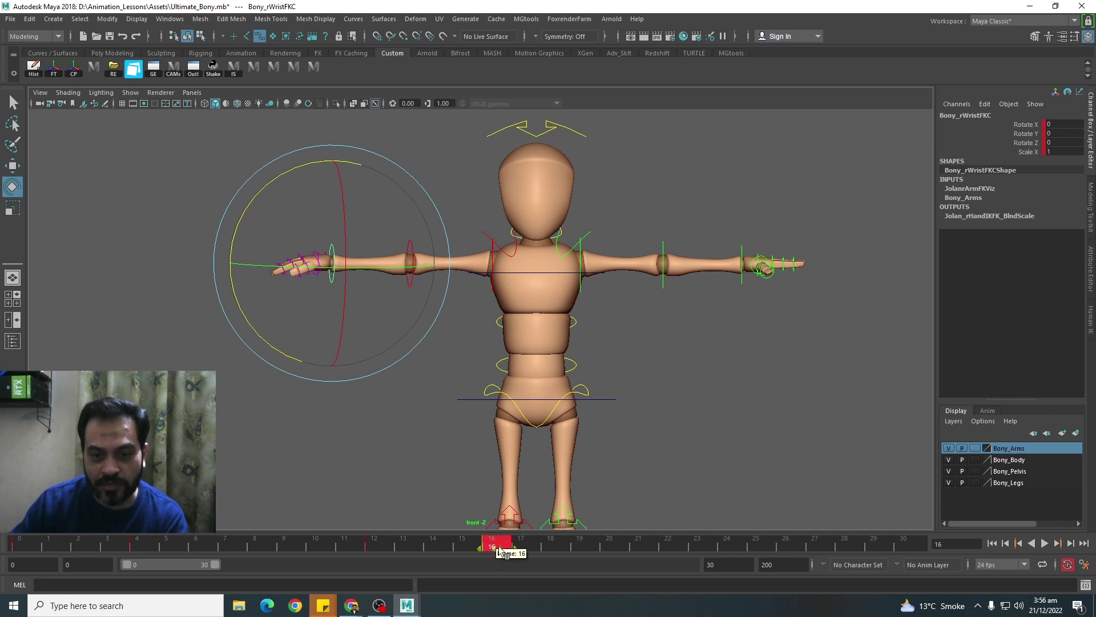
pyautogui.moveTo(498, 550)
pyautogui.mouseDown()
pyautogui.moveTo(535, 549)
pyautogui.moveTo(428, 550)
pyautogui.moveTo(557, 557)
pyautogui.mouseUp()
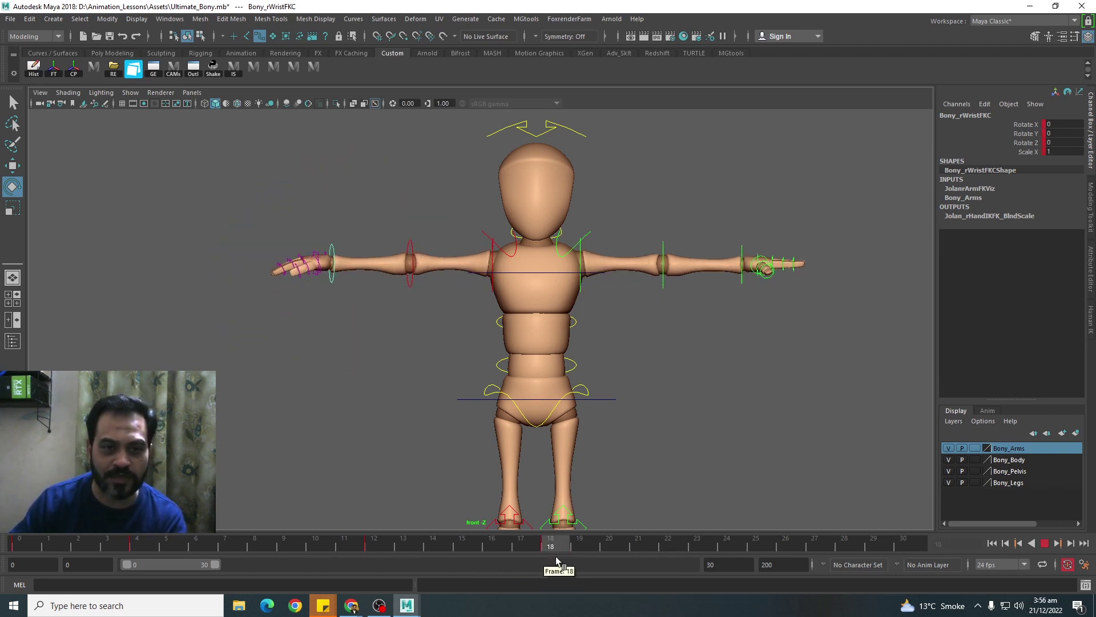
# Step: Play the animation from frame 0 twice, checking the pose at a later frame
pyautogui.hotkey('alt', 'shift', 'v')
pyautogui.click(1045, 543)
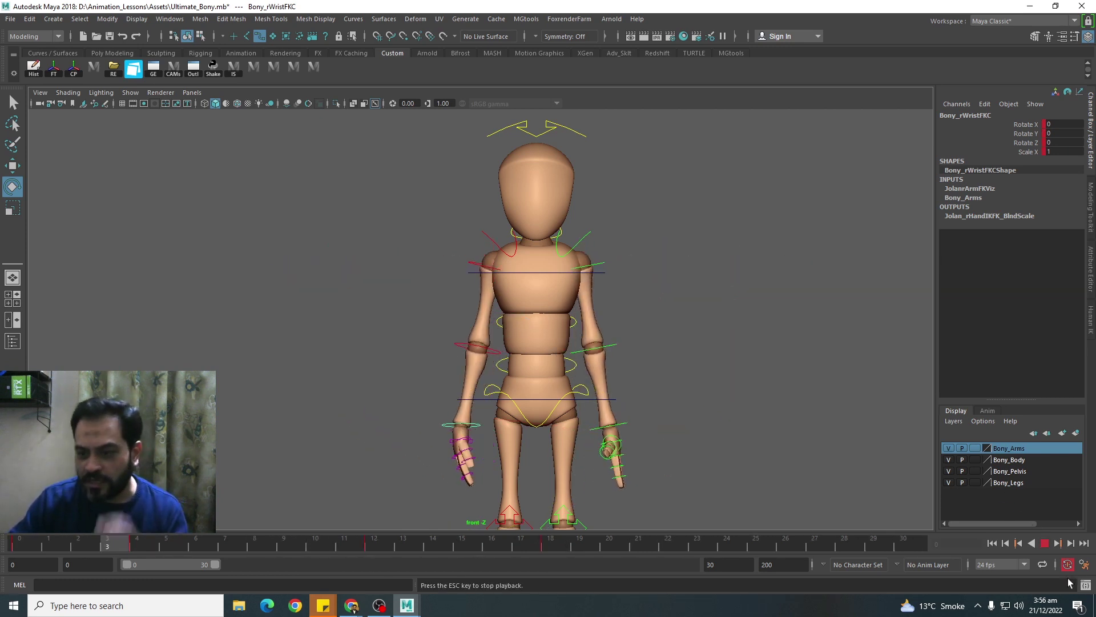
pyautogui.click(1044, 543)
pyautogui.click(607, 547)
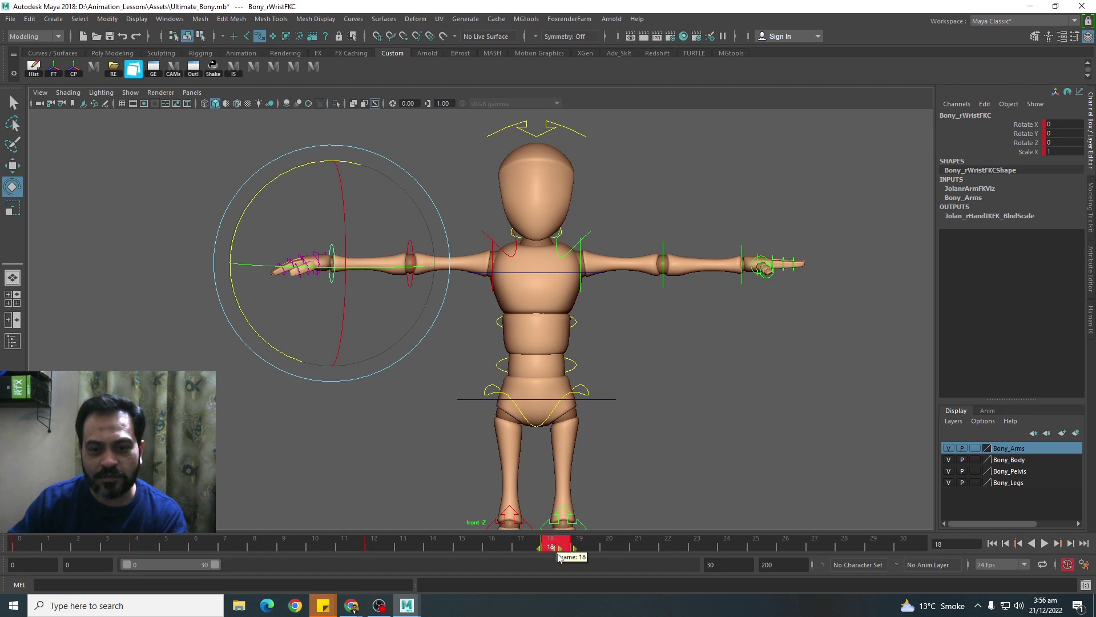
pyautogui.moveTo(514, 542); pyautogui.dragTo(19, 542)
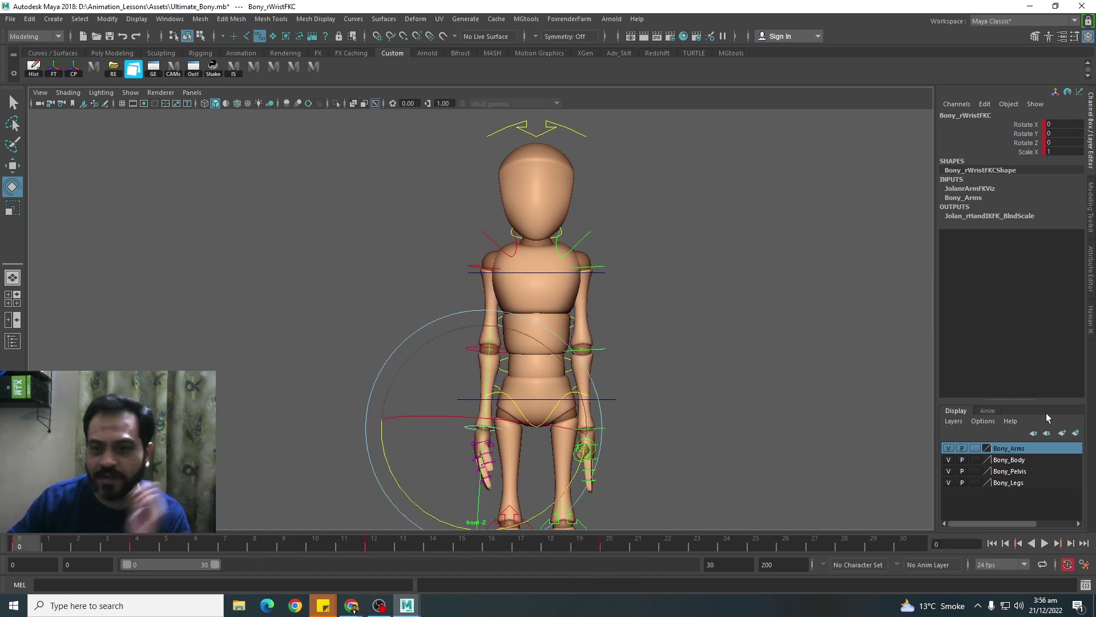
pyautogui.click(1045, 543)
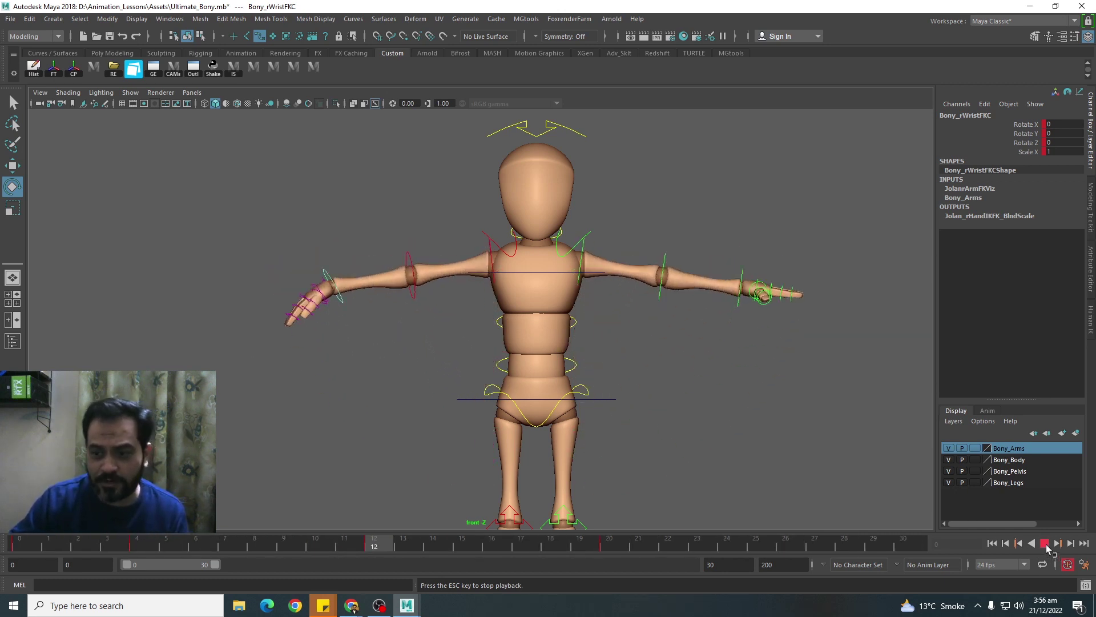
pyautogui.click(610, 543)
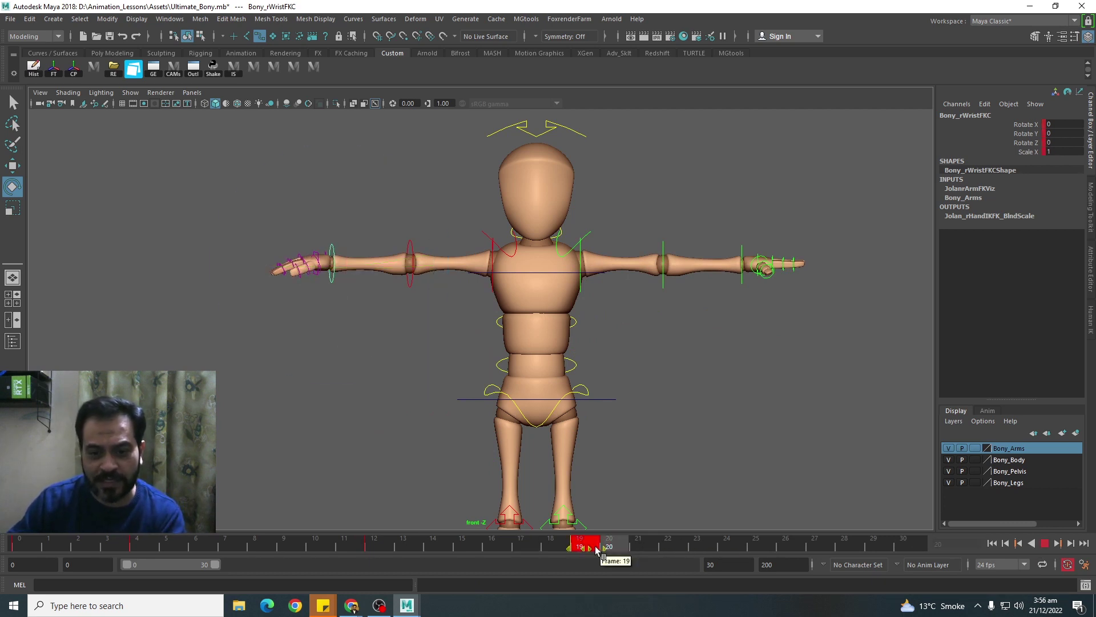
# Step: Replay, scrub around frames 9–12, then box-select the controls around the right hand
pyautogui.hotkey('alt', 'shift', 'v')
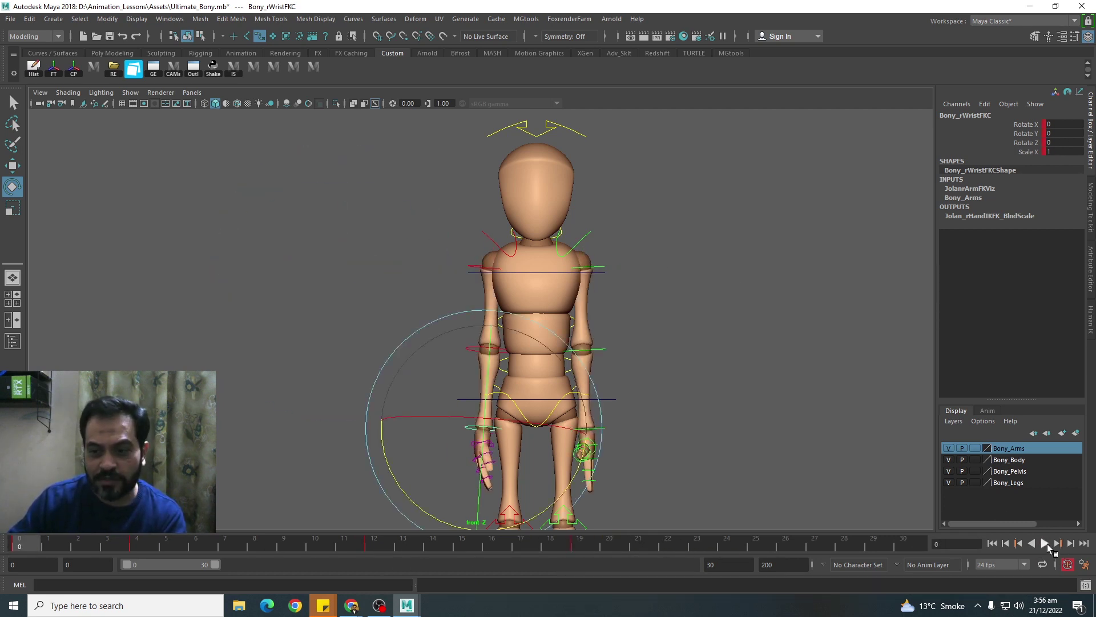
pyautogui.click(1046, 545)
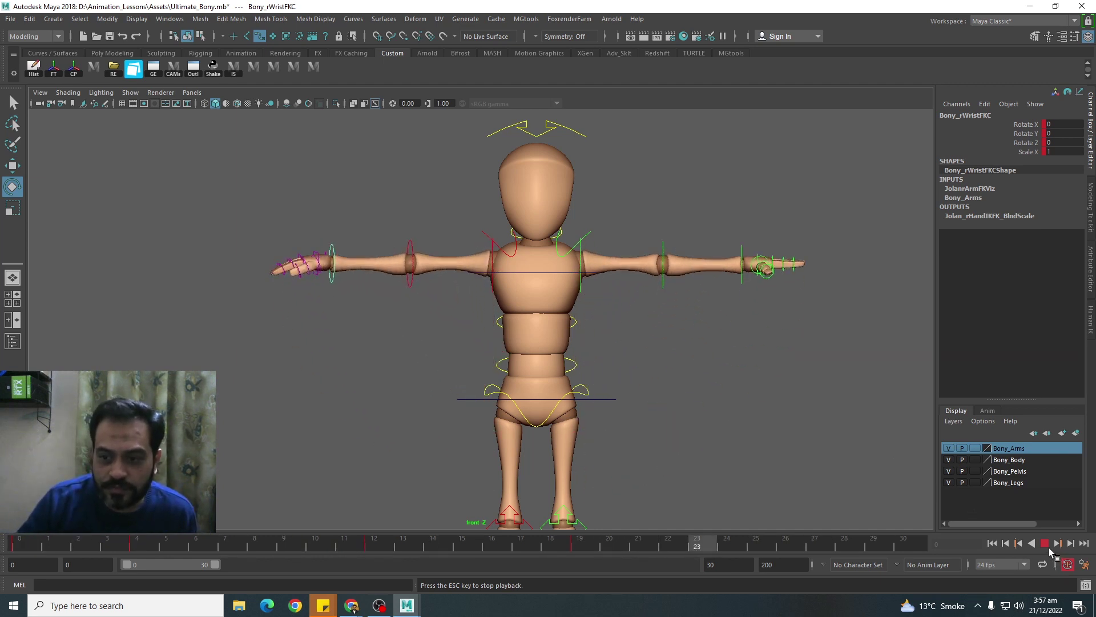
pyautogui.click(1046, 545)
pyautogui.click(392, 546)
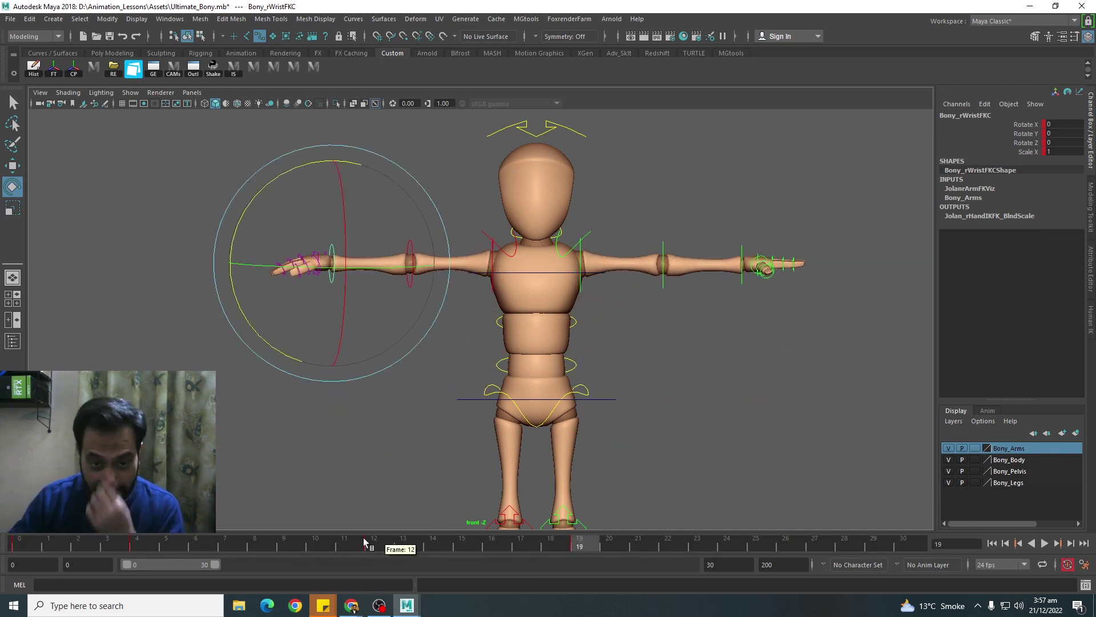
pyautogui.moveTo(393, 547)
pyautogui.mouseDown()
pyautogui.moveTo(303, 561)
pyautogui.moveTo(365, 562)
pyautogui.mouseUp()
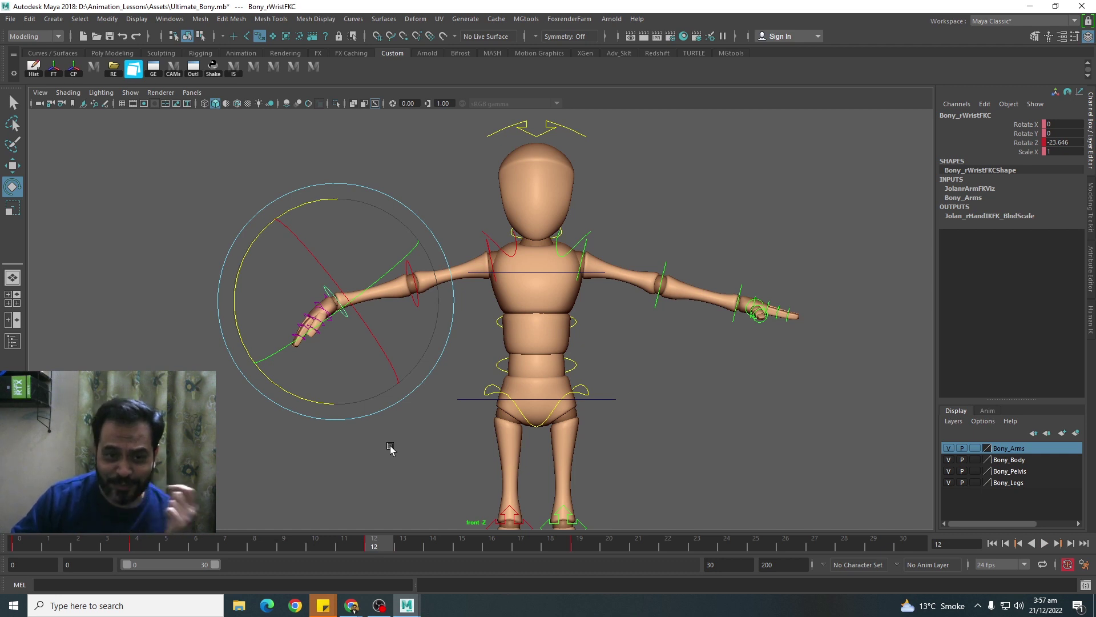
pyautogui.click(388, 452)
pyautogui.moveTo(258, 298); pyautogui.dragTo(308, 368)
# Step: Zoom in on the right hand and select the first finger joint control
pyautogui.click(387, 384)
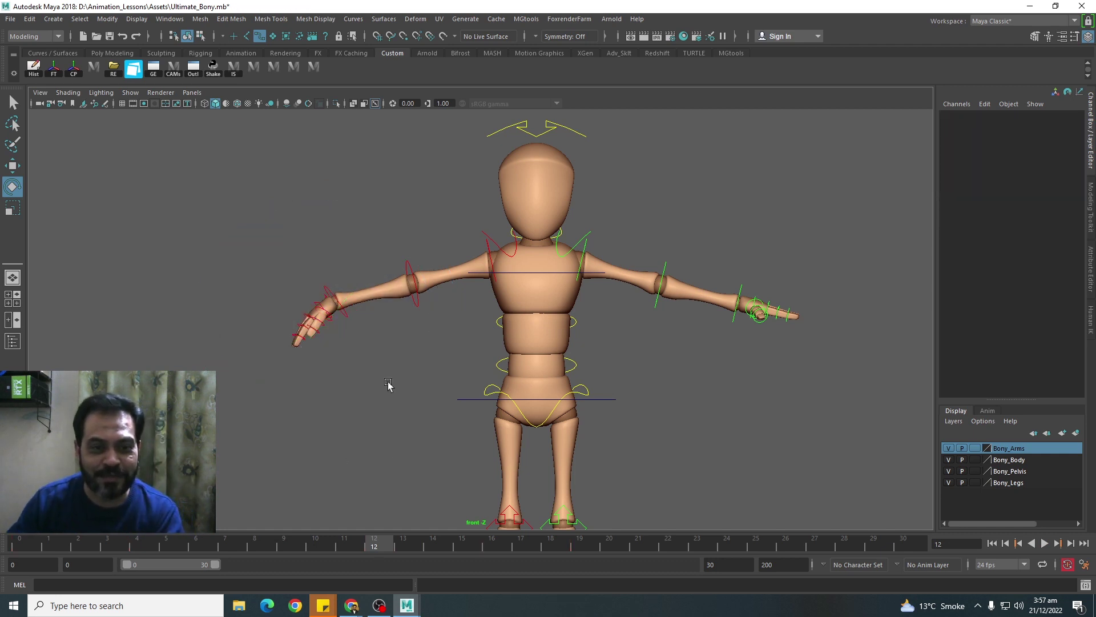
pyautogui.scroll(3, 442, 482)
pyautogui.keyDown('alt'); pyautogui.moveTo(443, 482); pyautogui.dragTo(683, 492, button='middle'); pyautogui.keyUp('alt')
pyautogui.scroll(5, 682, 493)
pyautogui.moveTo(295, 298)
pyautogui.mouseDown()
pyautogui.moveTo(410, 474)
pyautogui.moveTo(430, 480)
pyautogui.mouseUp()
pyautogui.press('q')
pyautogui.keyDown('shift'); pyautogui.click(442, 354); pyautogui.keyUp('shift')
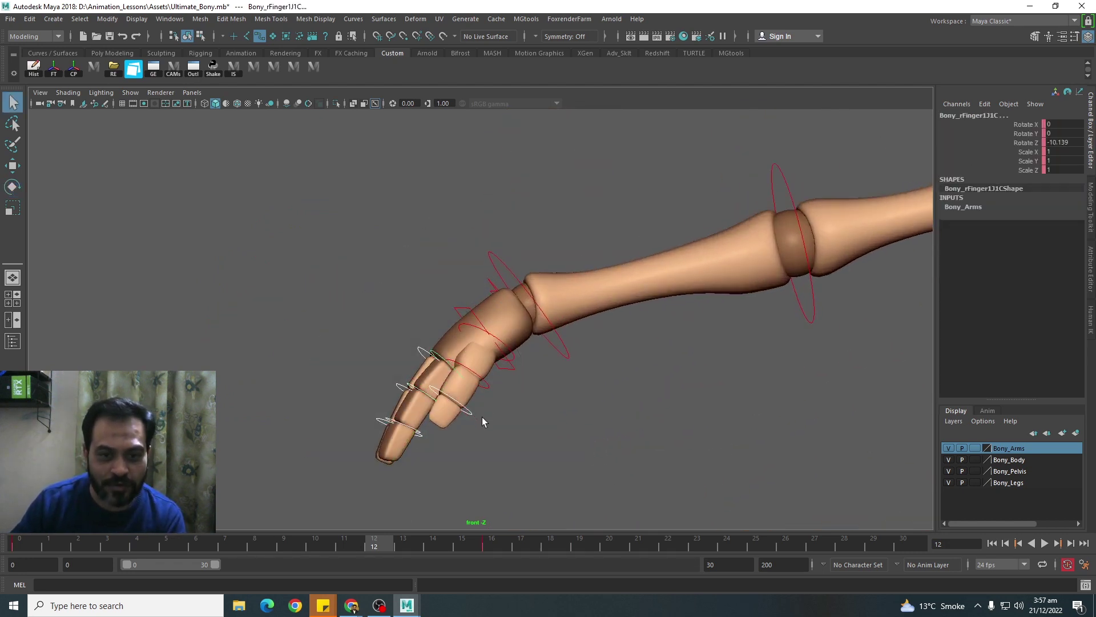
pyautogui.click(19, 542)
pyautogui.press('a')
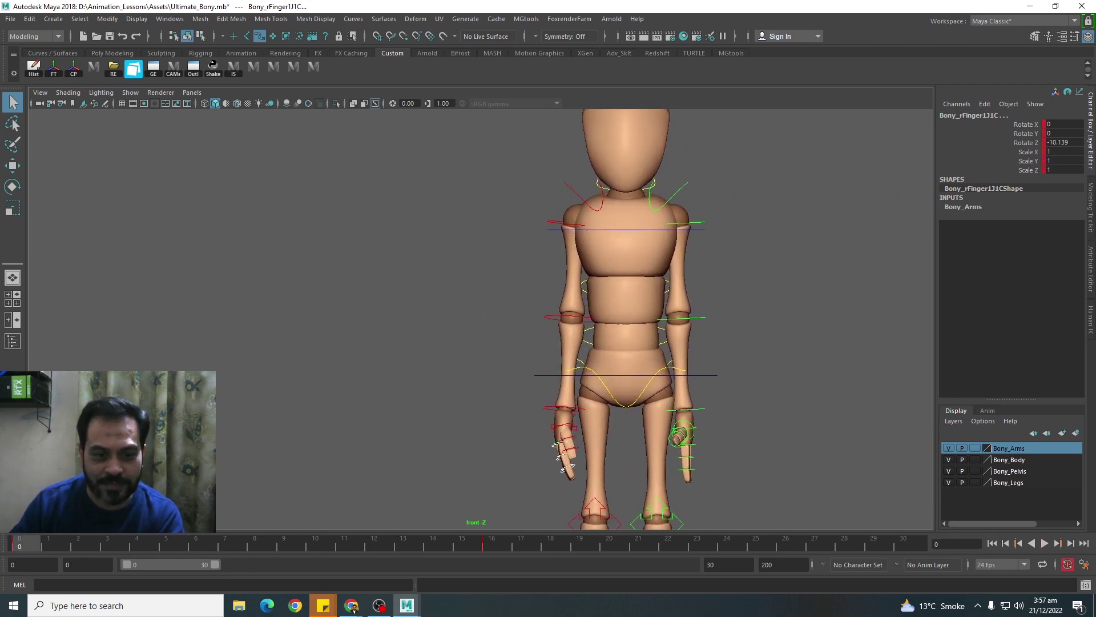
# Step: Curl Bony_rFinger1J1C downward at frame 4 and review playback through frame 16
pyautogui.moveTo(67, 545); pyautogui.dragTo(148, 549)
pyautogui.press('e')
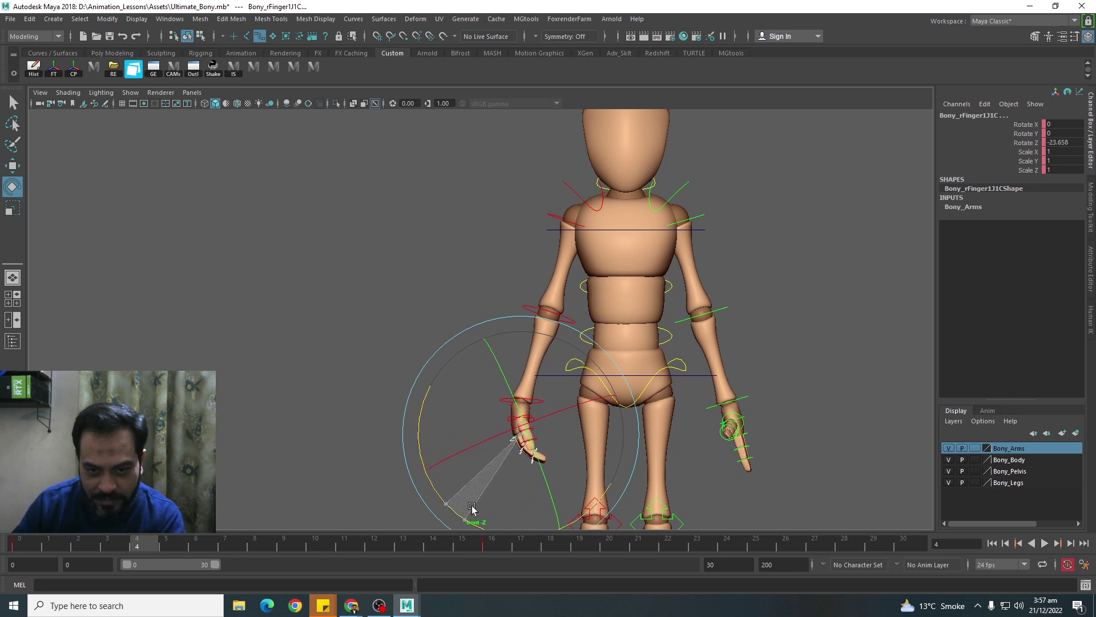
pyautogui.moveTo(473, 507); pyautogui.dragTo(539, 465)
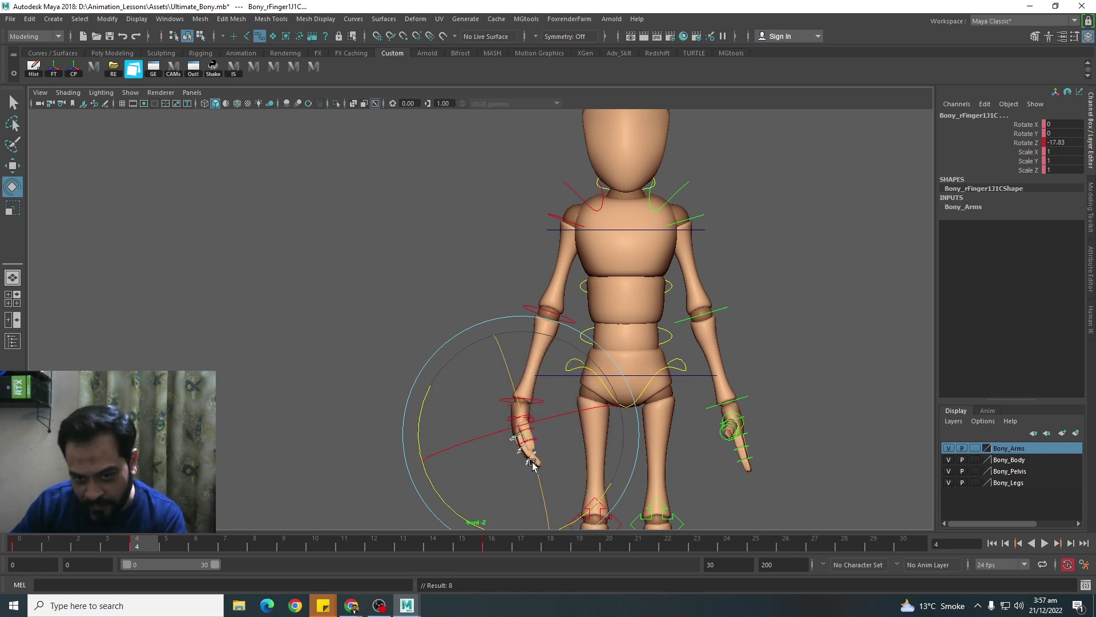
pyautogui.click(90, 547)
pyautogui.hotkey('alt', 'v')
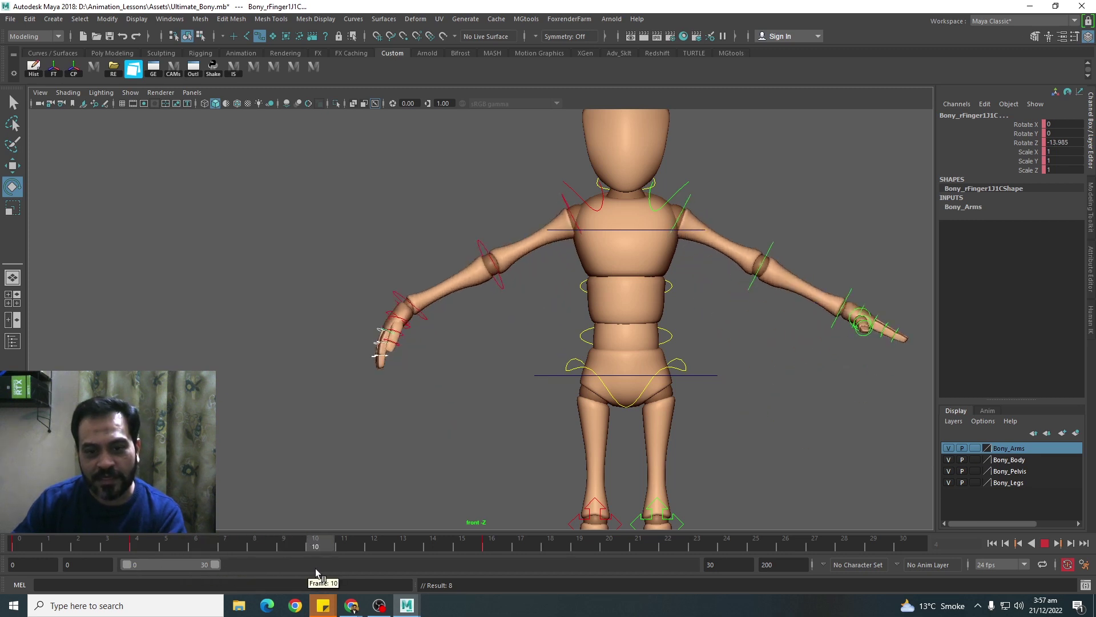
pyautogui.moveTo(315, 568); pyautogui.dragTo(372, 567)
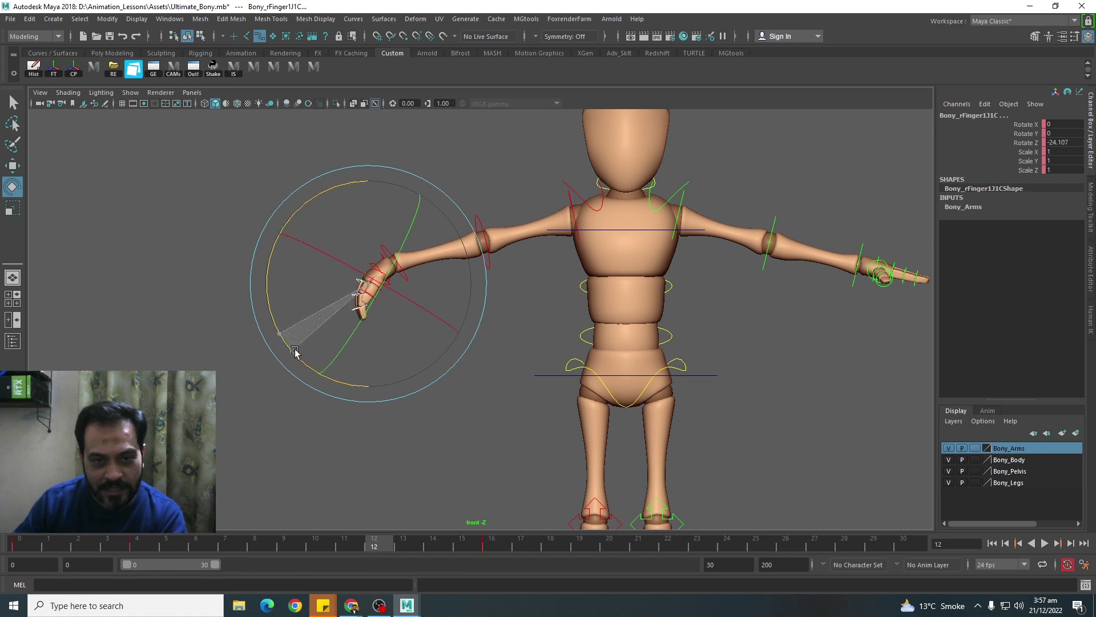
pyautogui.click(501, 544)
pyautogui.click(424, 258)
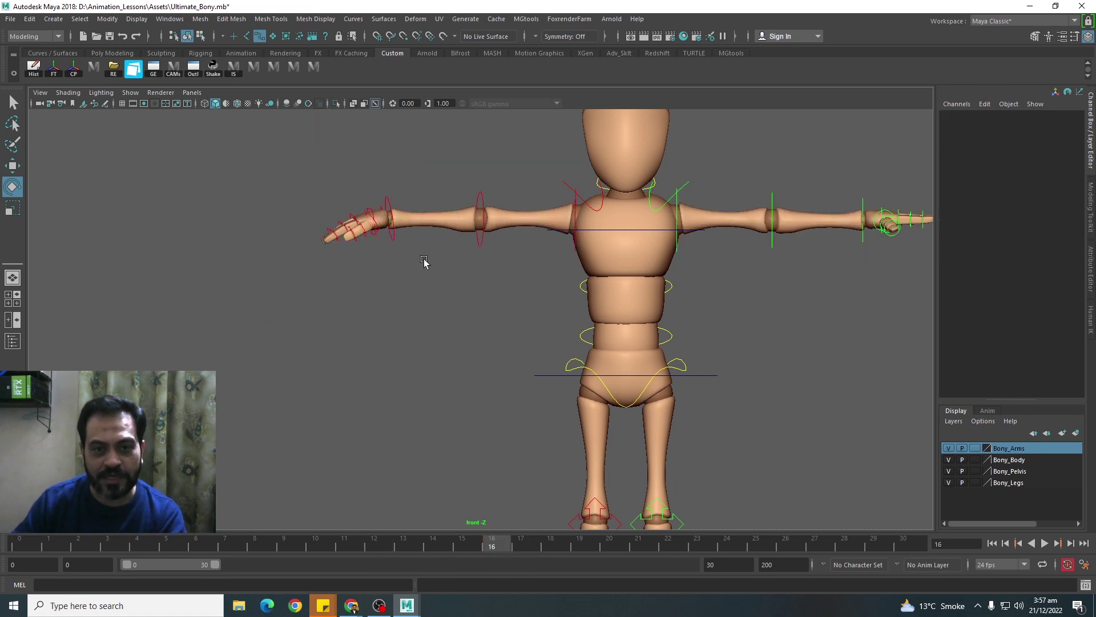
pyautogui.click(394, 235)
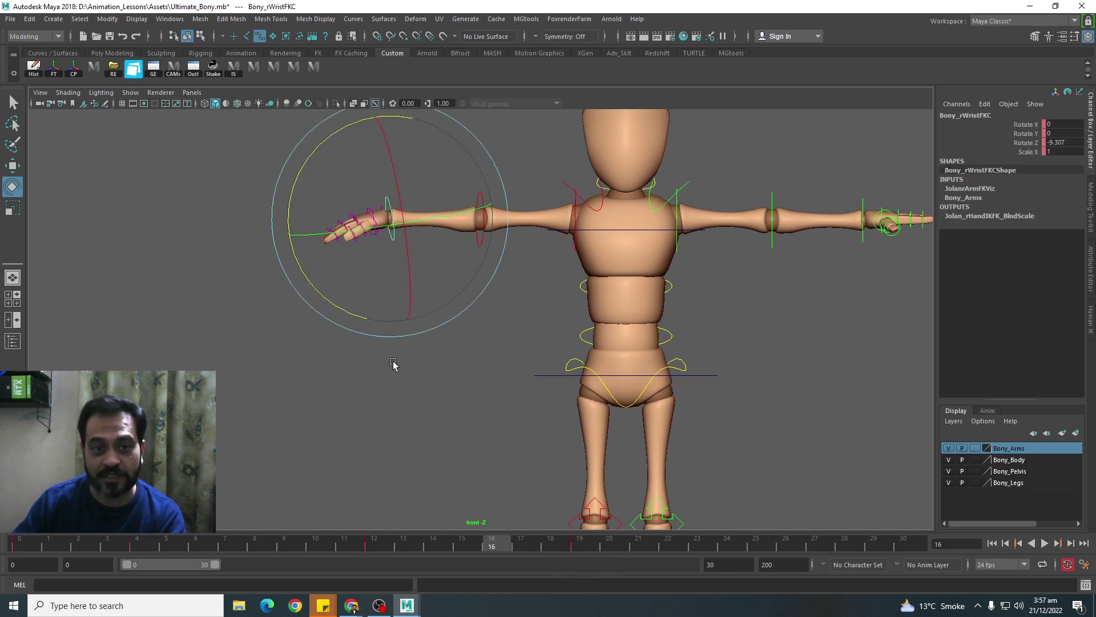
pyautogui.press('q')
pyautogui.hotkey('ctrl', 'z')
pyautogui.hotkey('ctrl', 'z')
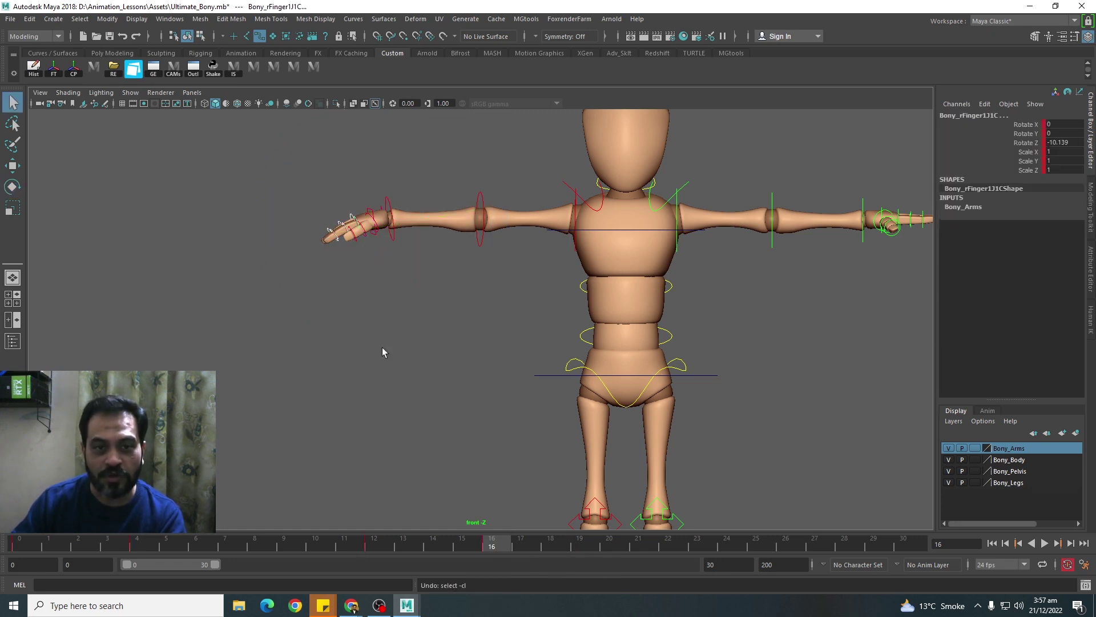
pyautogui.moveTo(500, 560); pyautogui.dragTo(585, 553)
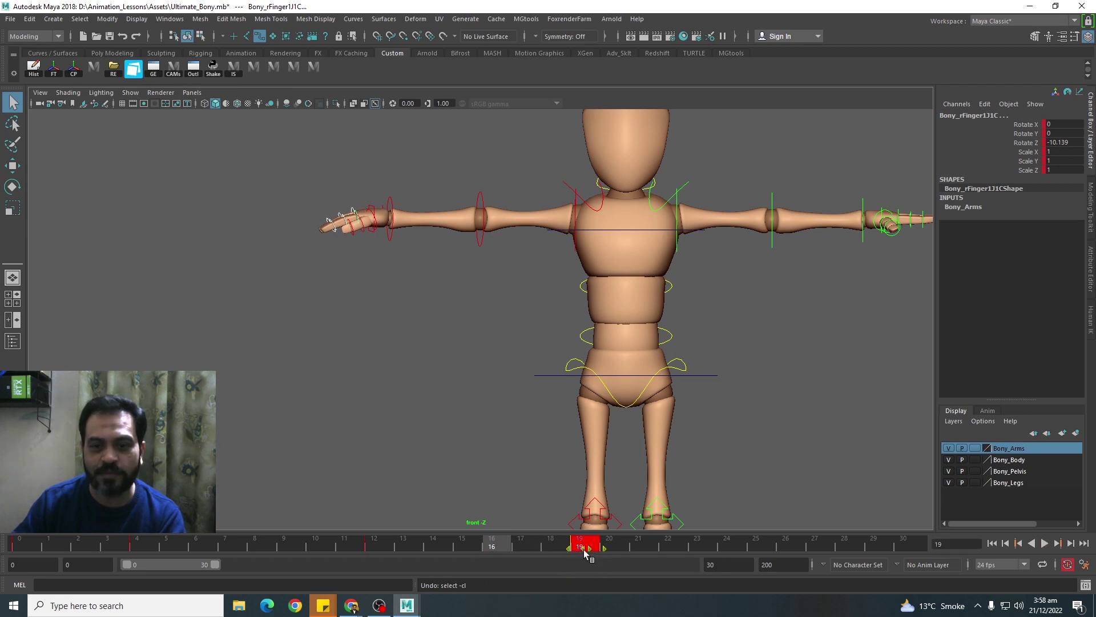
pyautogui.hotkey('alt', 'shift', 'v')
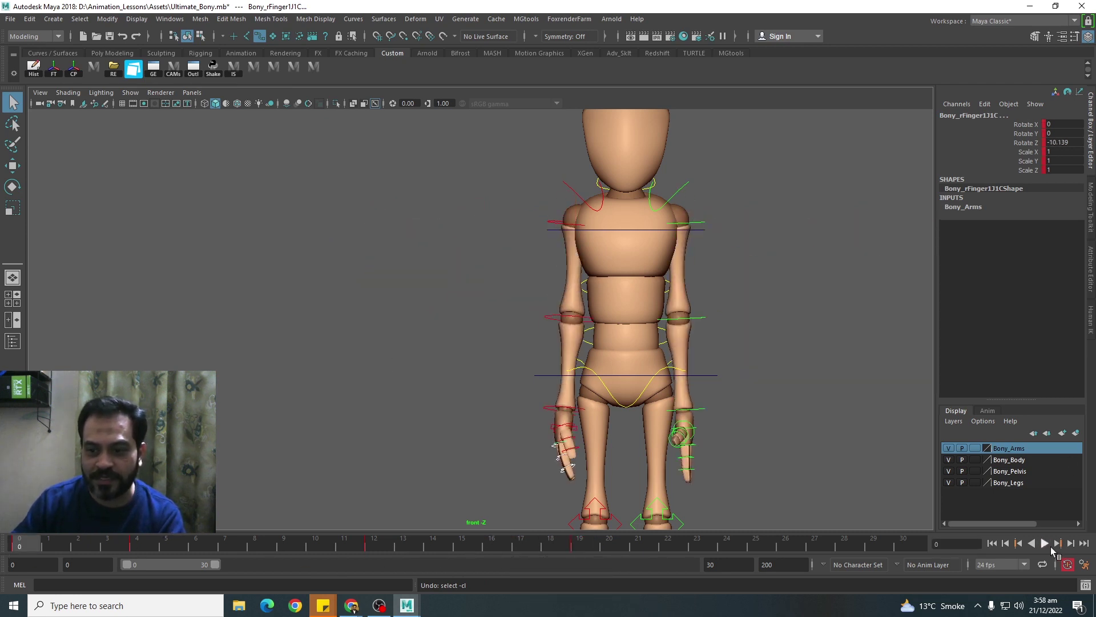
pyautogui.click(1045, 544)
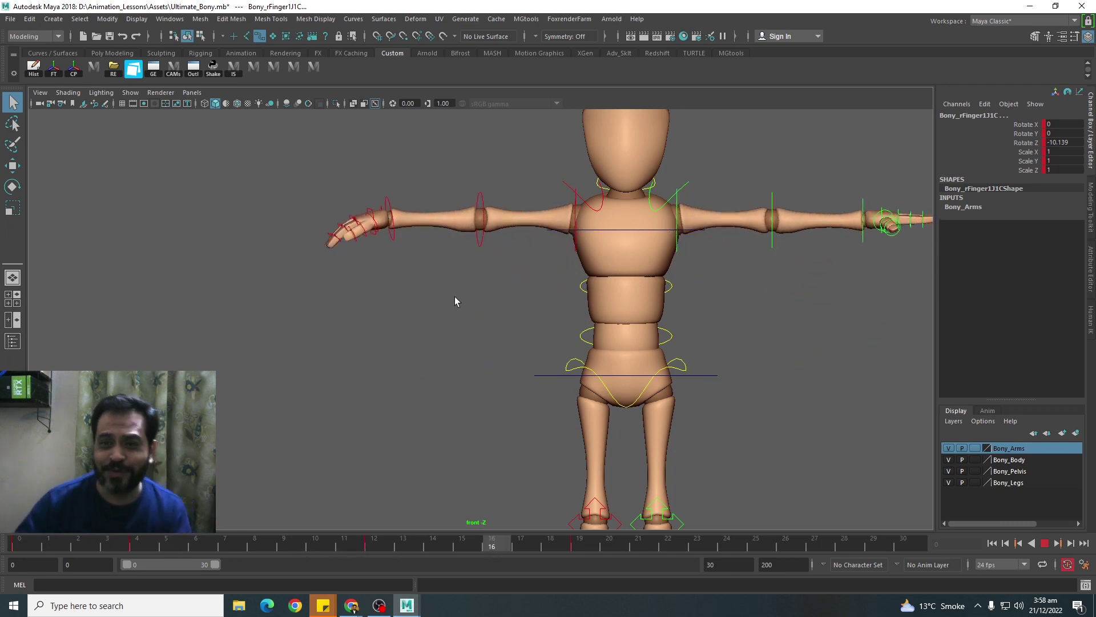
pyautogui.keyDown('alt'); pyautogui.moveTo(306, 223); pyautogui.dragTo(428, 375, button='right'); pyautogui.keyUp('alt')
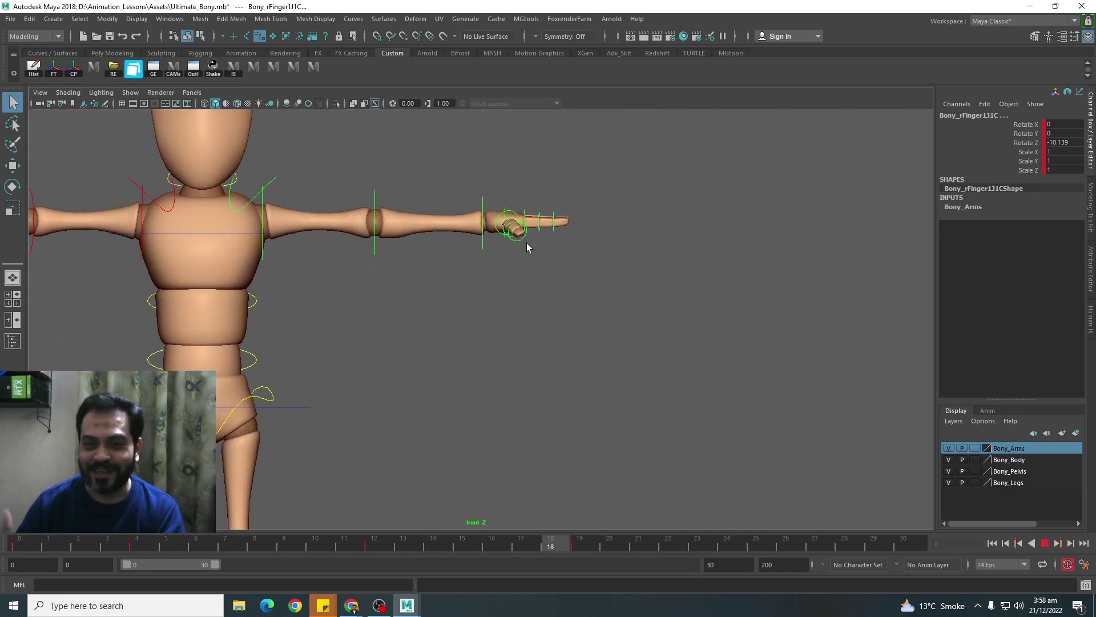
pyautogui.scroll(-5, 570, 251)
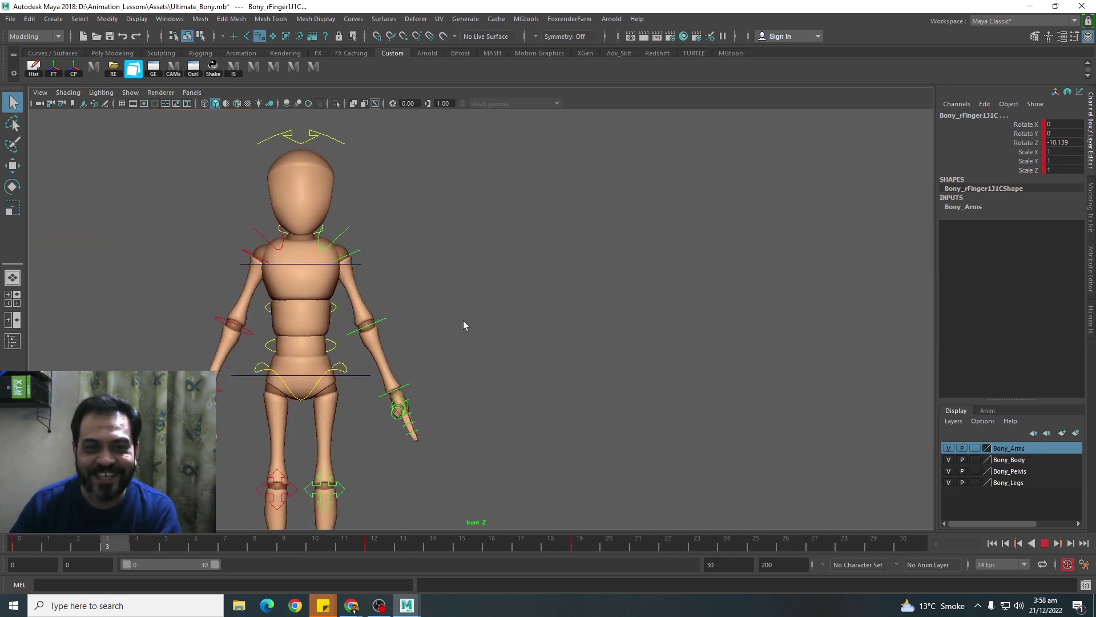
pyautogui.keyDown('alt'); pyautogui.moveTo(464, 320); pyautogui.dragTo(653, 297, button='middle'); pyautogui.keyUp('alt')
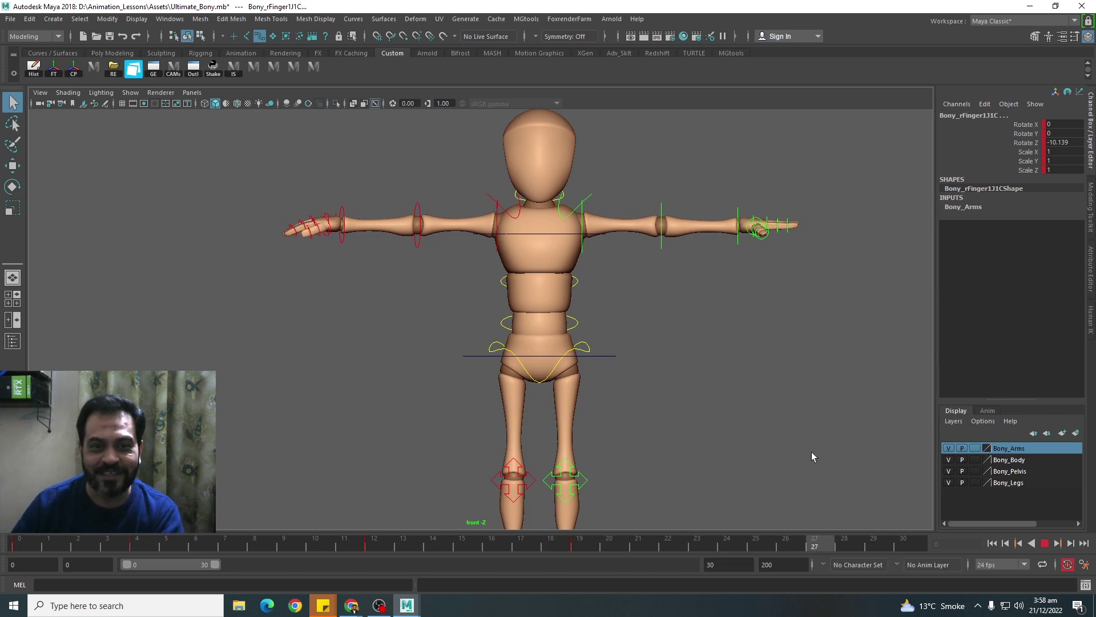
pyautogui.press('Escape')
pyautogui.click(557, 441)
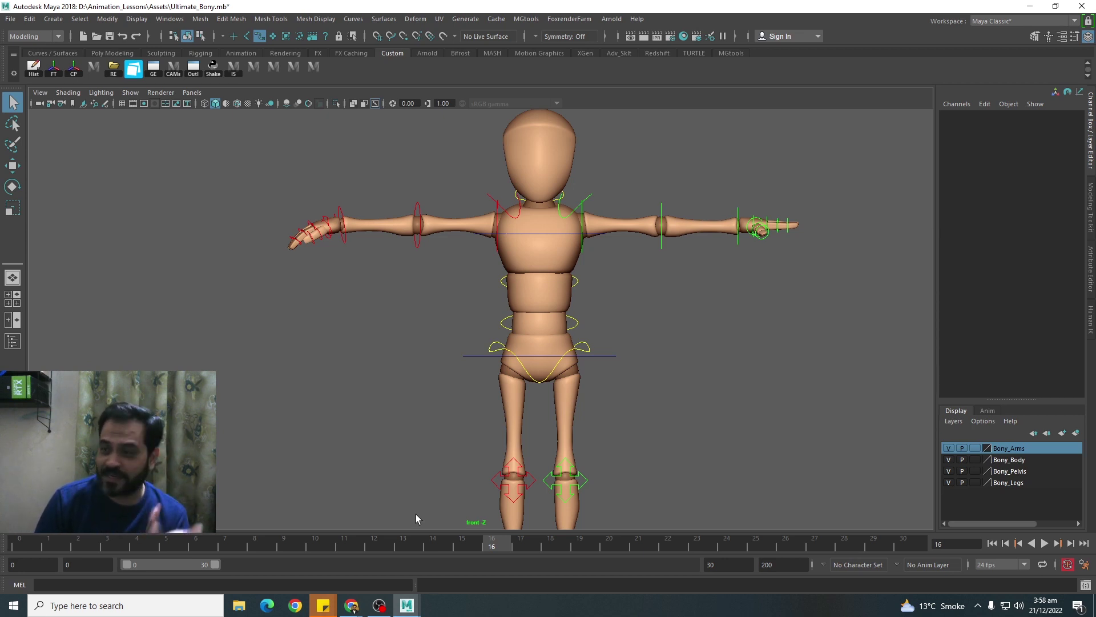
pyautogui.click(498, 222)
pyautogui.hotkey('alt', 'v')
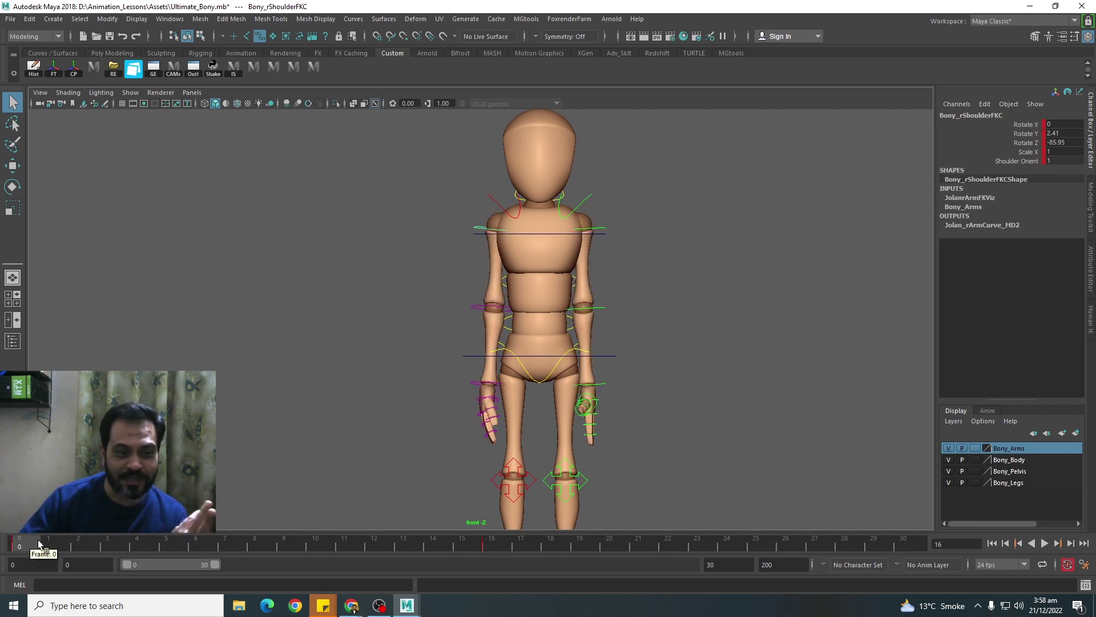
pyautogui.click(491, 548)
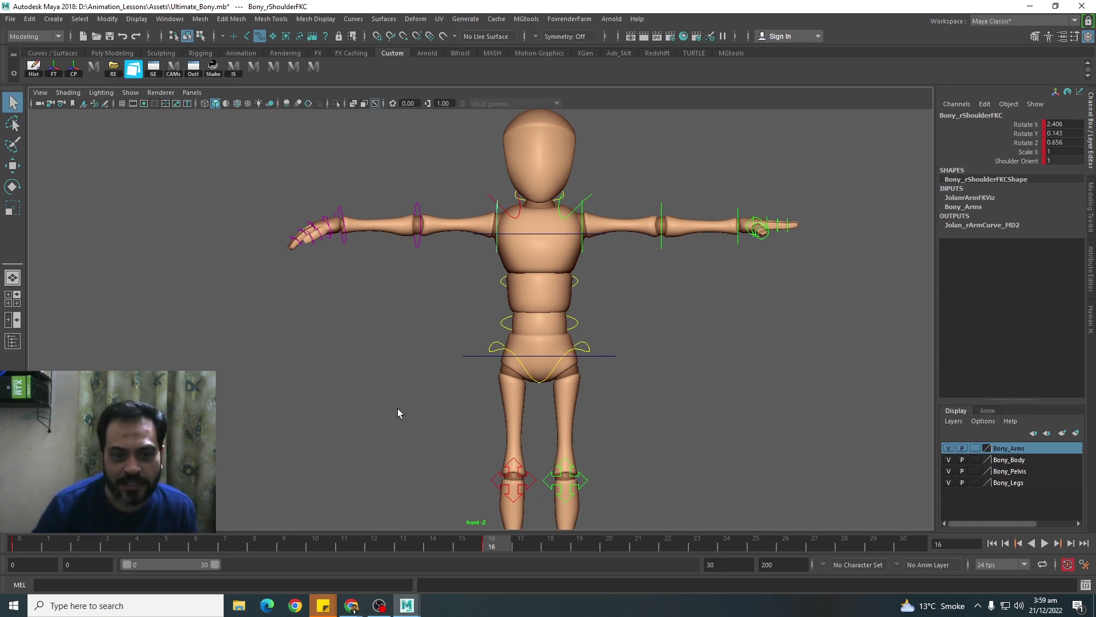
pyautogui.moveTo(84, 540); pyautogui.dragTo(512, 526)
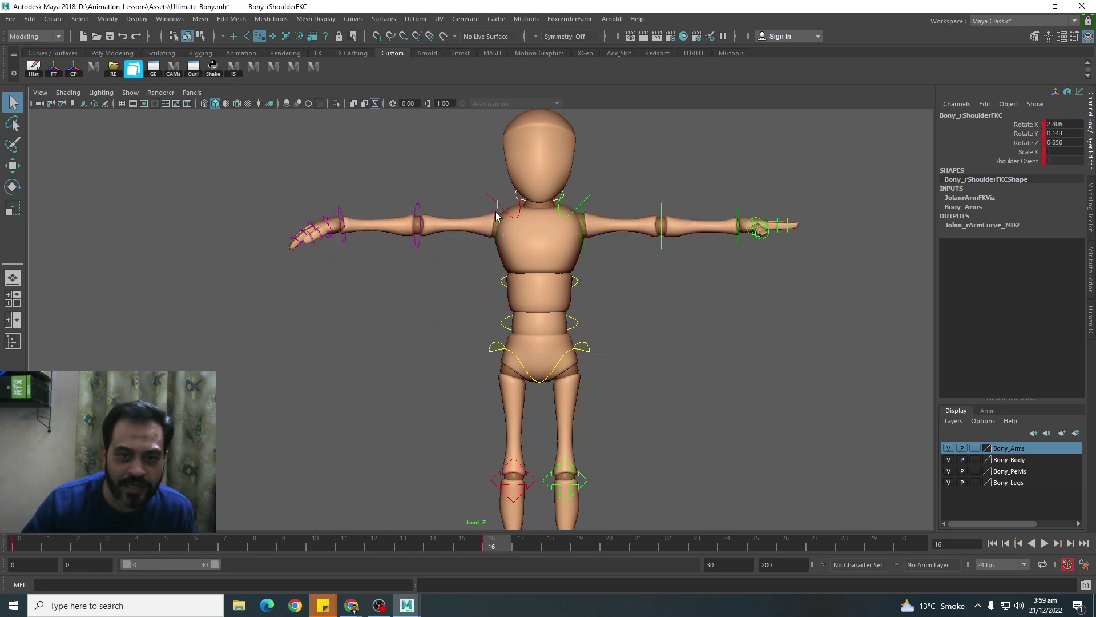
pyautogui.moveTo(353, 550); pyautogui.dragTo(499, 546)
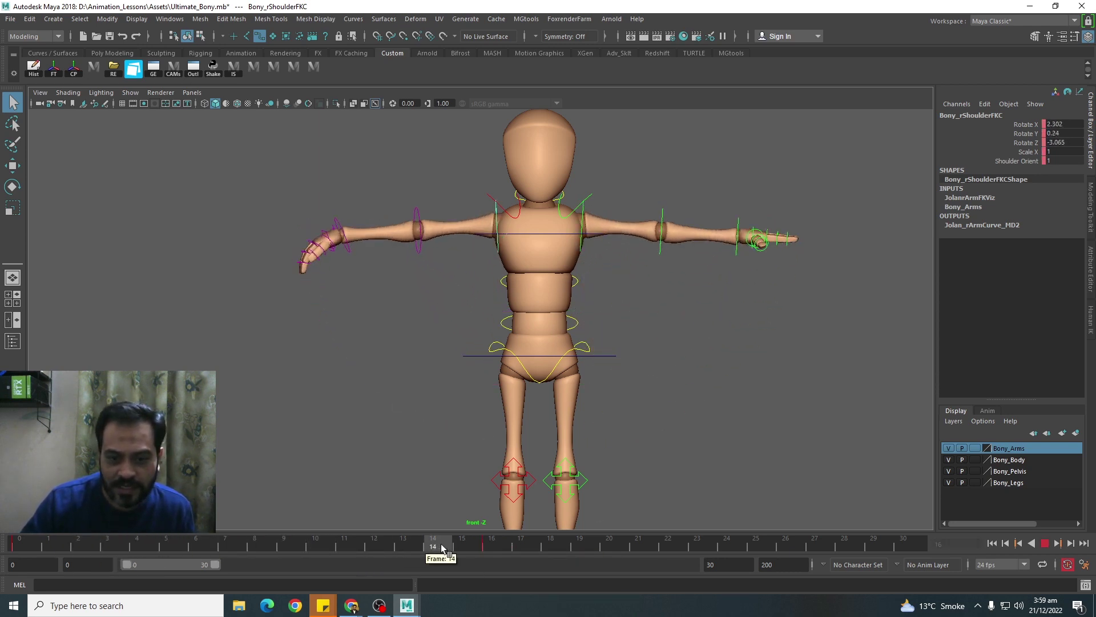
pyautogui.click(343, 240)
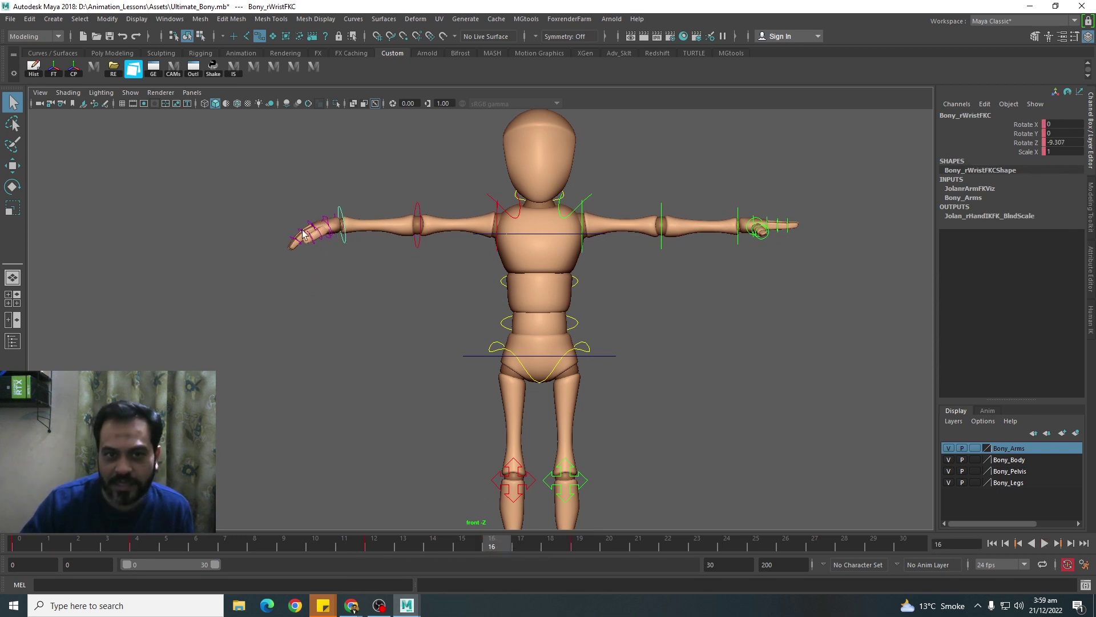
pyautogui.moveTo(471, 538); pyautogui.dragTo(574, 547)
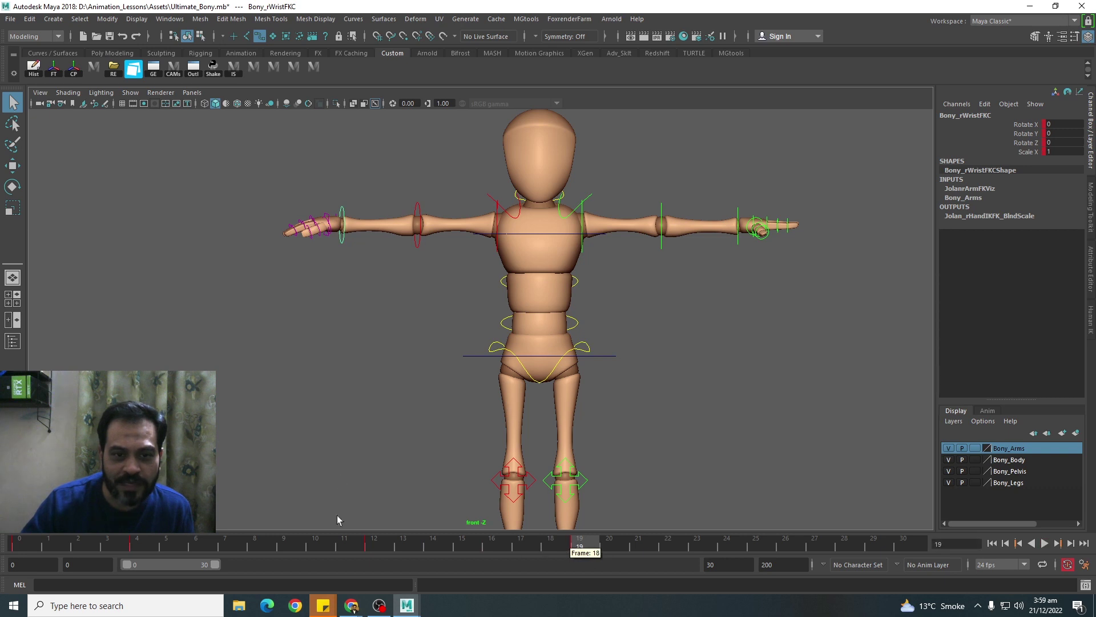
pyautogui.click(372, 544)
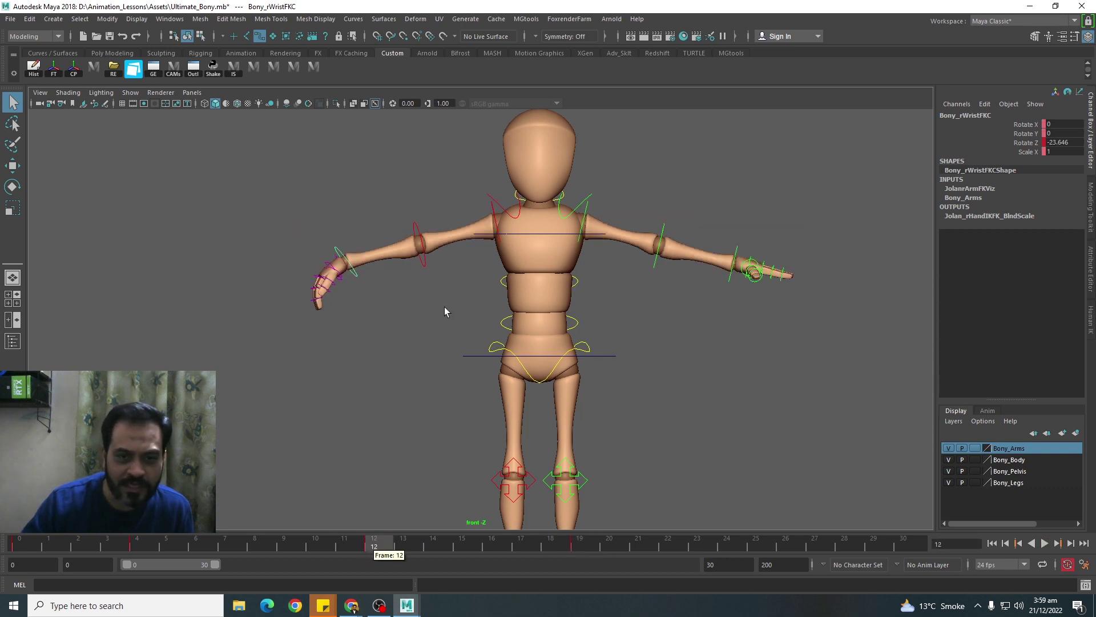
pyautogui.click(493, 218)
pyautogui.moveTo(426, 540); pyautogui.dragTo(487, 542)
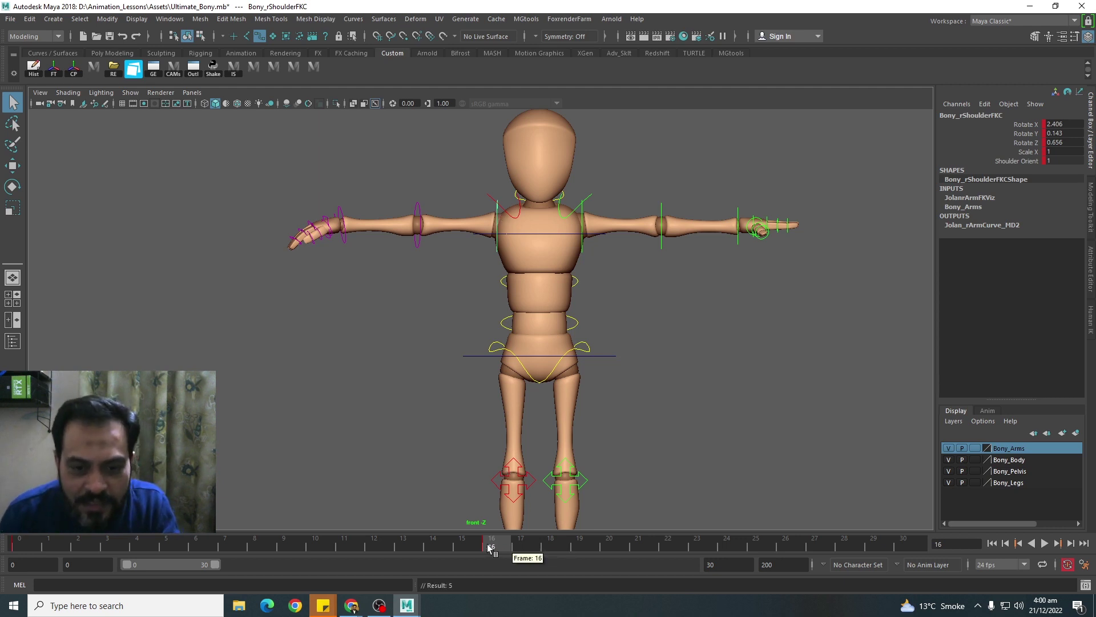
pyautogui.hotkey('alt', 'v')
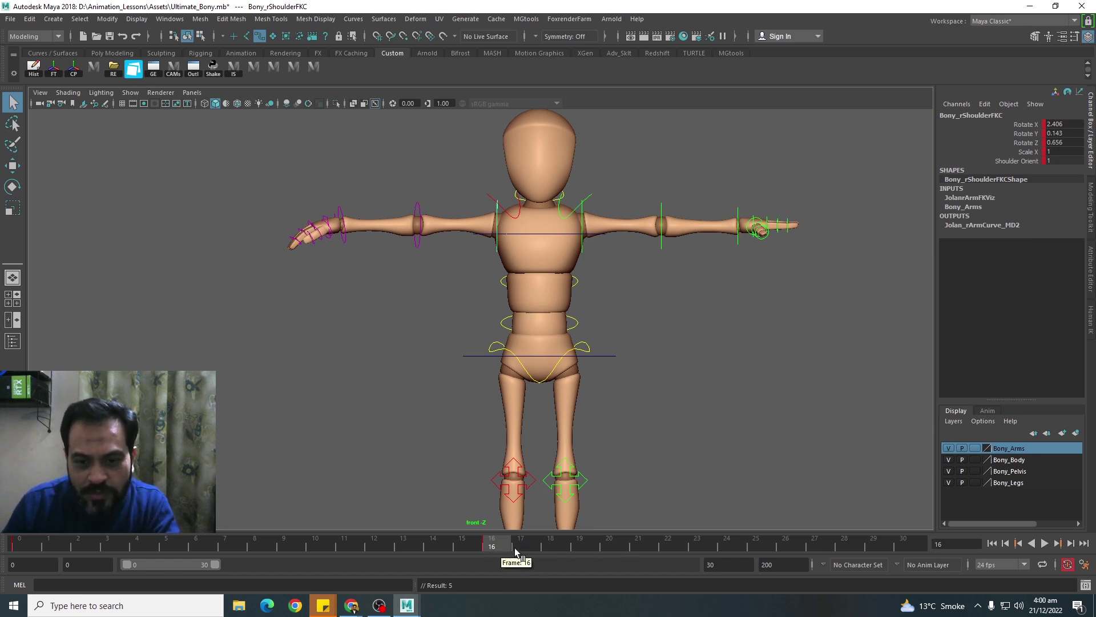
pyautogui.hotkey('alt', 'v')
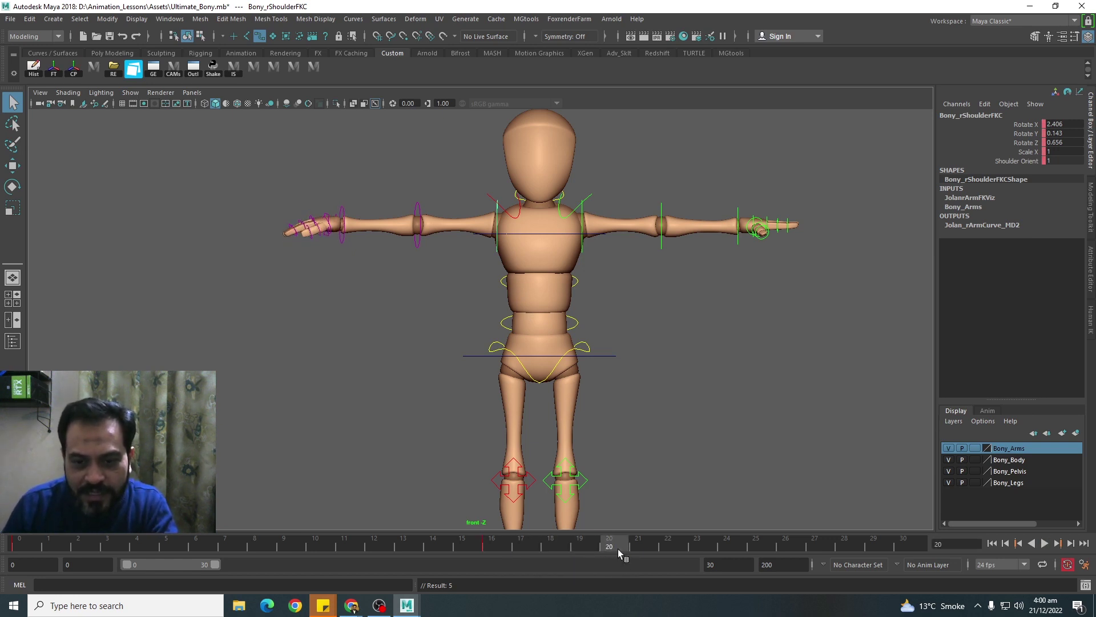
# Step: Tilt Bony_rShoulderFKC slightly at frame 16 and replay the arm raise to frame 26
pyautogui.click(491, 545)
pyautogui.press('e')
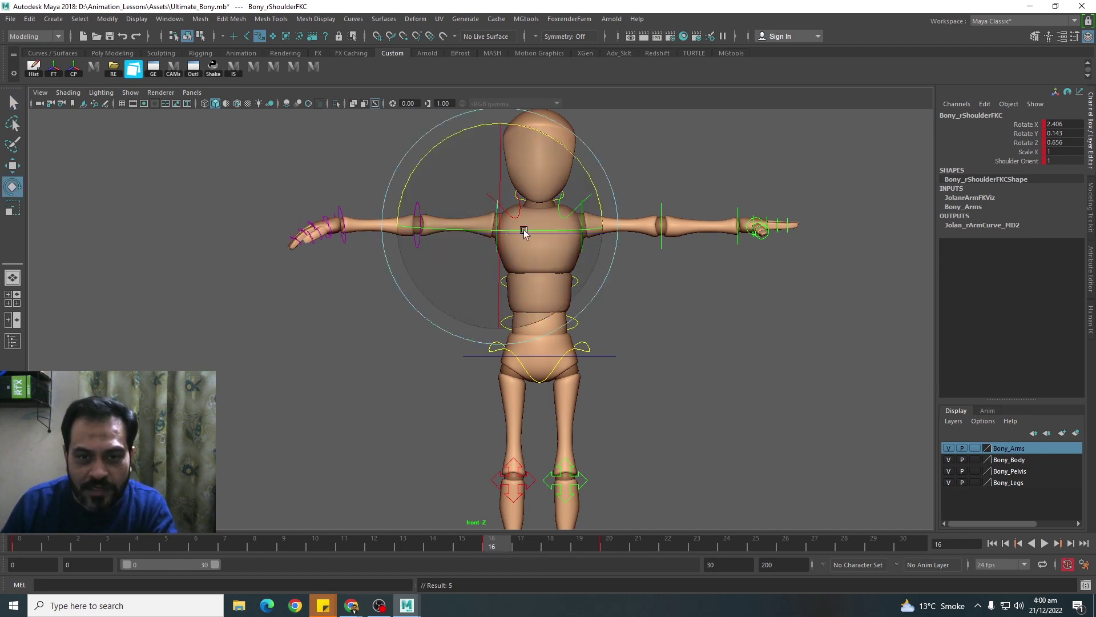
pyautogui.moveTo(553, 145); pyautogui.dragTo(614, 331)
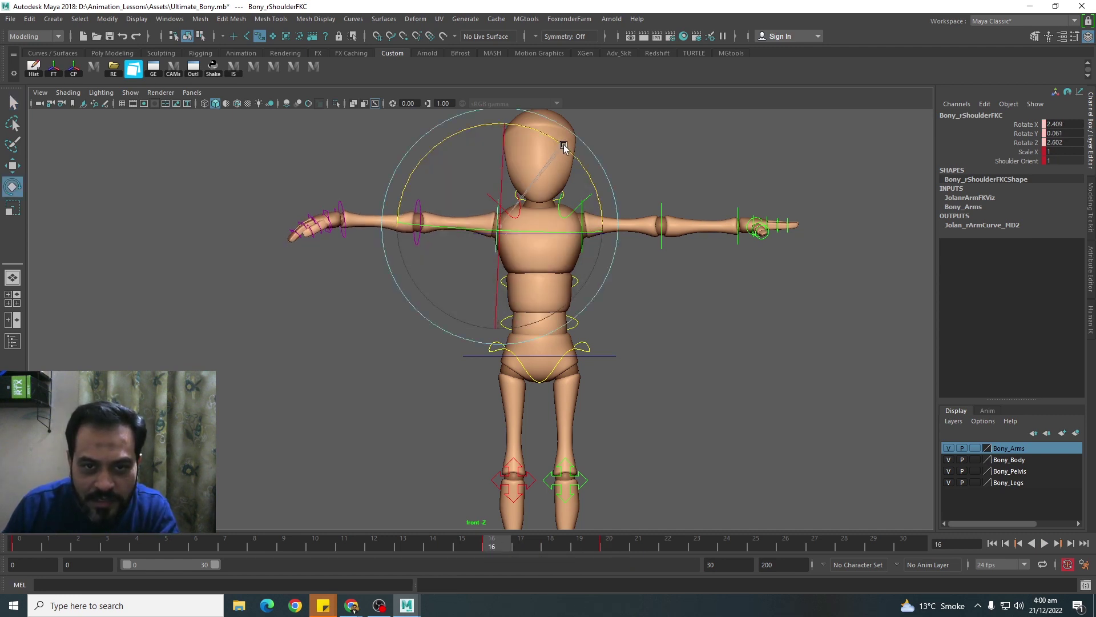
pyautogui.hotkey('alt', 'v')
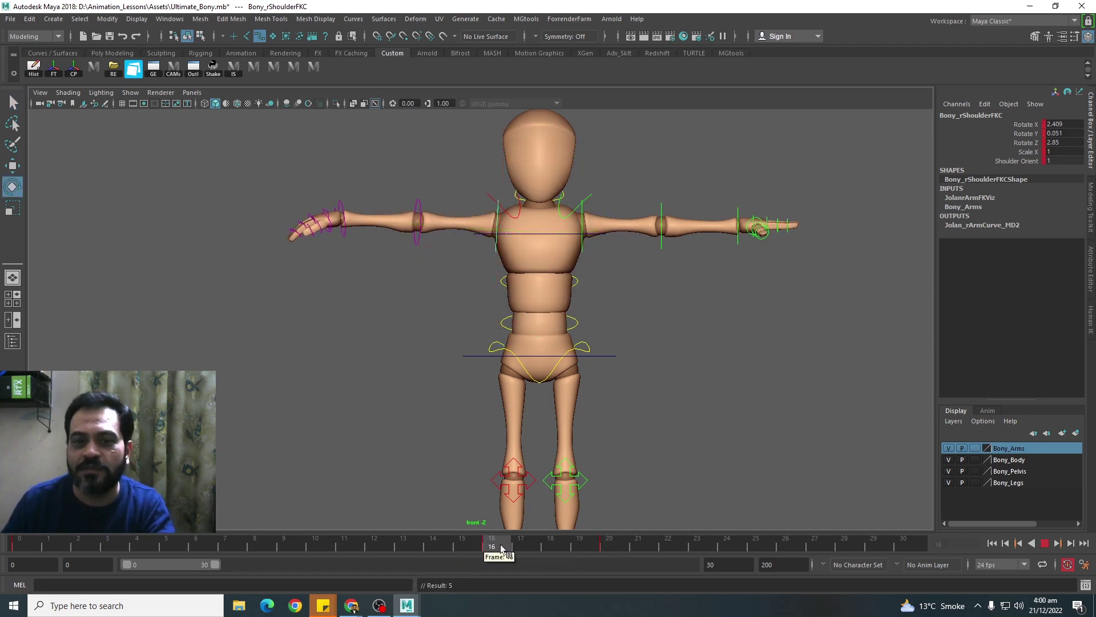
pyautogui.hotkey('alt', 'v')
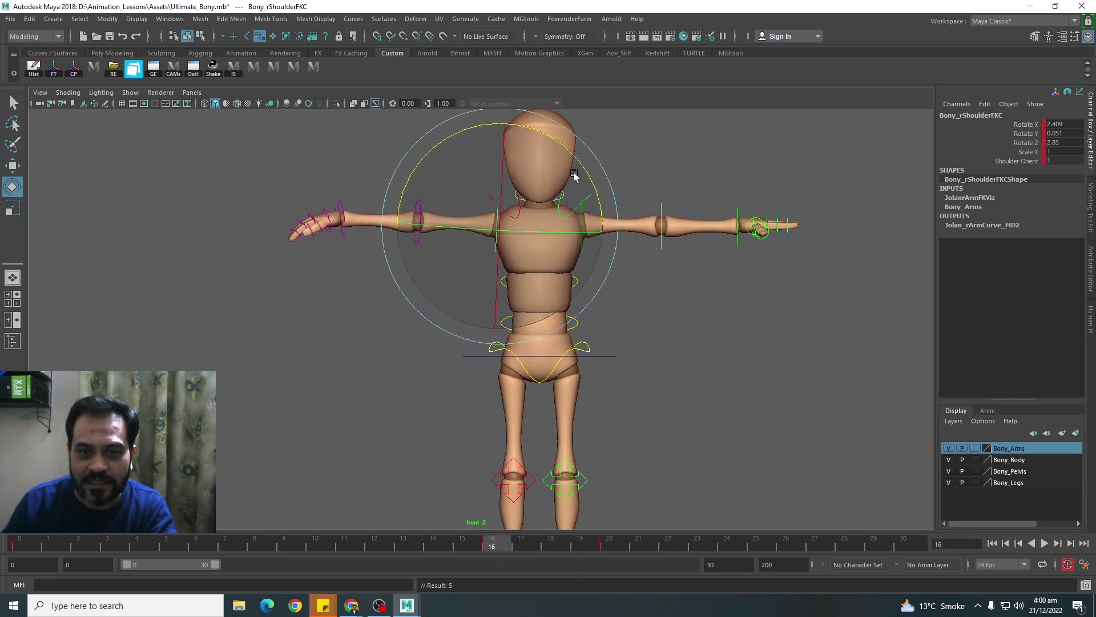
pyautogui.moveTo(582, 172); pyautogui.dragTo(588, 211)
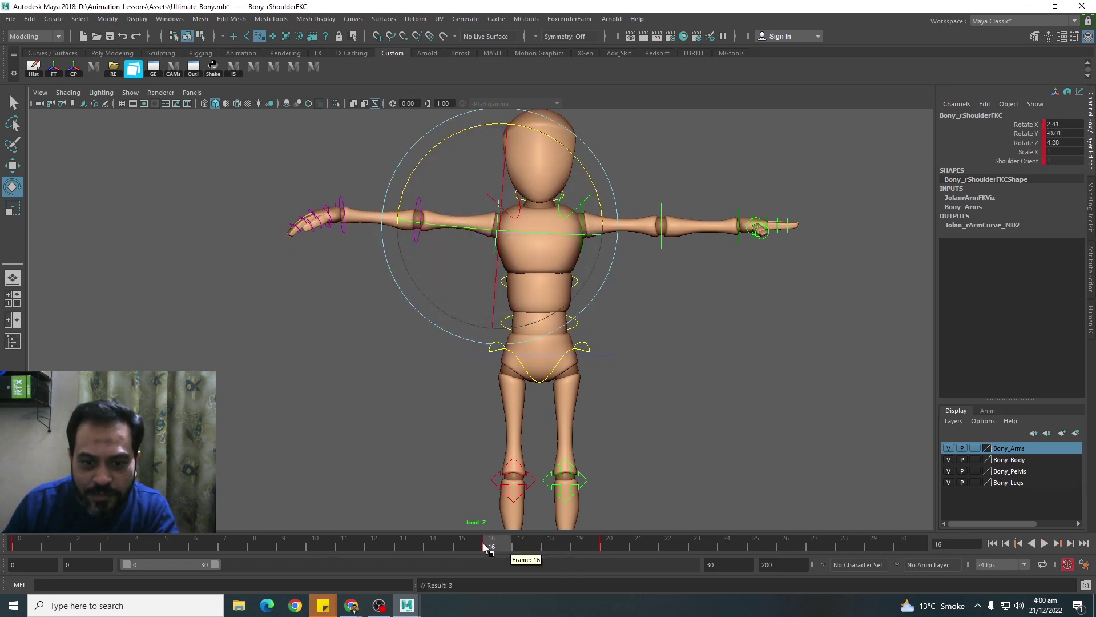
pyautogui.hotkey('alt', 'v')
pyautogui.hotkey('alt', 'v')
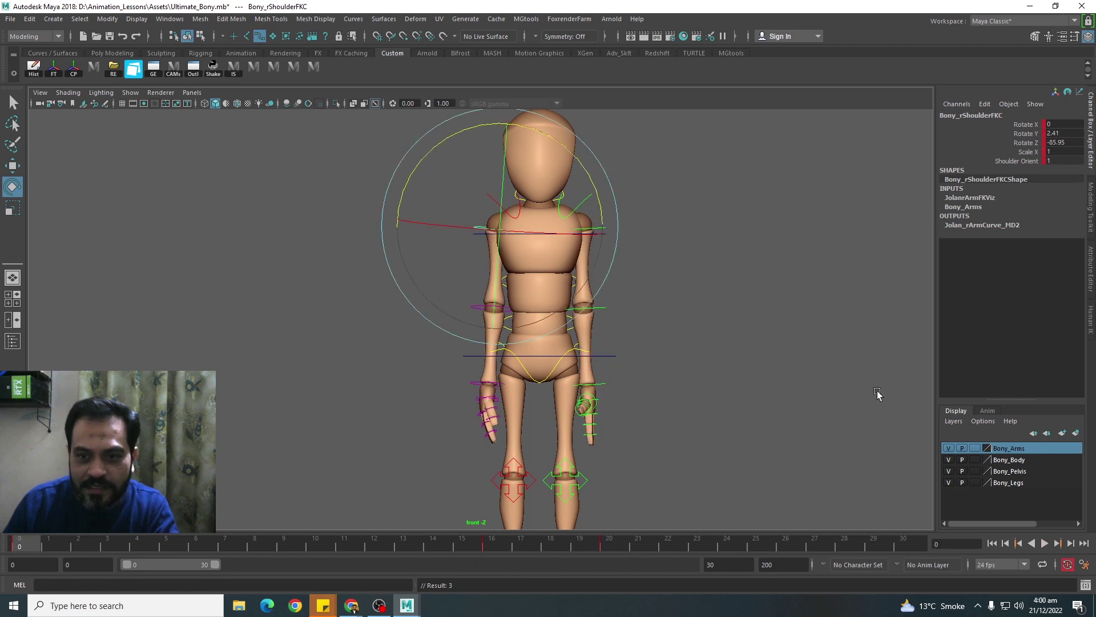
pyautogui.click(1040, 542)
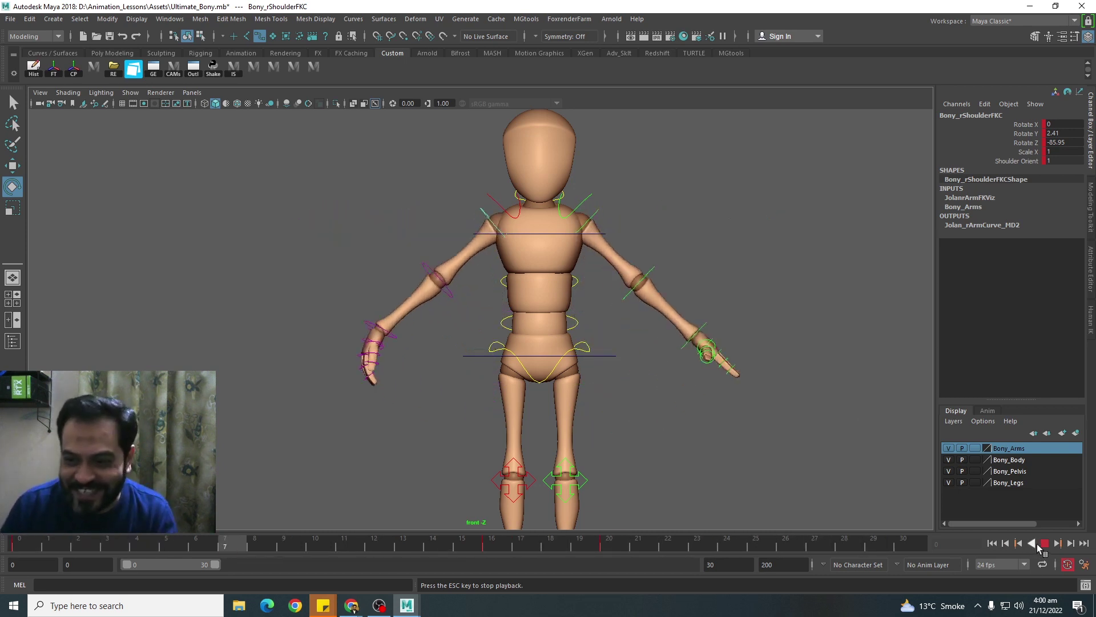
pyautogui.click(1045, 547)
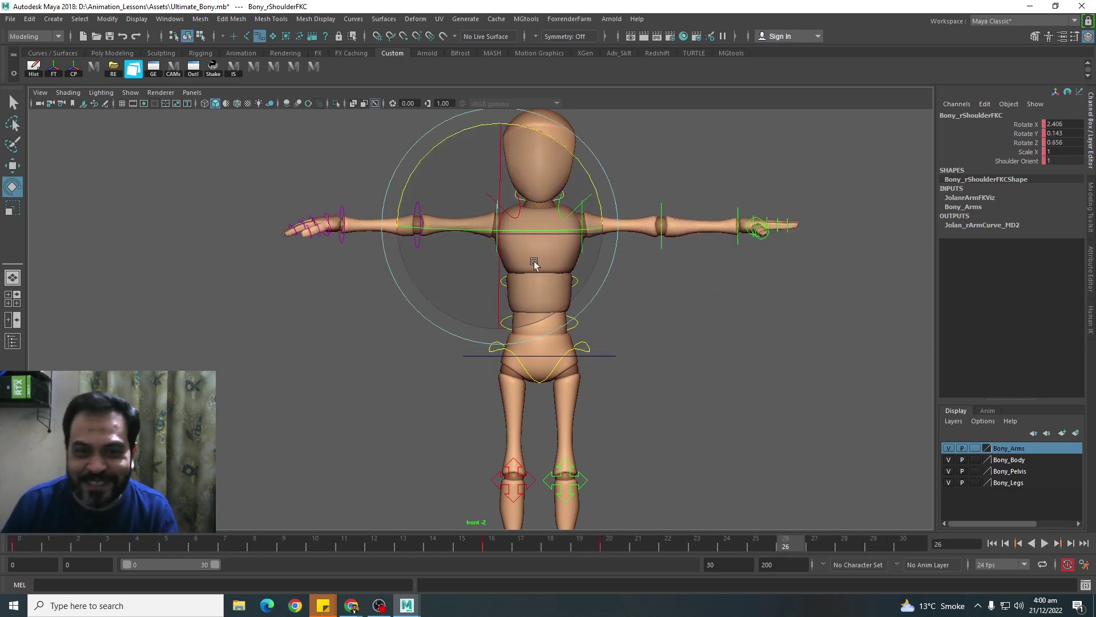
# Step: Select the right wrist control and review the arm pose around frames 16–18
pyautogui.click(343, 298)
pyautogui.click(343, 245)
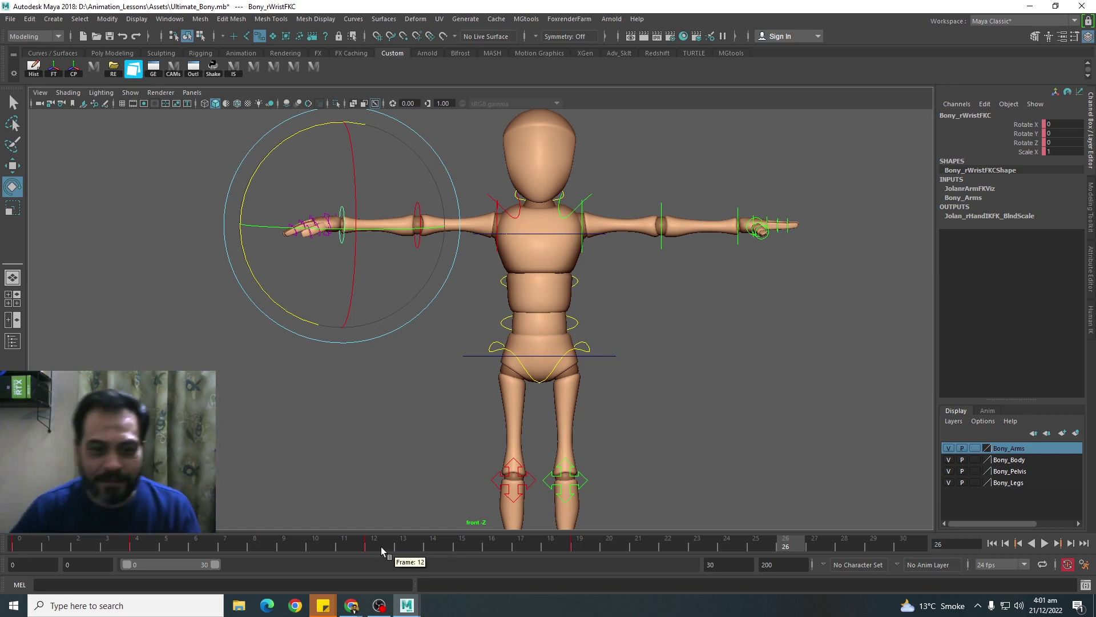
pyautogui.moveTo(384, 545); pyautogui.dragTo(558, 548)
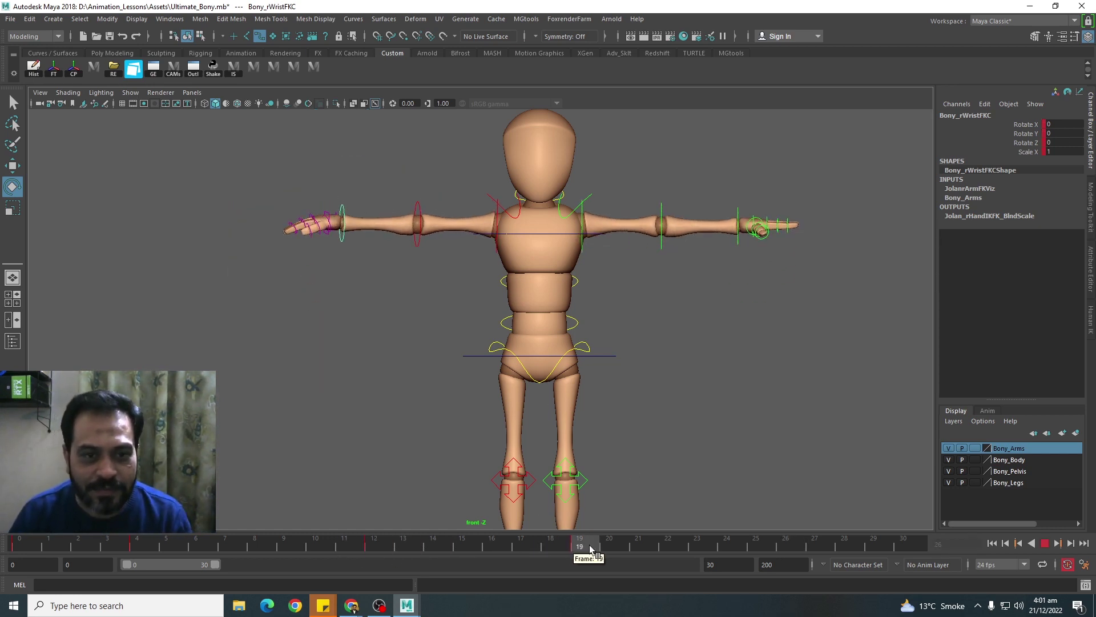
pyautogui.moveTo(558, 548); pyautogui.dragTo(496, 553)
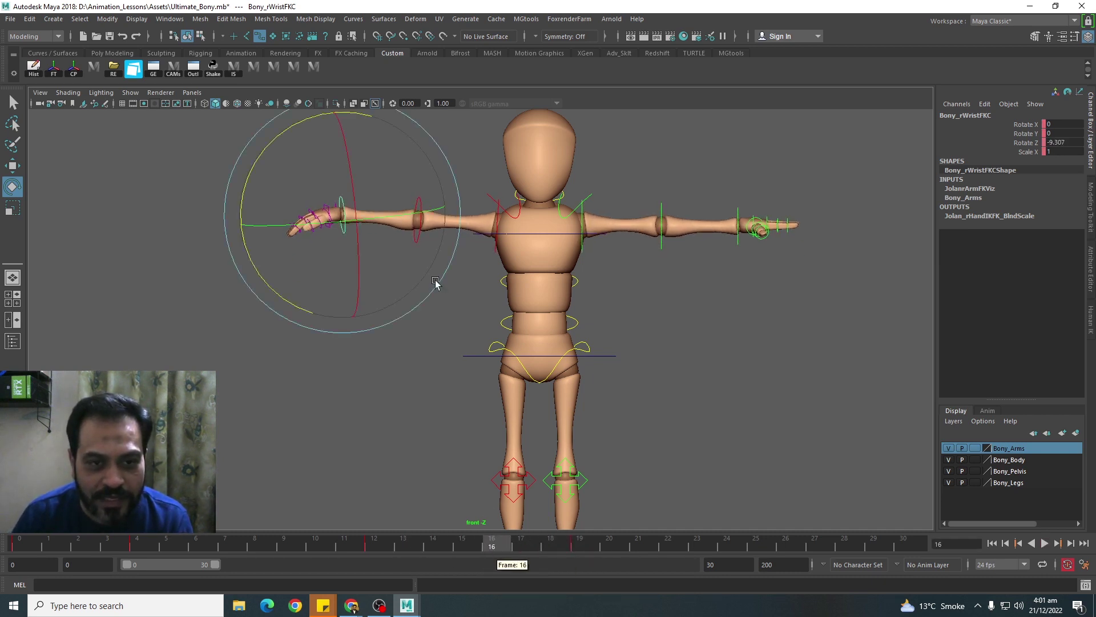
pyautogui.hotkey('alt', 'v')
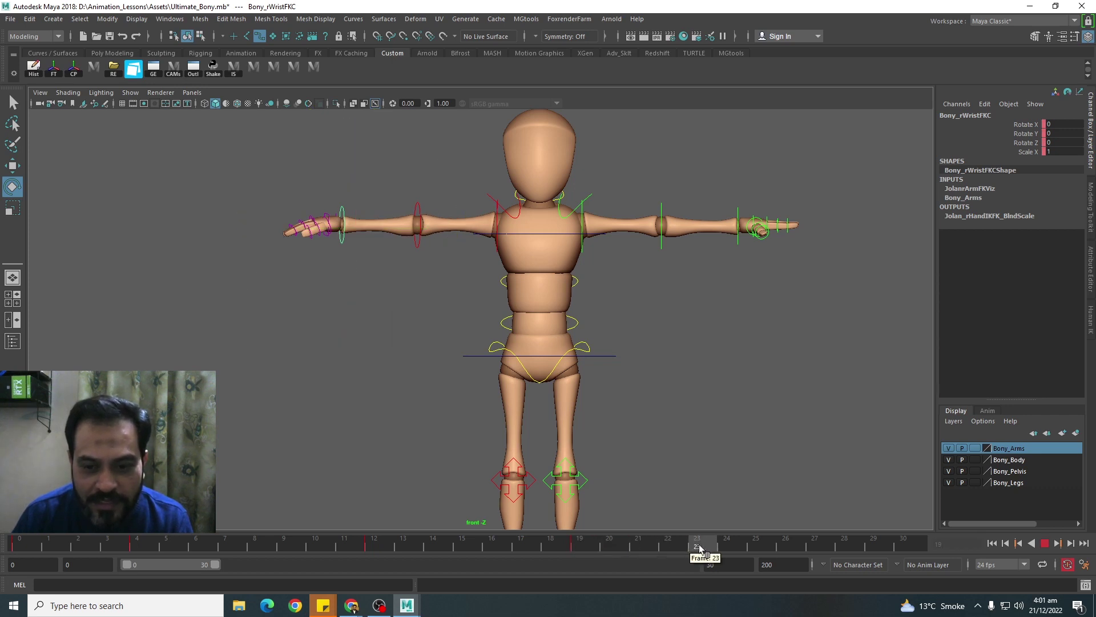
pyautogui.hotkey('alt', 'v')
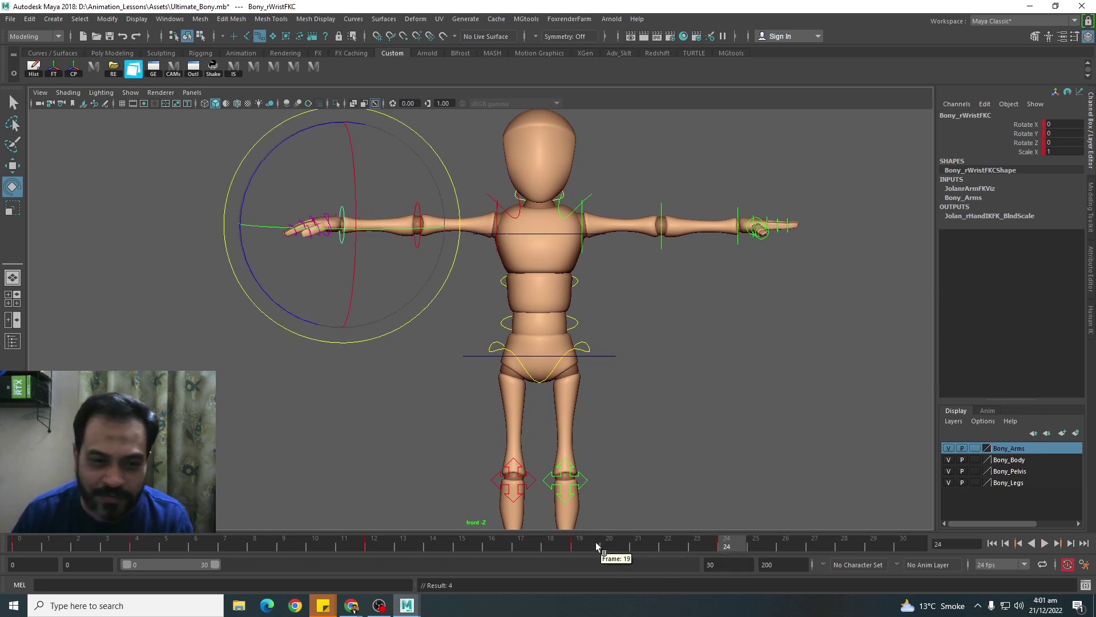
# Step: Bend the right wrist in Z at frame 19 and play back from the start
pyautogui.click(597, 546)
pyautogui.moveTo(278, 165)
pyautogui.mouseDown()
pyautogui.moveTo(273, 154)
pyautogui.moveTo(305, 155)
pyautogui.mouseUp()
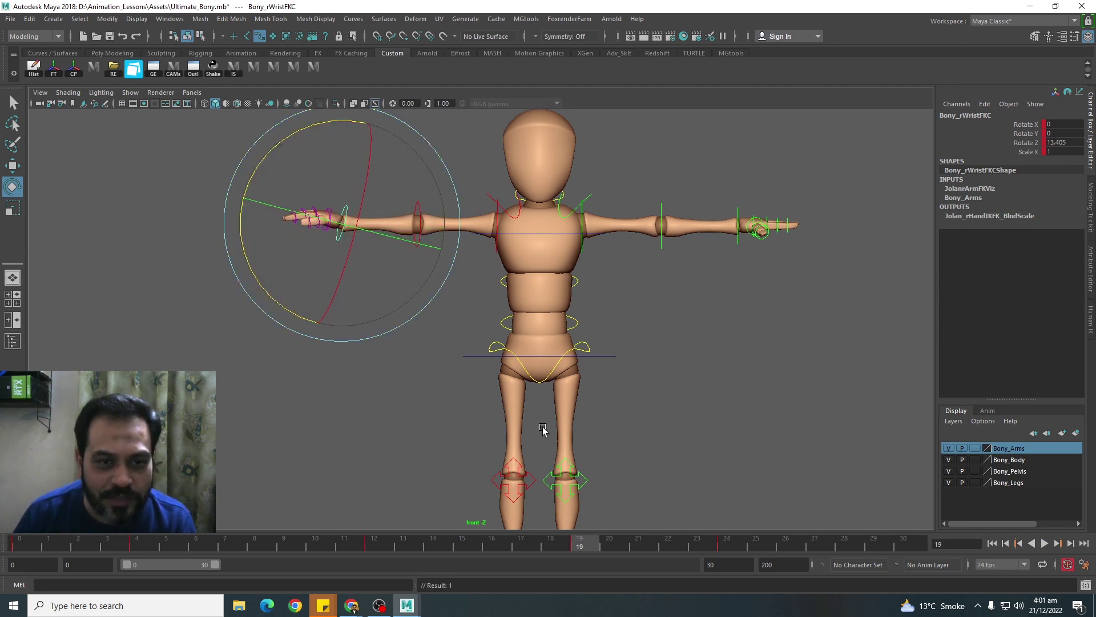
pyautogui.moveTo(438, 547); pyautogui.dragTo(683, 552)
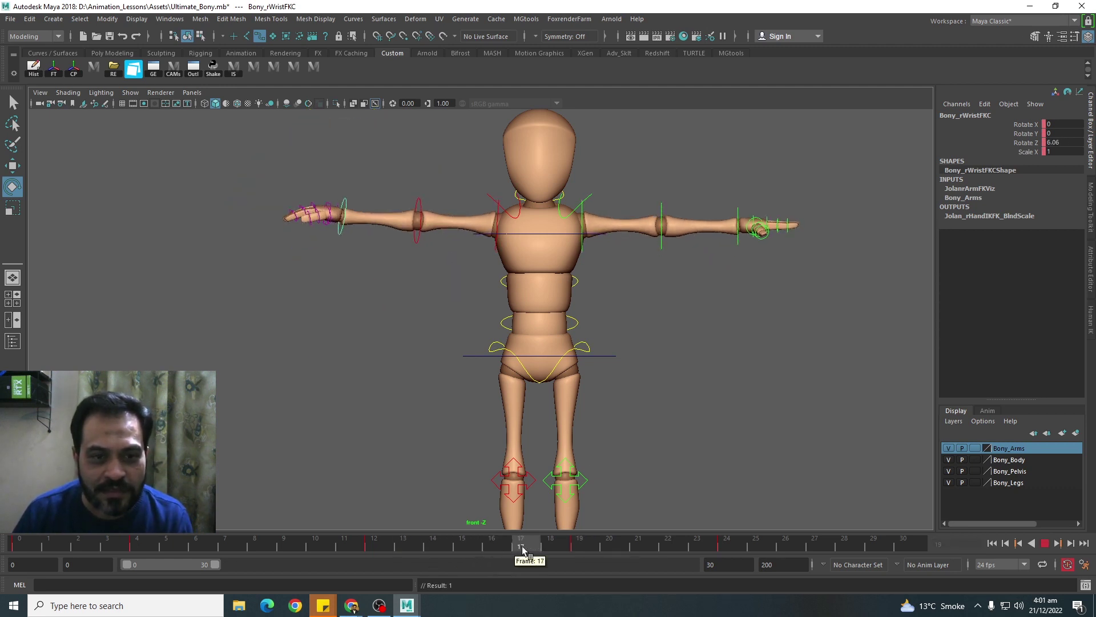
pyautogui.hotkey('alt', 'shift', 'v')
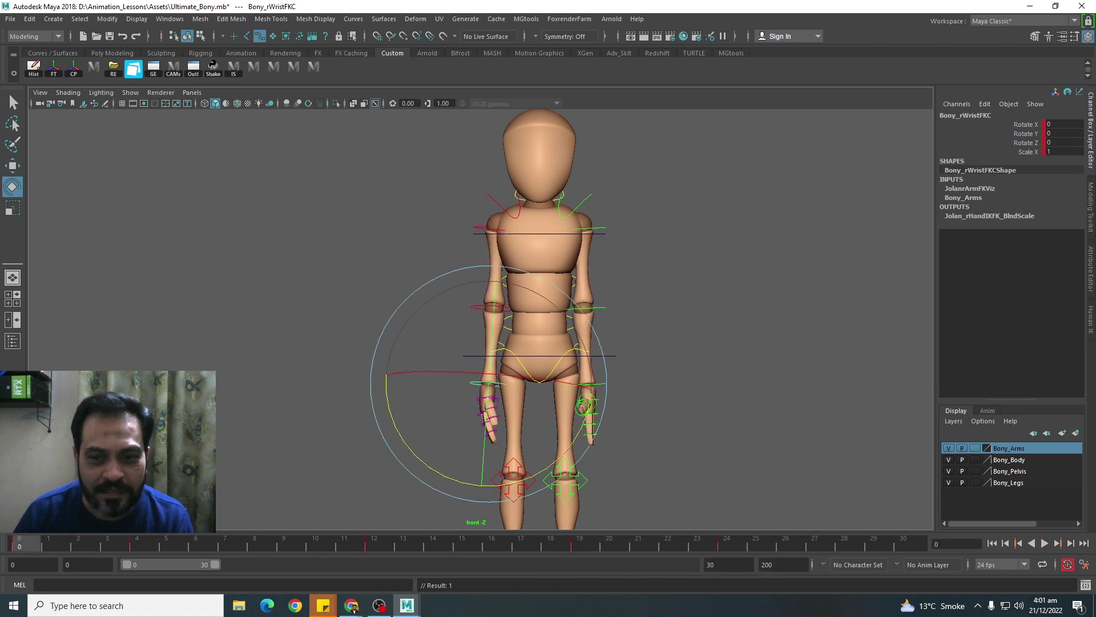
pyautogui.click(1046, 544)
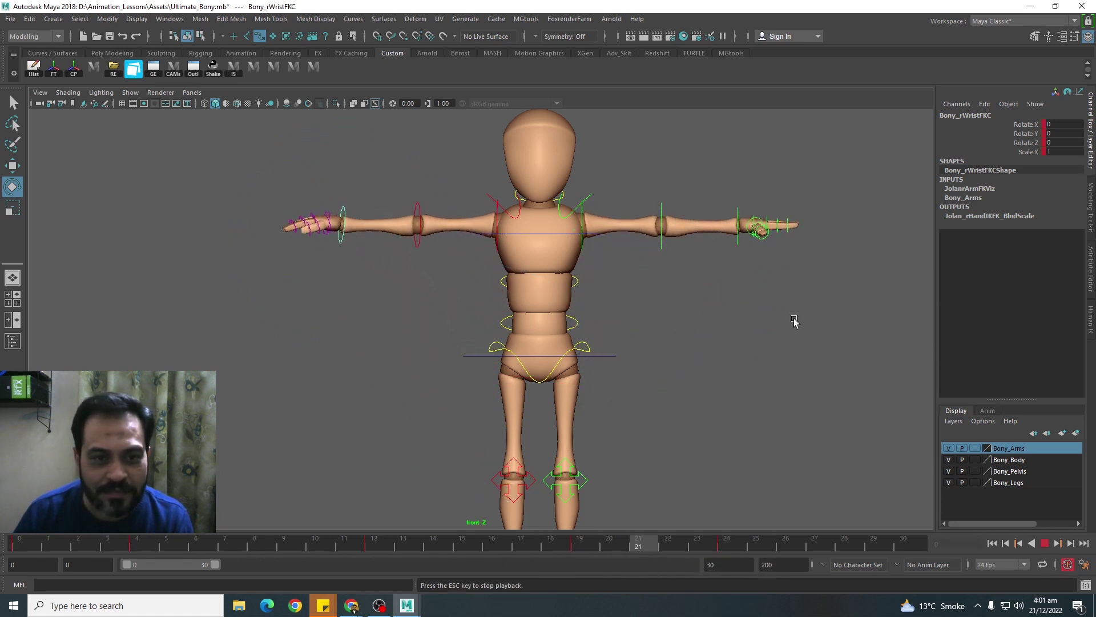
pyautogui.scroll(3, 422, 308)
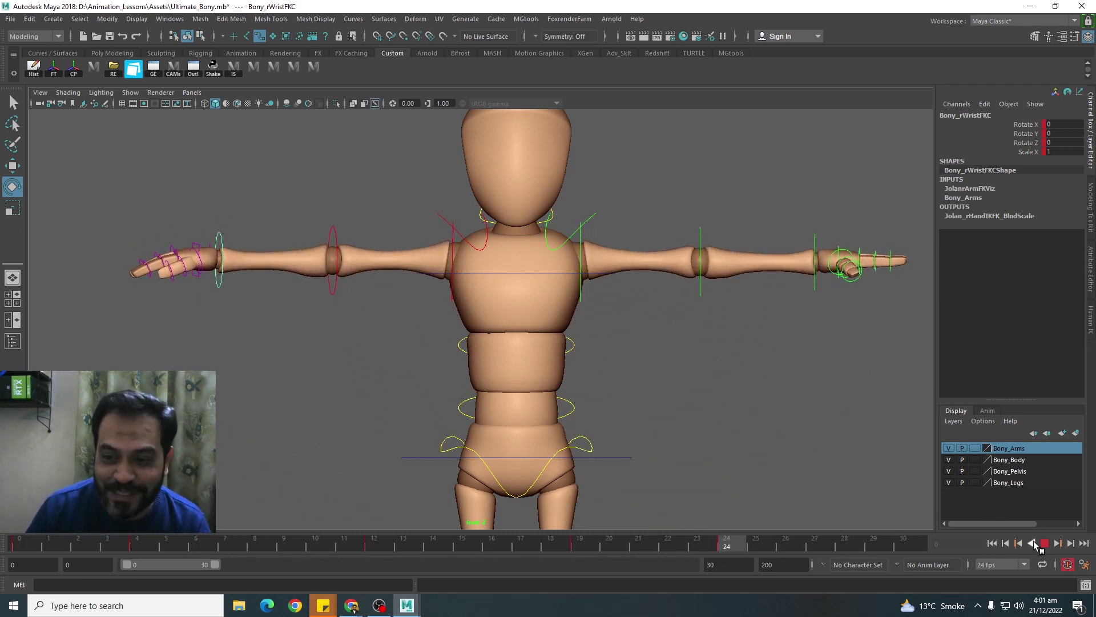
pyautogui.press('Escape')
# Step: Select the right hand's first finger joint and scrub to frame 19 to inspect it
pyautogui.click(115, 218)
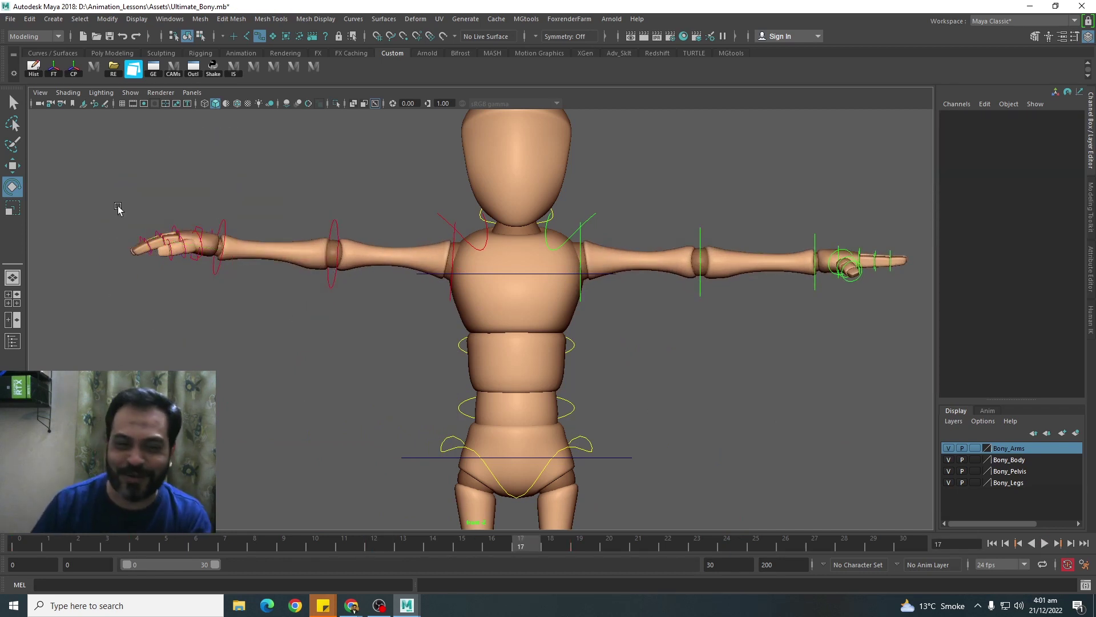
pyautogui.press('q')
pyautogui.moveTo(162, 242); pyautogui.dragTo(175, 214)
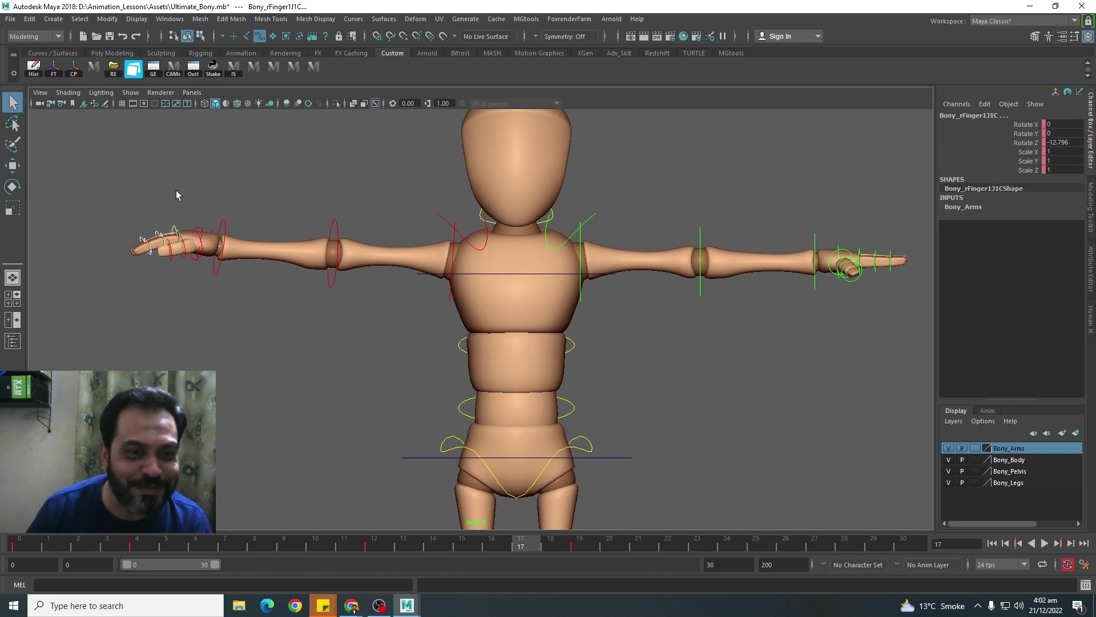
pyautogui.moveTo(488, 550); pyautogui.dragTo(720, 549)
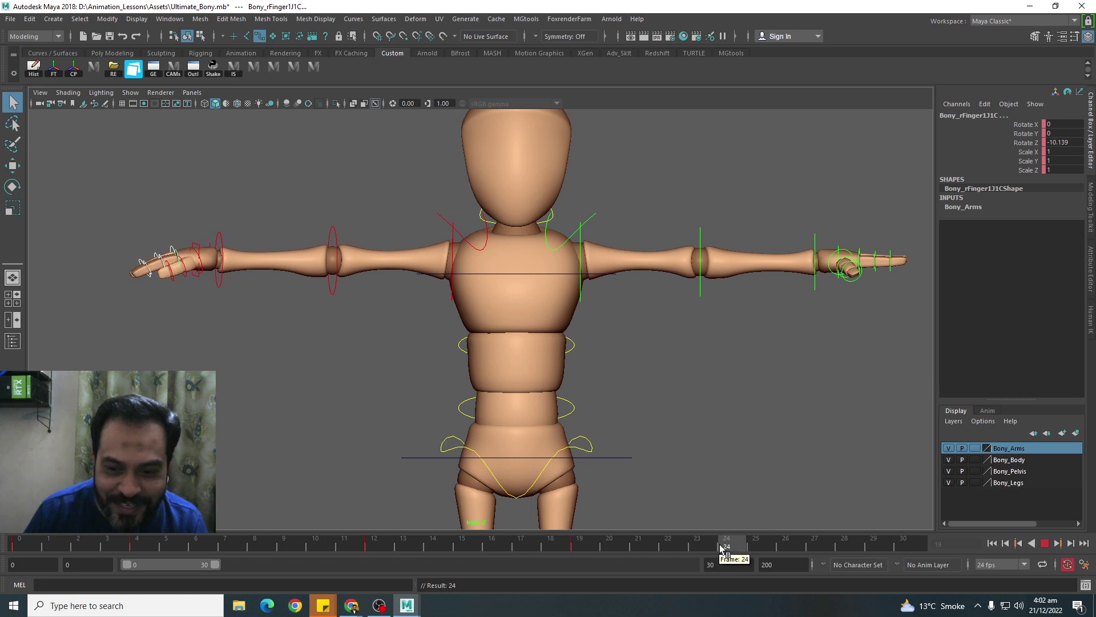
pyautogui.click(592, 546)
pyautogui.press('e')
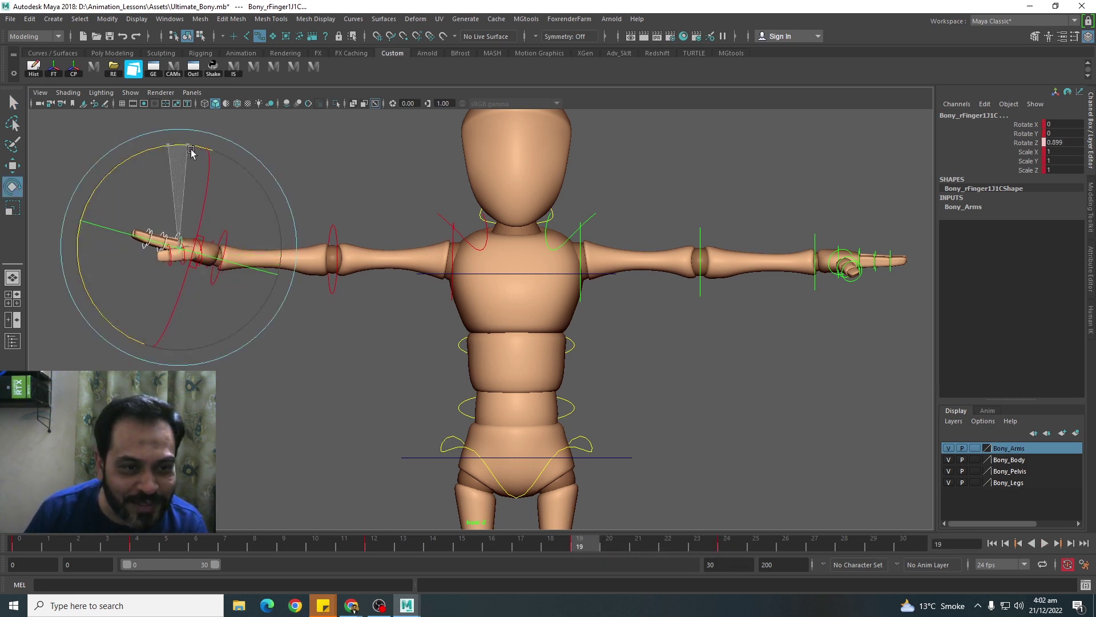
pyautogui.moveTo(490, 567)
pyautogui.mouseDown()
pyautogui.moveTo(403, 550)
pyautogui.moveTo(578, 549)
pyautogui.moveTo(718, 568)
pyautogui.moveTo(580, 567)
pyautogui.mouseUp()
# Step: At frame 19, curl the Bony_rFinger1J3C and Bony_rFinger2J3C tip joints in Z
pyautogui.click(166, 243)
pyautogui.click(172, 217)
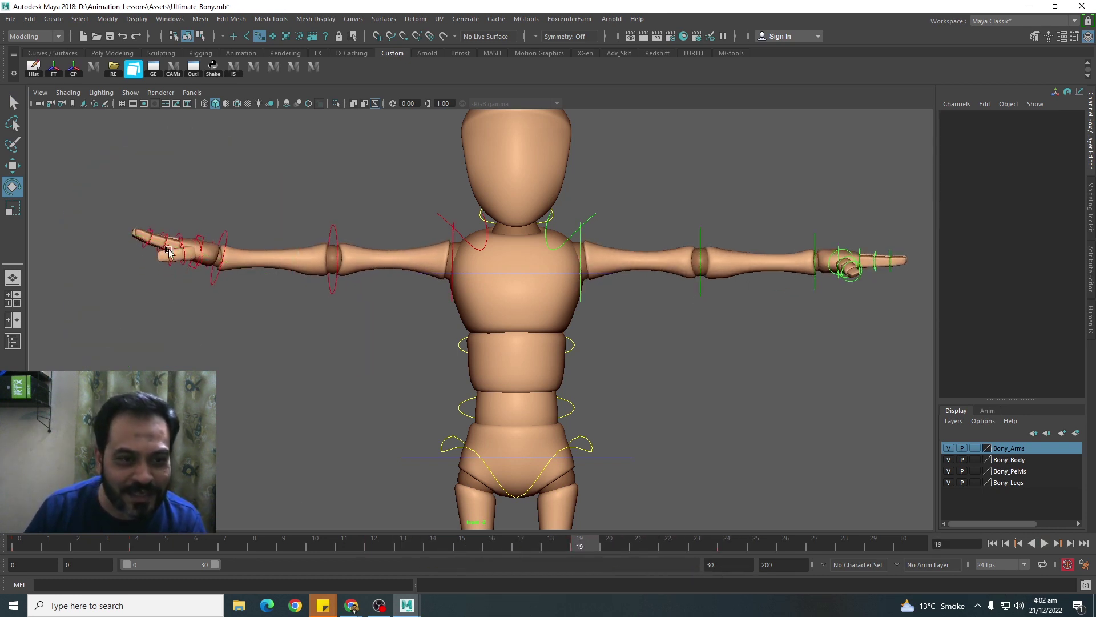
pyautogui.click(169, 241)
pyautogui.click(286, 166)
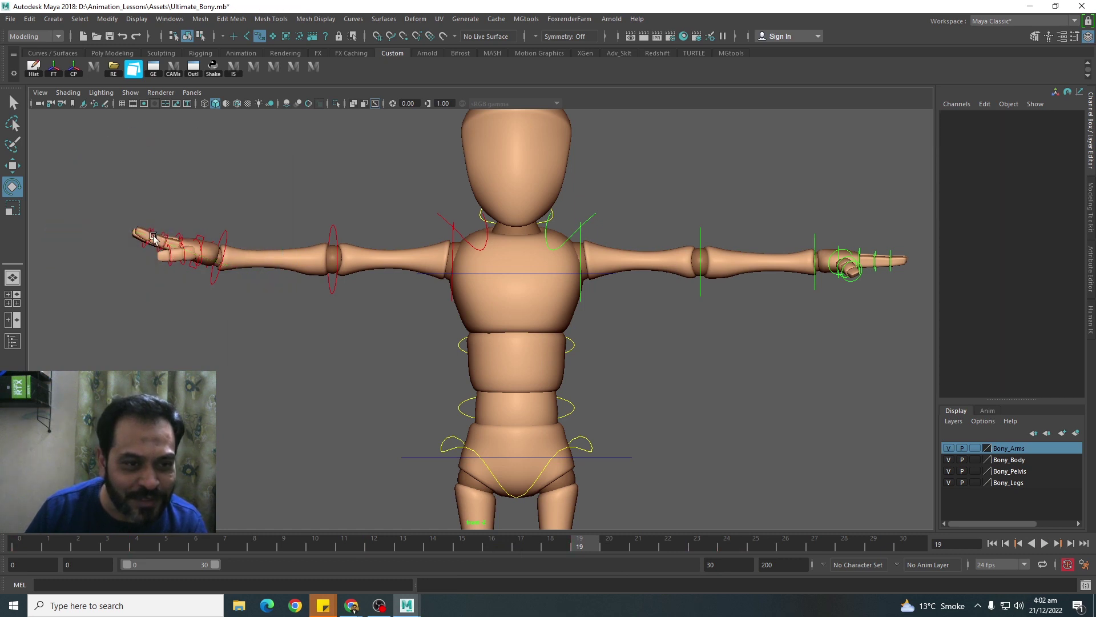
pyautogui.click(150, 237)
pyautogui.moveTo(140, 136); pyautogui.dragTo(149, 140)
pyautogui.click(302, 204)
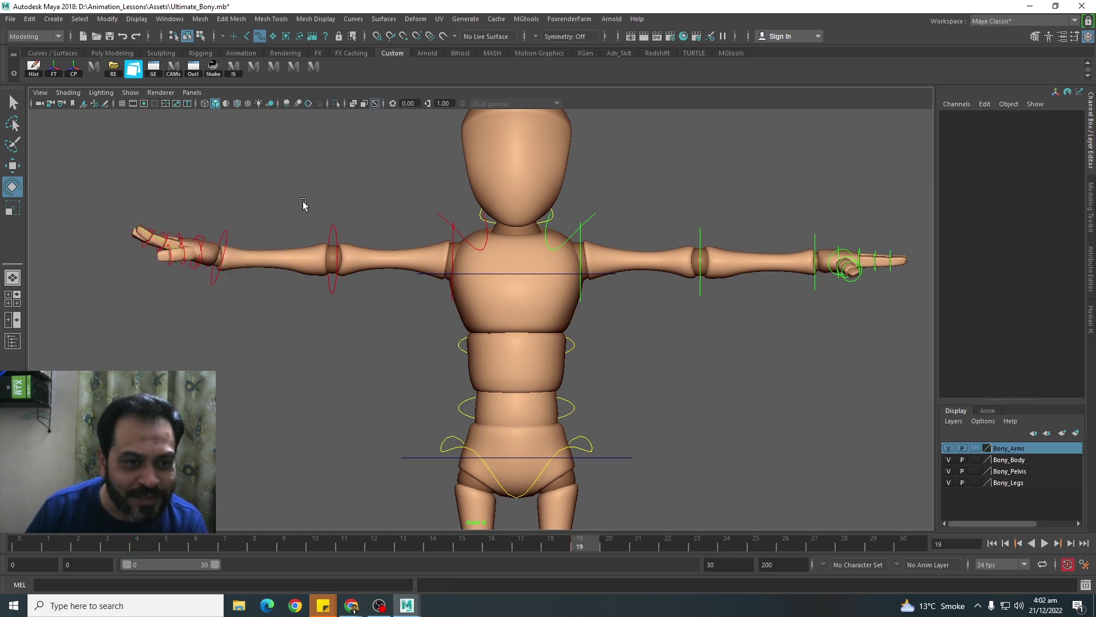
pyautogui.click(140, 250)
pyautogui.moveTo(46, 246); pyautogui.dragTo(47, 252)
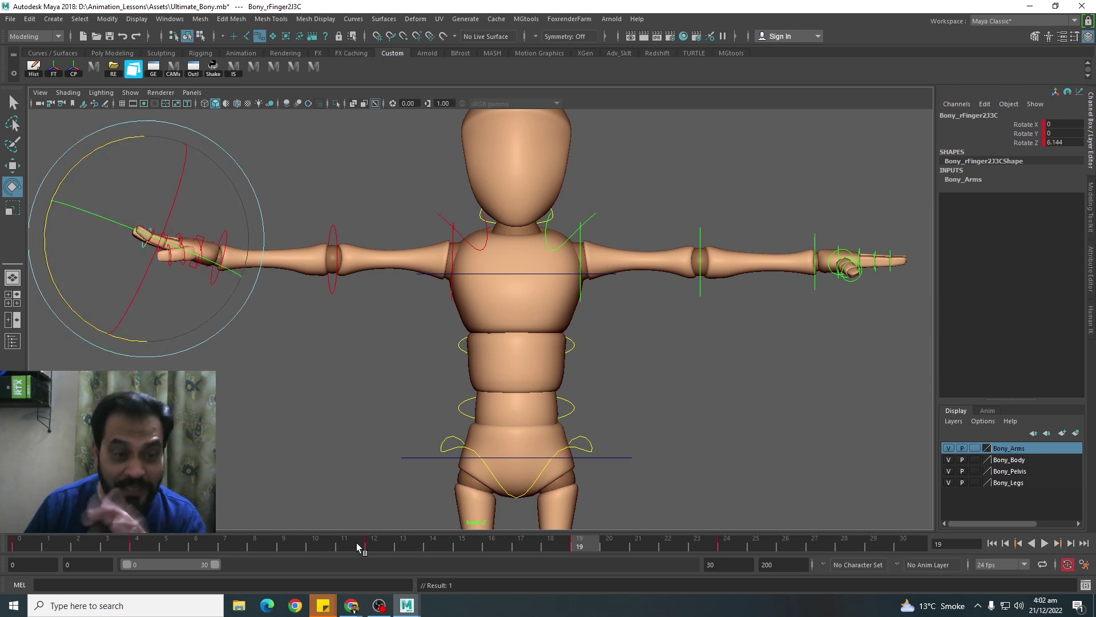
# Step: Play the animation from frame 0 to preview the finger curl
pyautogui.hotkey('alt', 'v')
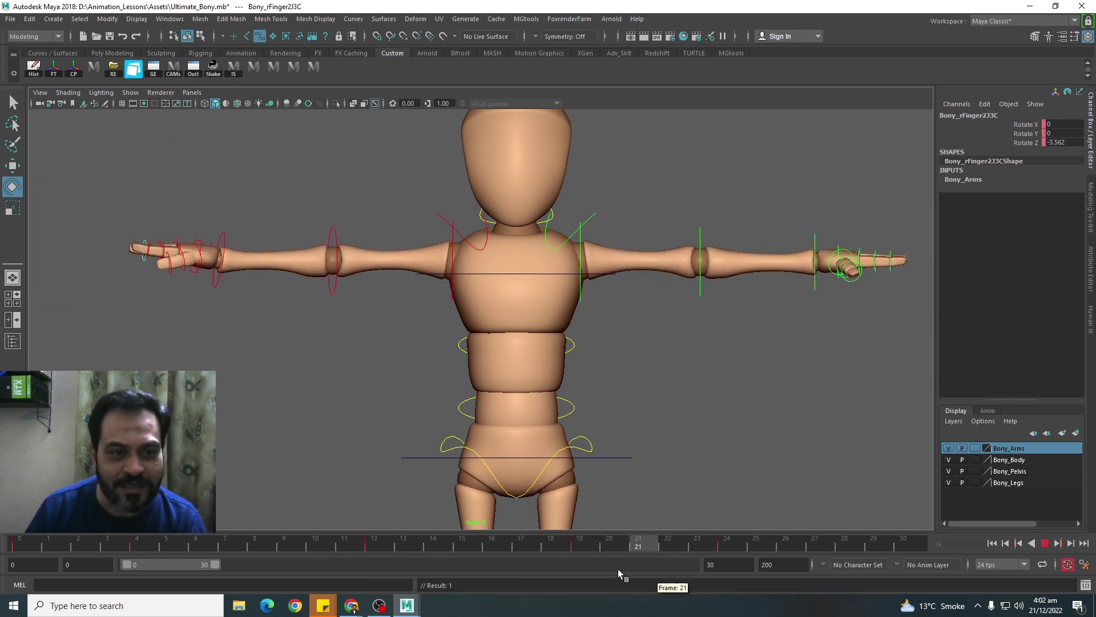
pyautogui.hotkey('alt', 'shift', 'v')
pyautogui.click(1045, 544)
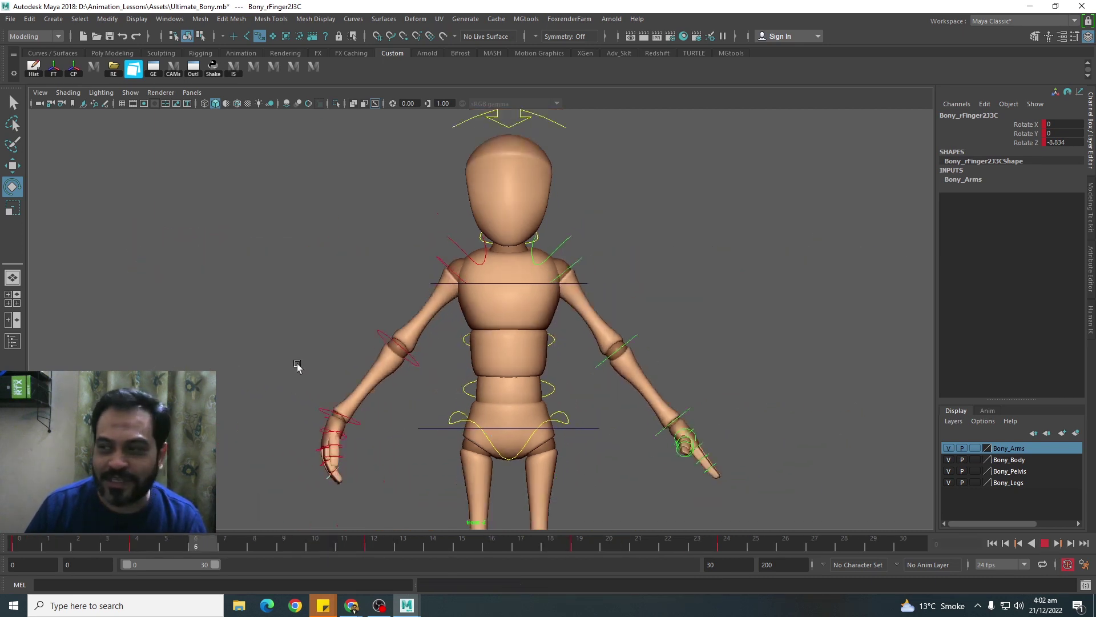
pyautogui.scroll(-2, 348, 394)
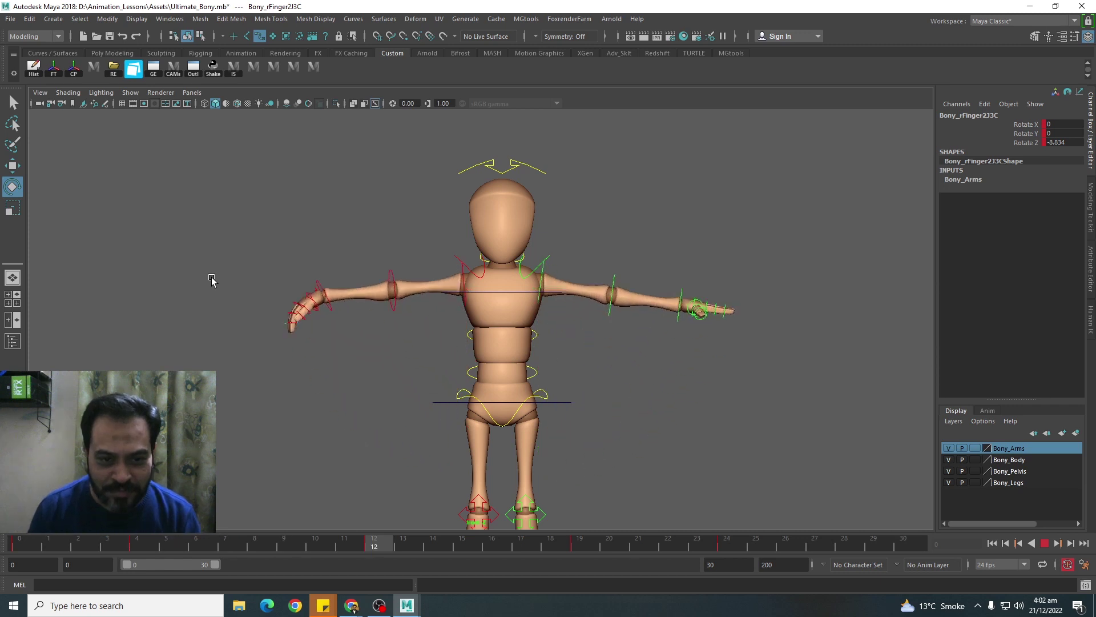
# Step: Hide the rig's curve controls in the view and switch to the perspective camera
pyautogui.press('q')
pyautogui.click(312, 296)
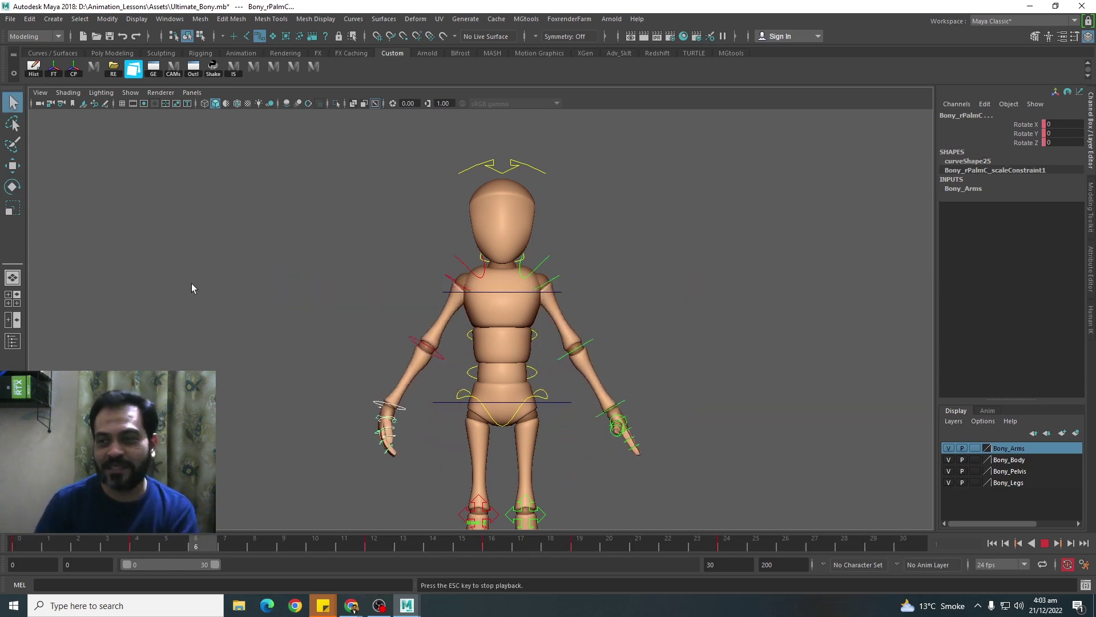
pyautogui.click(130, 91)
pyautogui.click(147, 168)
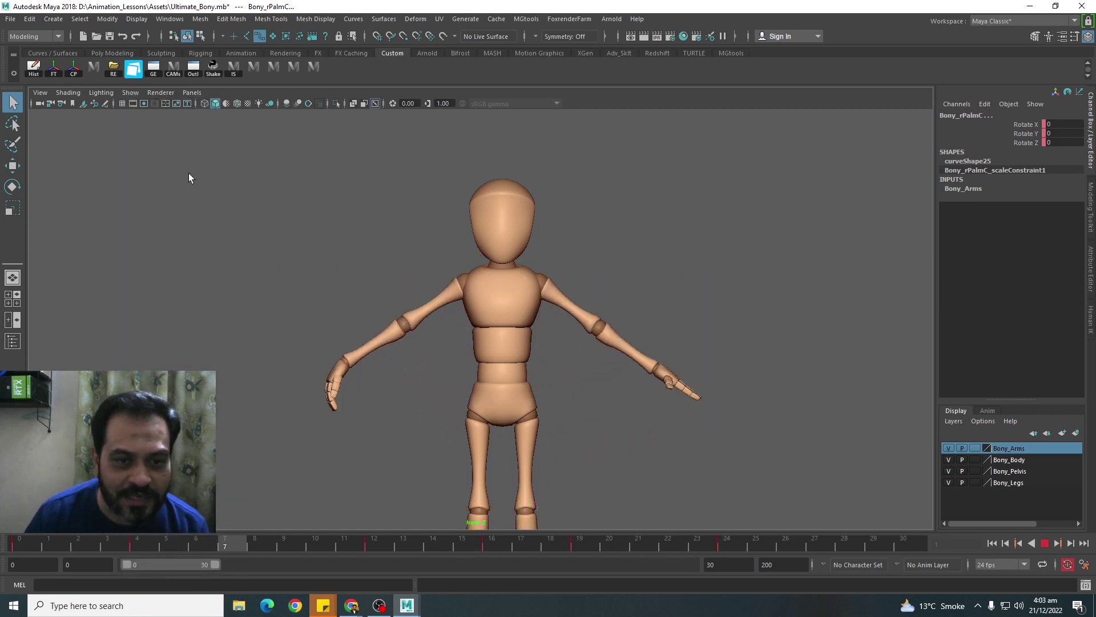
pyautogui.click(621, 389)
pyautogui.press('space')
pyautogui.hotkey('alt', 'v')
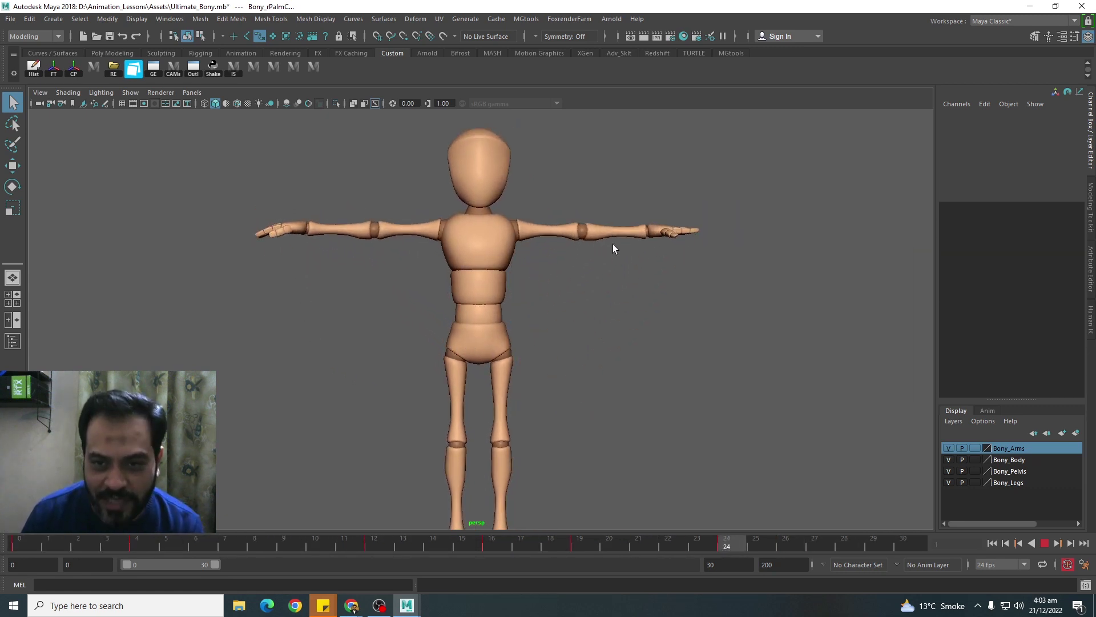
# Step: Frame the whole character in view and replay the arm animation from the start
pyautogui.scroll(3, 591, 253)
pyautogui.keyDown('alt'); pyautogui.moveTo(591, 252); pyautogui.dragTo(502, 494, button='middle'); pyautogui.keyUp('alt')
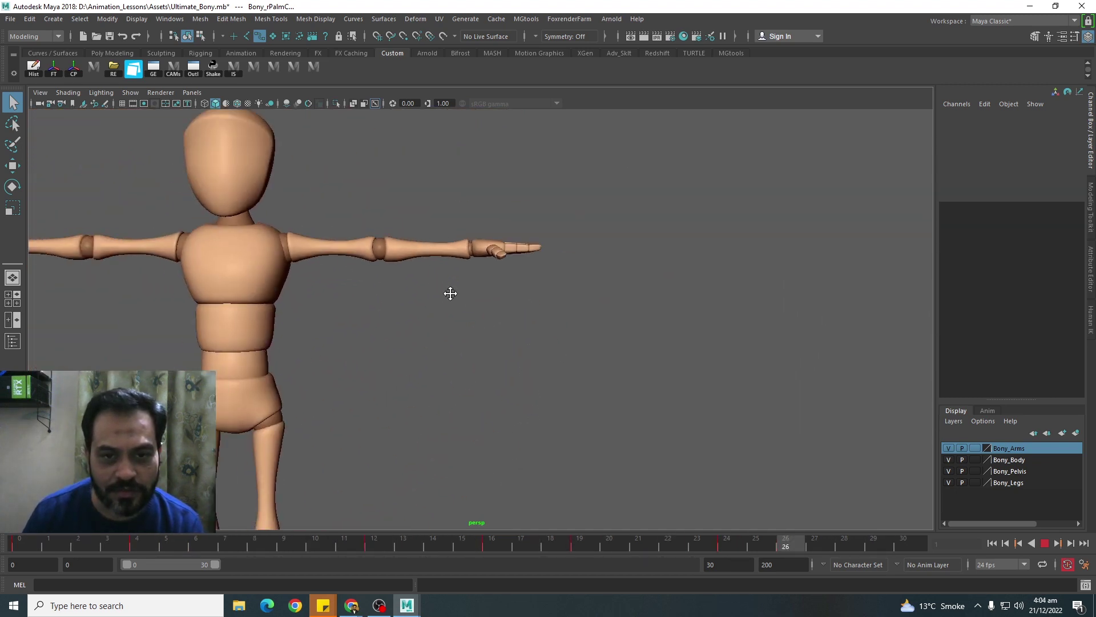
pyautogui.keyDown('alt'); pyautogui.moveTo(567, 352); pyautogui.dragTo(480, 335, button='middle'); pyautogui.keyUp('alt')
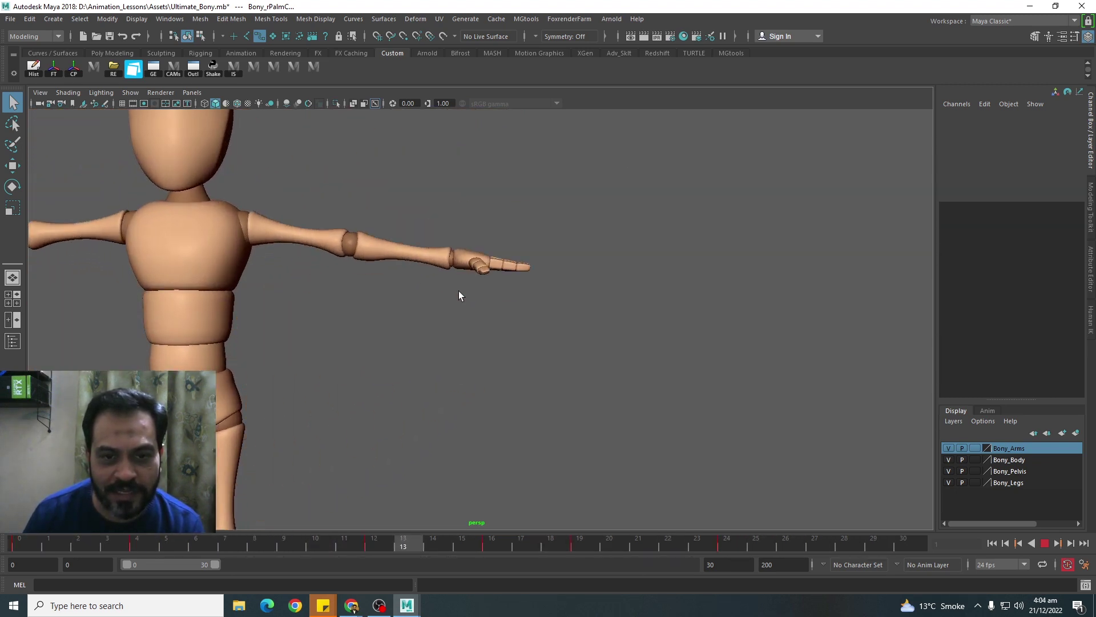
pyautogui.moveTo(644, 310)
pyautogui.keyDown('alt'); pyautogui.mouseDown(button='middle')
pyautogui.moveTo(551, 325)
pyautogui.moveTo(710, 348)
pyautogui.mouseUp(button='middle'); pyautogui.keyUp('alt')
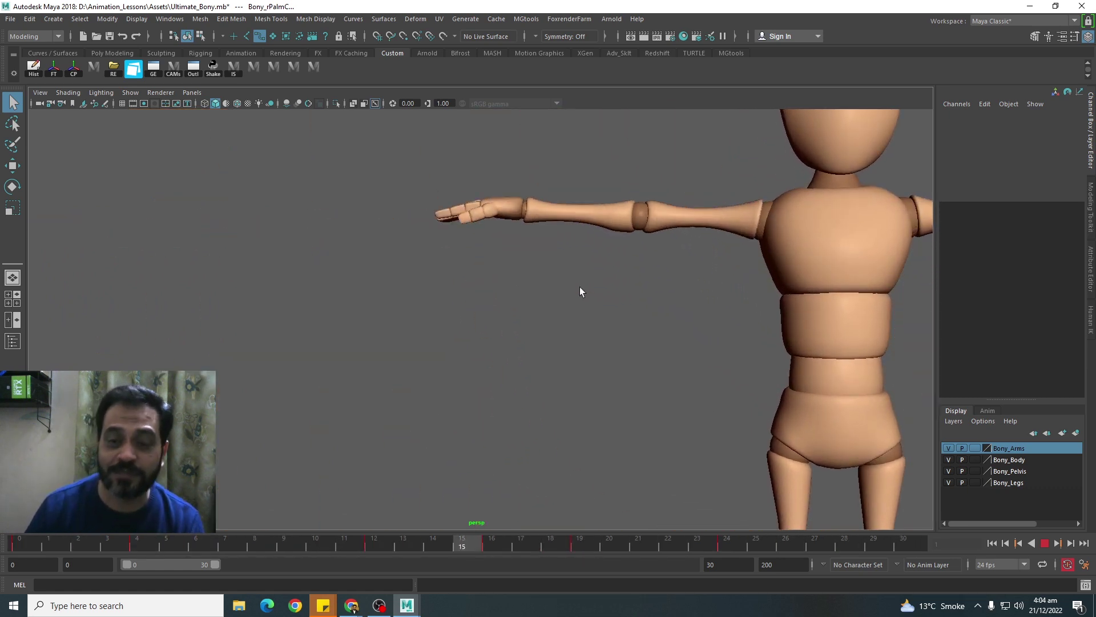
pyautogui.moveTo(598, 344)
pyautogui.keyDown('alt'); pyautogui.mouseDown(button='right')
pyautogui.moveTo(362, 325)
pyautogui.moveTo(550, 349)
pyautogui.mouseUp(button='right'); pyautogui.keyUp('alt')
pyautogui.keyDown('alt'); pyautogui.moveTo(549, 348); pyautogui.dragTo(494, 277); pyautogui.keyUp('alt')
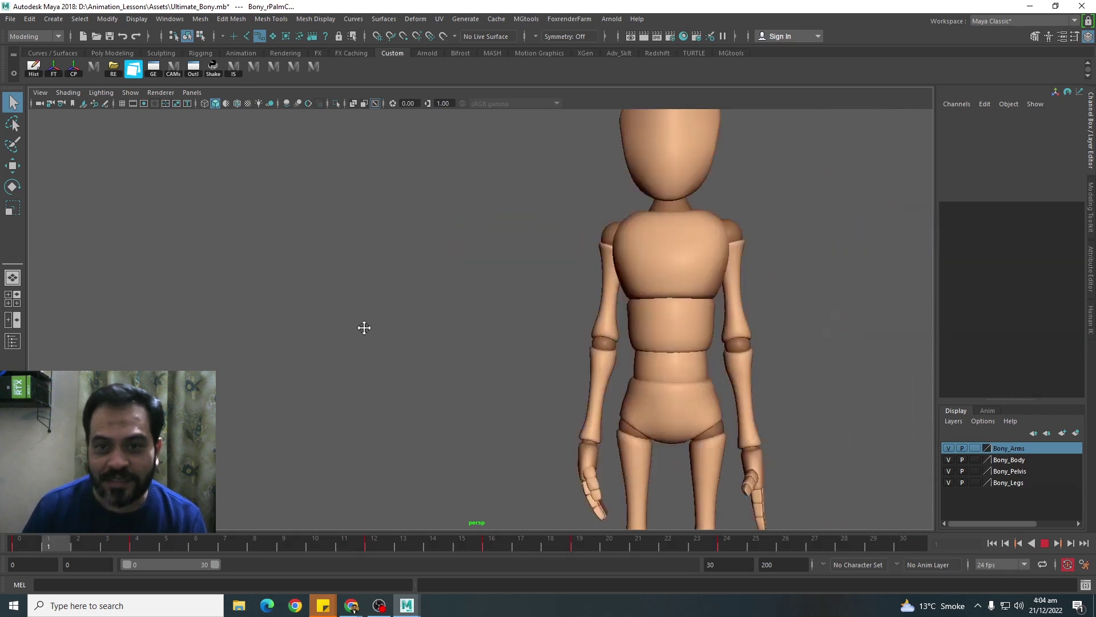
pyautogui.keyDown('alt'); pyautogui.moveTo(494, 277); pyautogui.dragTo(462, 255, button='right'); pyautogui.keyUp('alt')
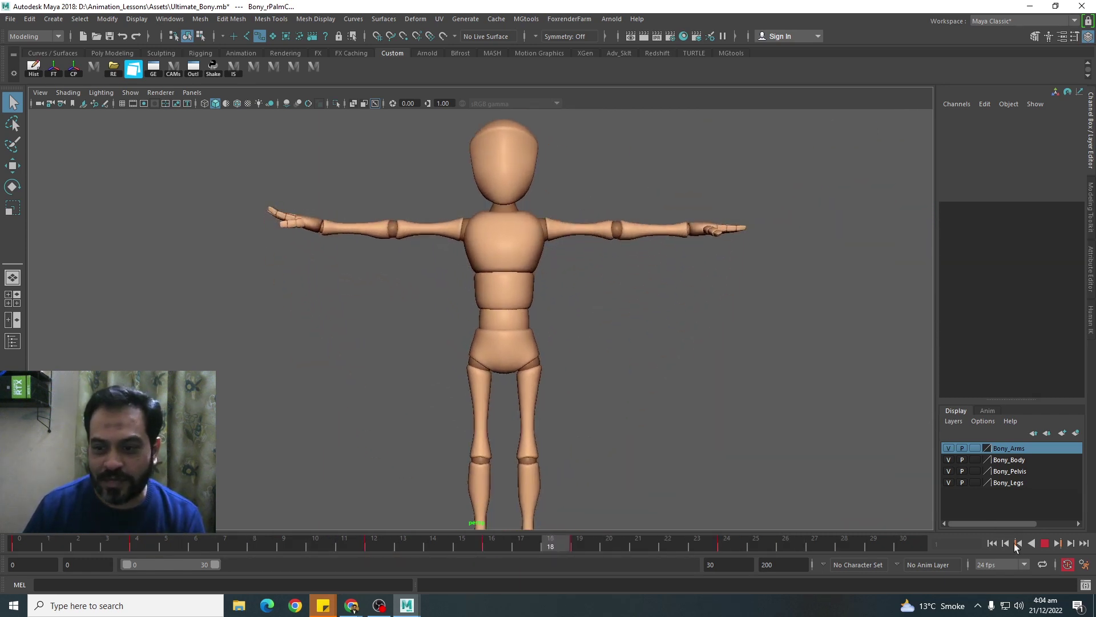
pyautogui.press('Escape')
pyautogui.hotkey('alt', 'v')
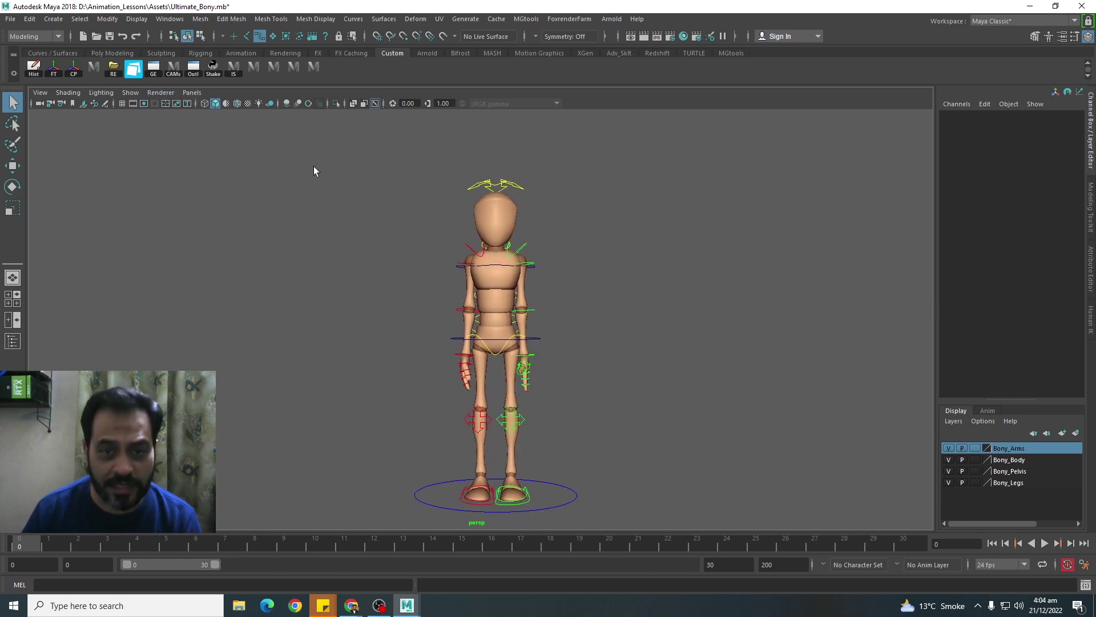
# Step: Review the arm animation, then hide the Bony_Arms layer
pyautogui.moveTo(314, 166); pyautogui.dragTo(754, 520)
pyautogui.click(727, 542)
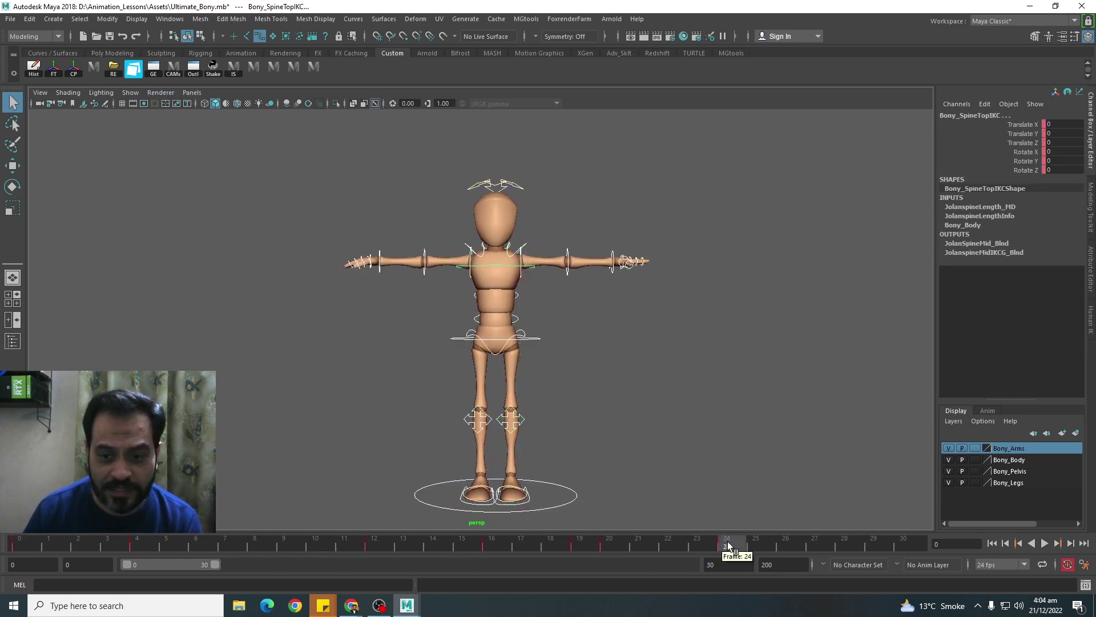
pyautogui.keyDown('shift'); pyautogui.moveTo(514, 542); pyautogui.dragTo(783, 542); pyautogui.keyUp('shift')
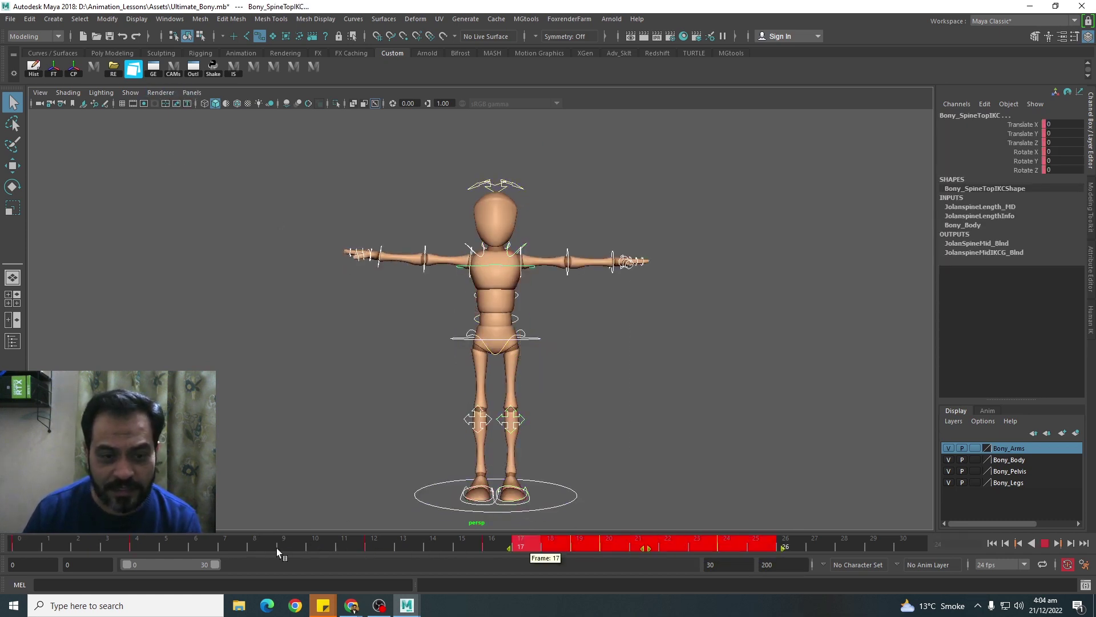
pyautogui.click(949, 448)
pyautogui.scroll(-3, 502, 289)
pyautogui.moveTo(501, 289)
pyautogui.keyDown('alt'); pyautogui.mouseDown()
pyautogui.moveTo(568, 325)
pyautogui.moveTo(557, 283)
pyautogui.moveTo(497, 325)
pyautogui.mouseUp(); pyautogui.keyUp('alt')
pyautogui.scroll(2, 606, 367)
pyautogui.click(642, 322)
# Step: At frame 16, rotate Bony_ROOTC to tilt the whole body forward
pyautogui.click(498, 324)
pyautogui.scroll(-3, 498, 324)
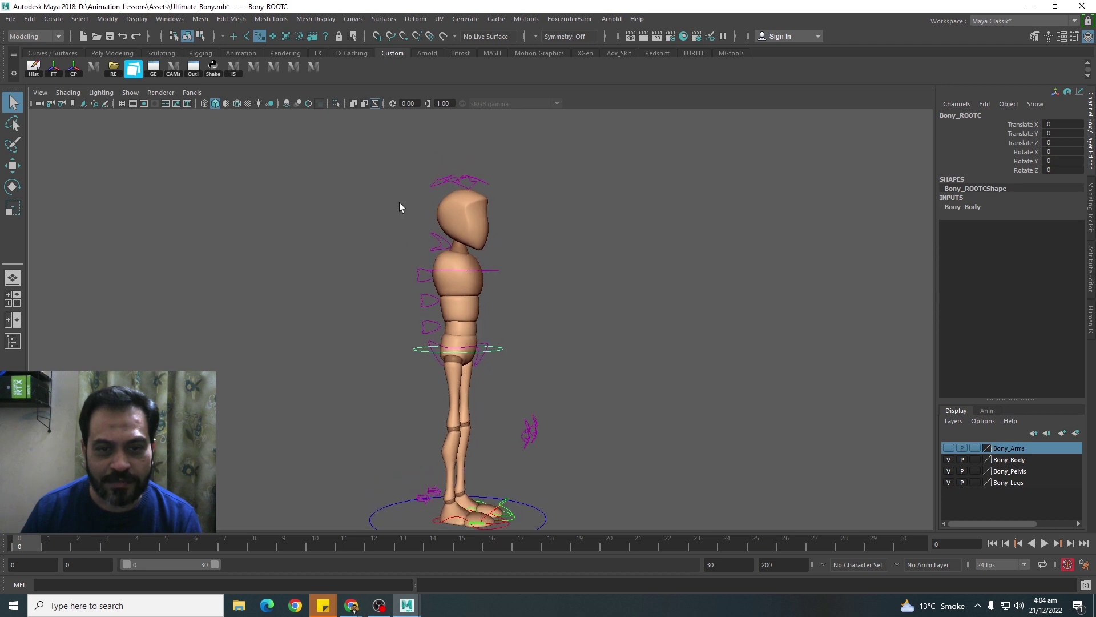
pyautogui.moveTo(543, 369); pyautogui.dragTo(502, 423)
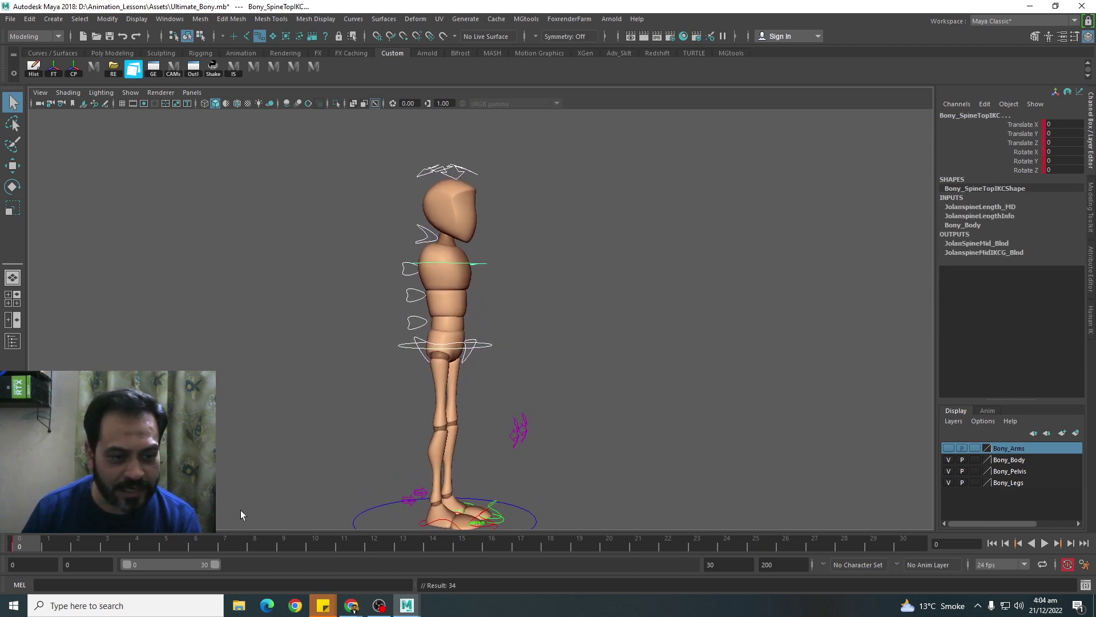
pyautogui.scroll(2, 348, 417)
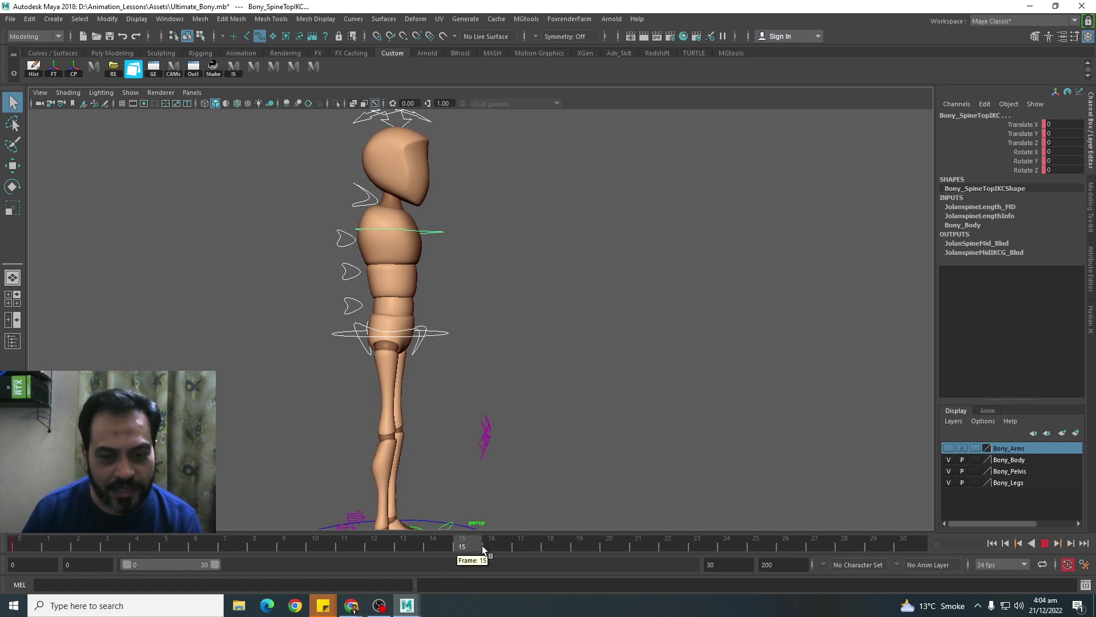
pyautogui.moveTo(482, 546); pyautogui.dragTo(502, 546)
pyautogui.click(542, 396)
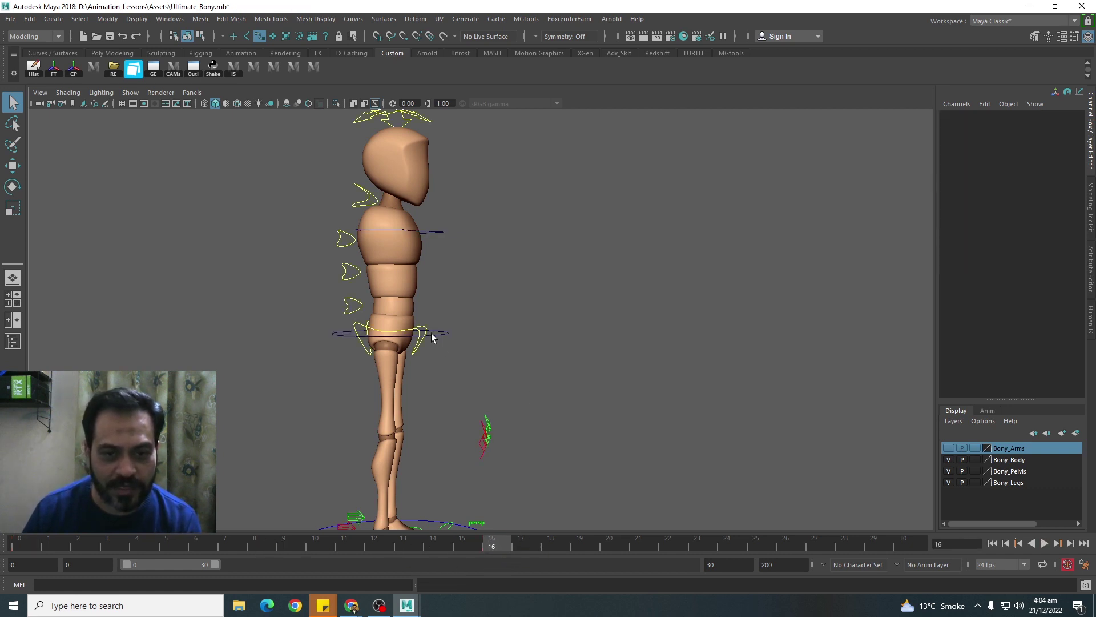
pyautogui.click(434, 334)
pyautogui.press('e')
pyautogui.moveTo(463, 279); pyautogui.dragTo(477, 363)
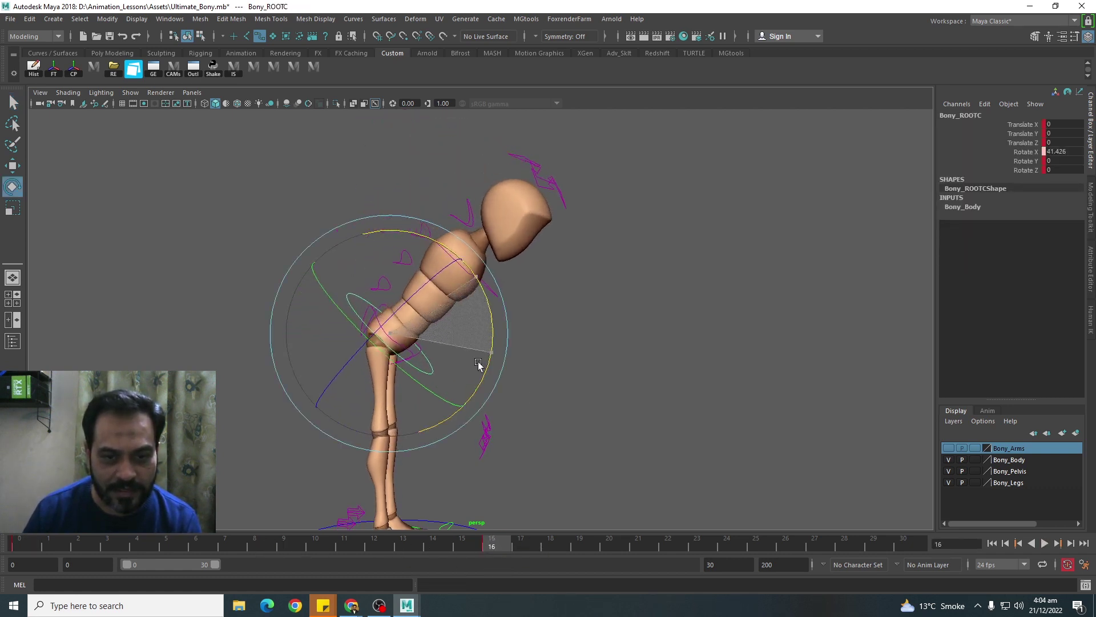
pyautogui.press('w')
# Step: Curl the upper spine, head and lower spine further forward, then play back from frame 0
pyautogui.click(417, 290)
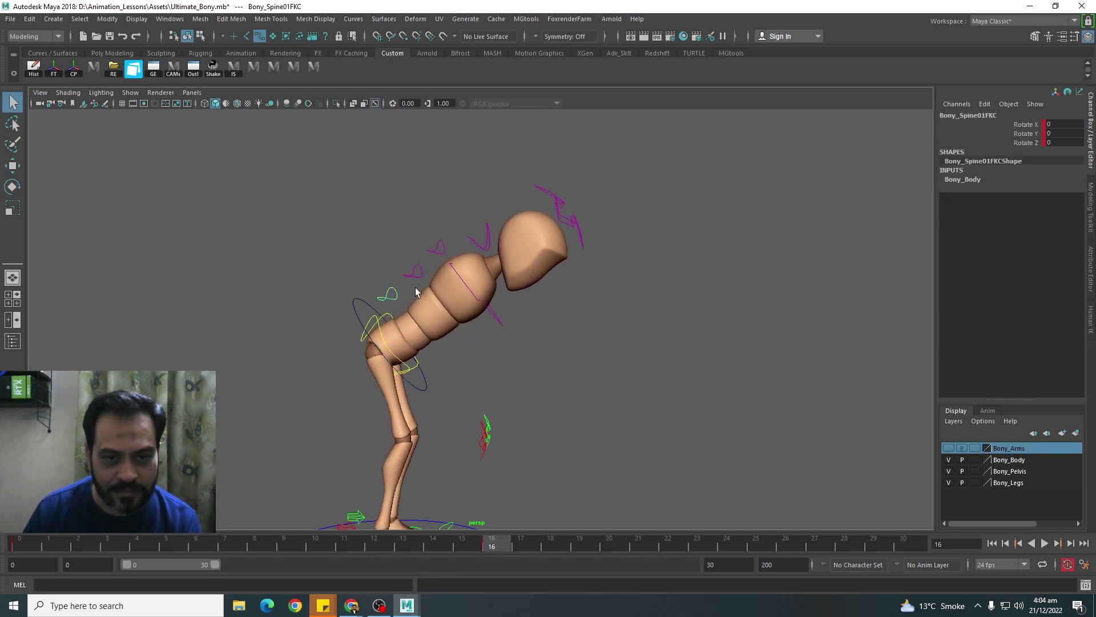
pyautogui.press('e')
pyautogui.moveTo(505, 231); pyautogui.dragTo(524, 268)
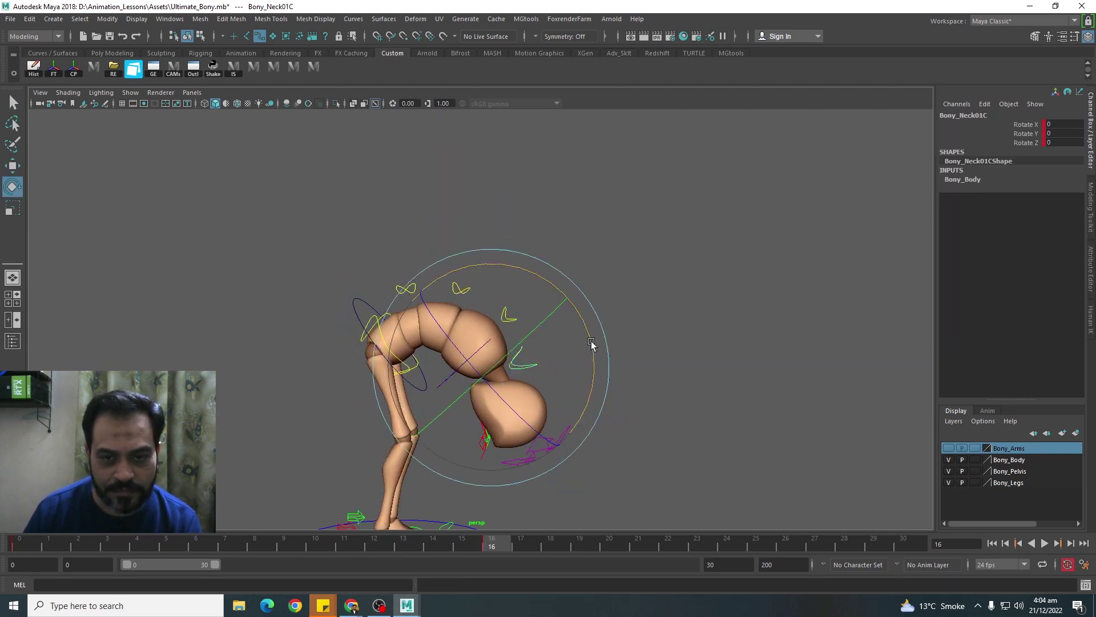
pyautogui.click(565, 442)
pyautogui.moveTo(599, 374); pyautogui.dragTo(603, 395)
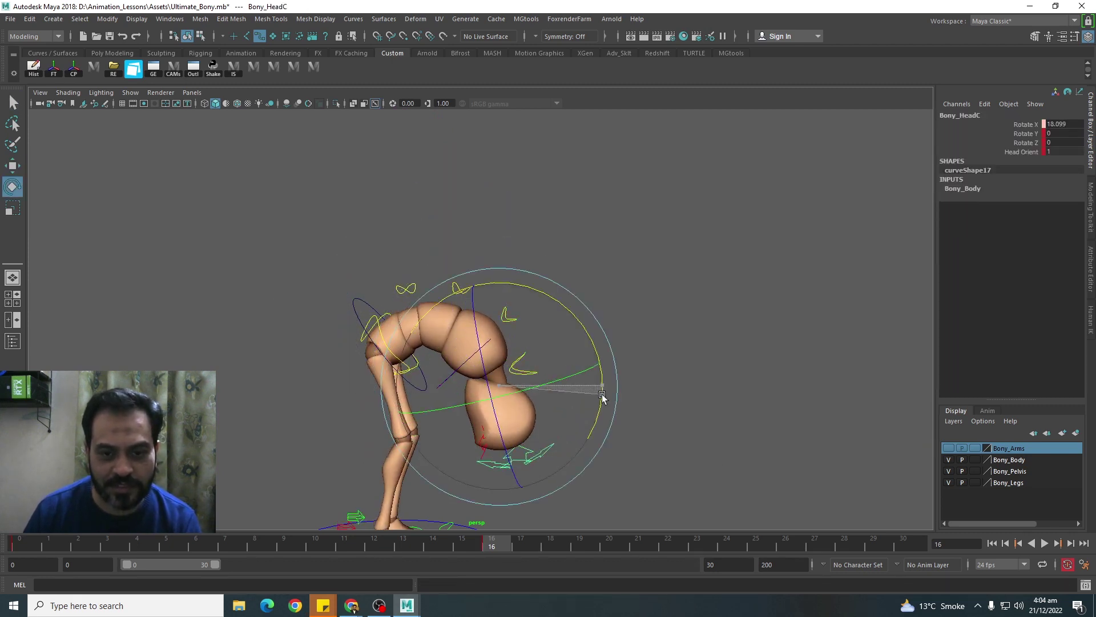
pyautogui.click(404, 289)
pyautogui.moveTo(491, 260); pyautogui.dragTo(505, 292)
pyautogui.click(599, 315)
pyautogui.moveTo(109, 547); pyautogui.dragTo(11, 548)
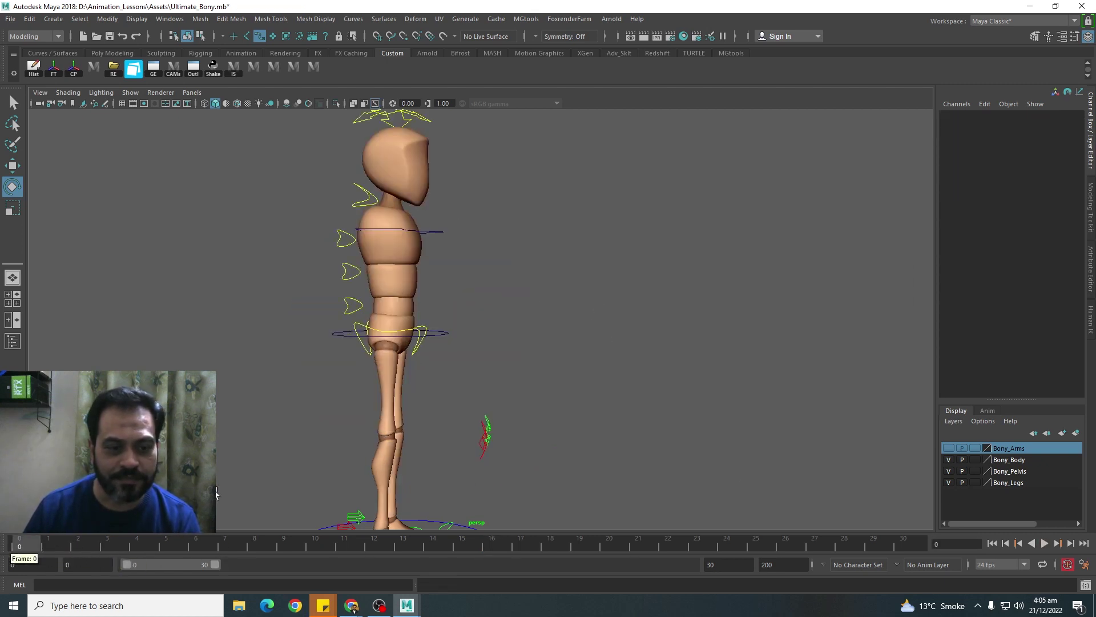
pyautogui.click(1045, 543)
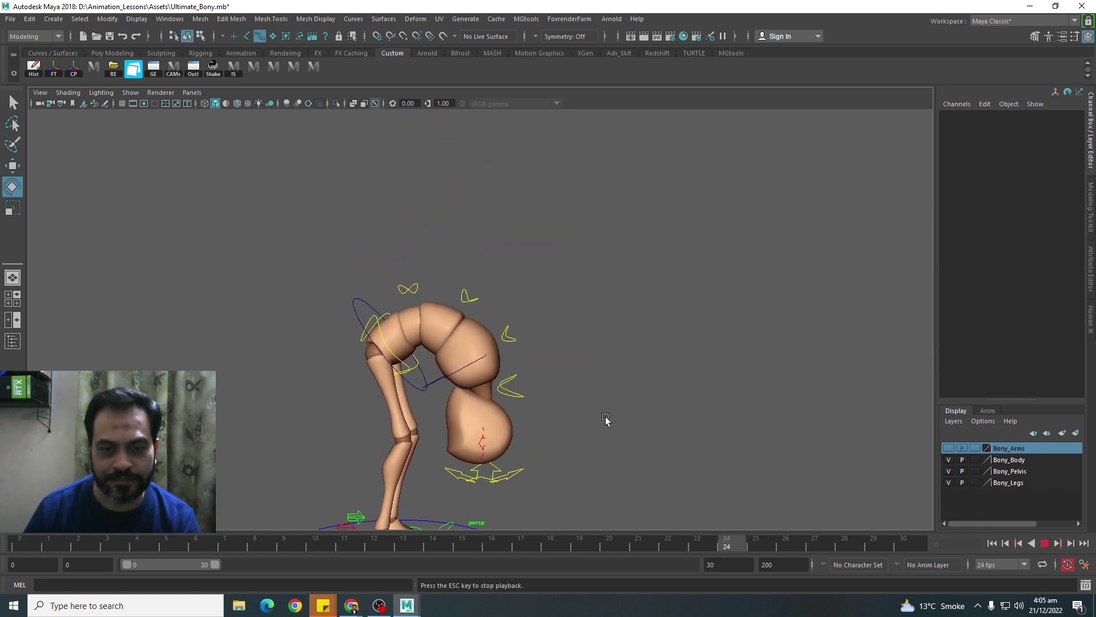
# Step: Switch to the side view and play through the bend to inspect the pose
pyautogui.press('space')
pyautogui.moveTo(601, 341); pyautogui.dragTo(643, 343)
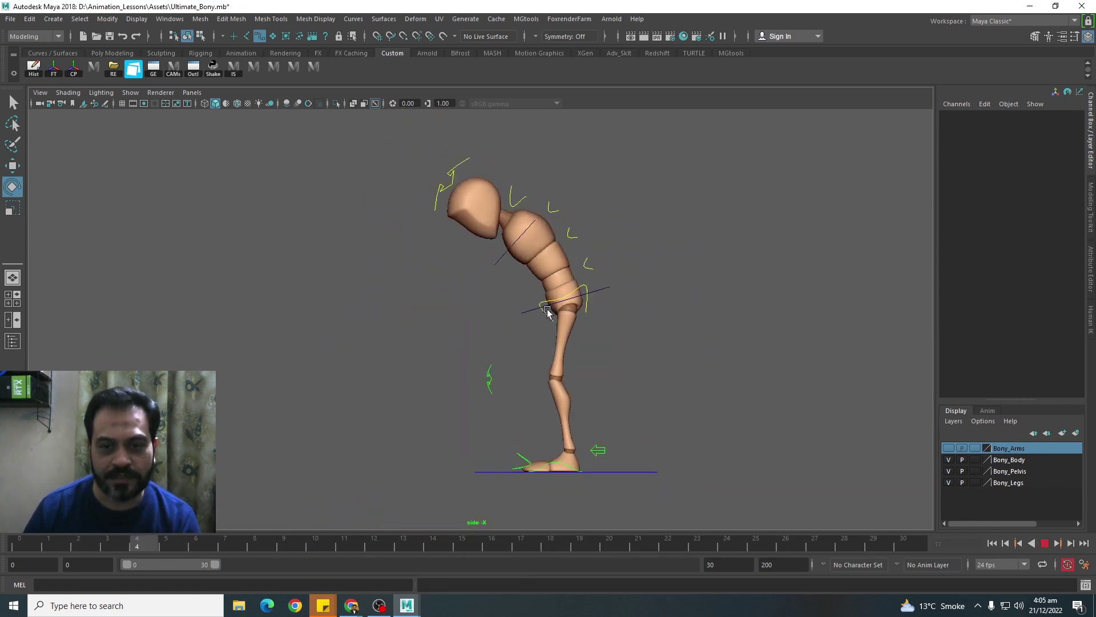
pyautogui.keyDown('alt'); pyautogui.moveTo(643, 399); pyautogui.dragTo(607, 445, button='middle'); pyautogui.keyUp('alt')
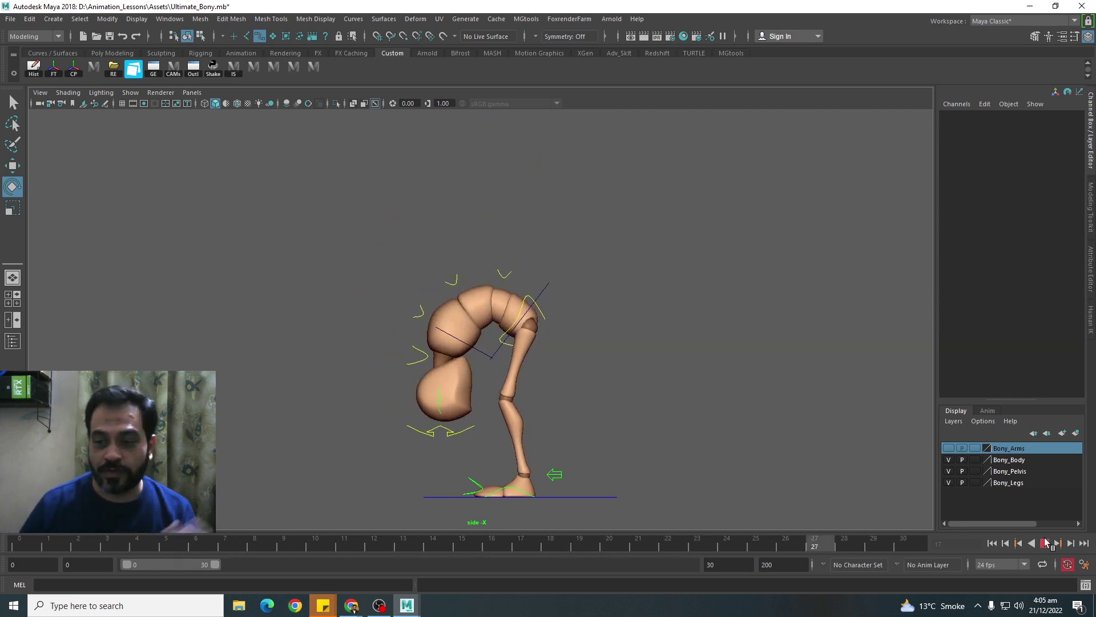
pyautogui.click(1044, 542)
pyautogui.click(27, 545)
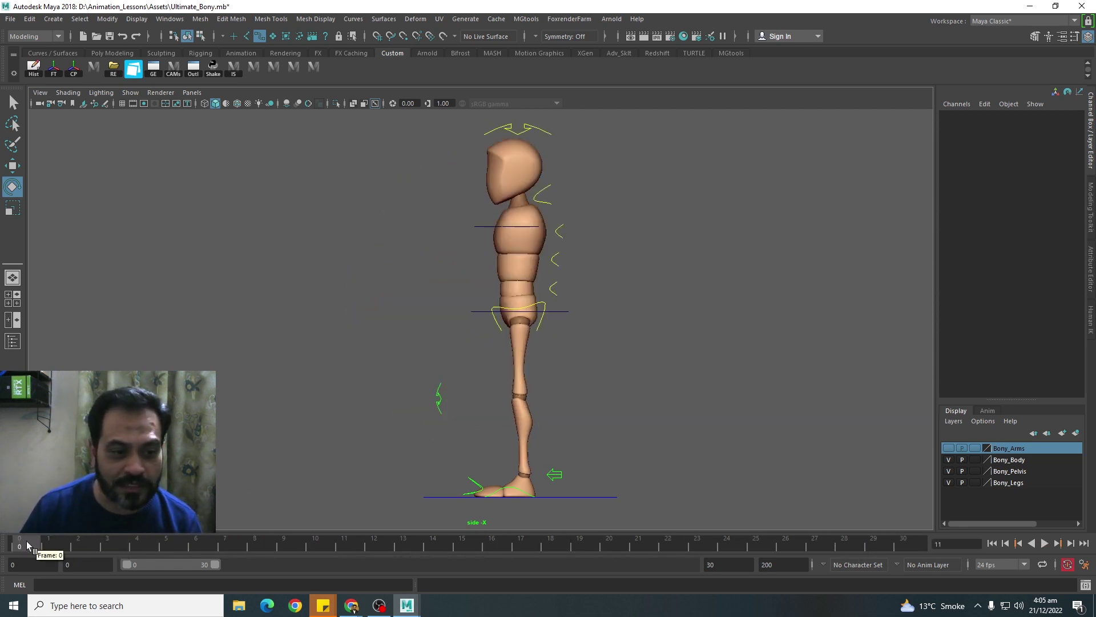
pyautogui.moveTo(41, 547); pyautogui.dragTo(107, 557)
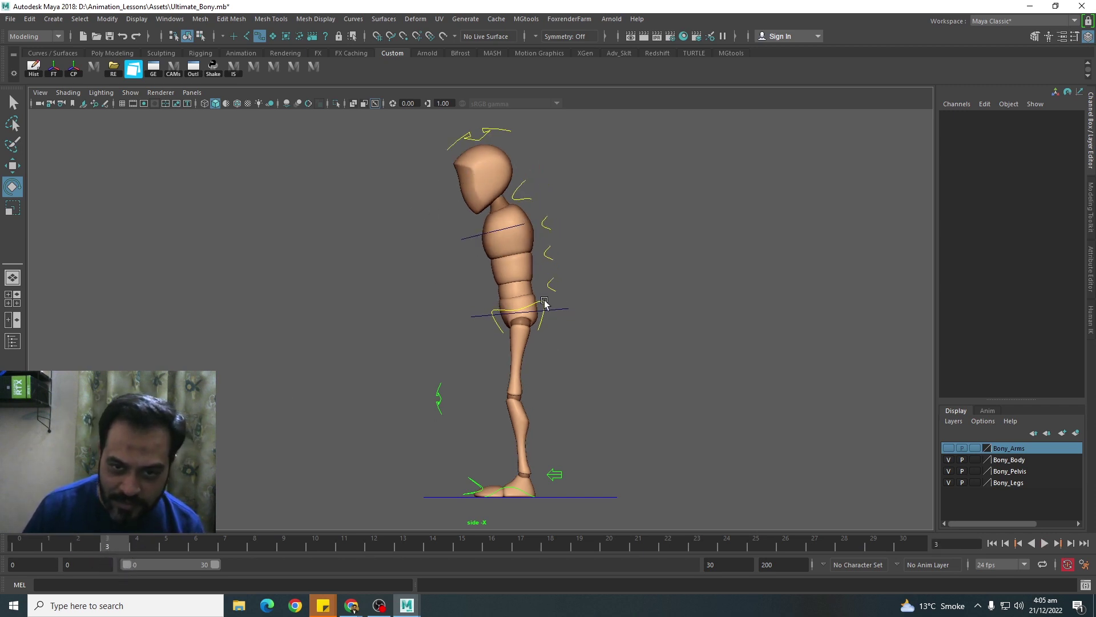
pyautogui.hotkey('alt', 'v')
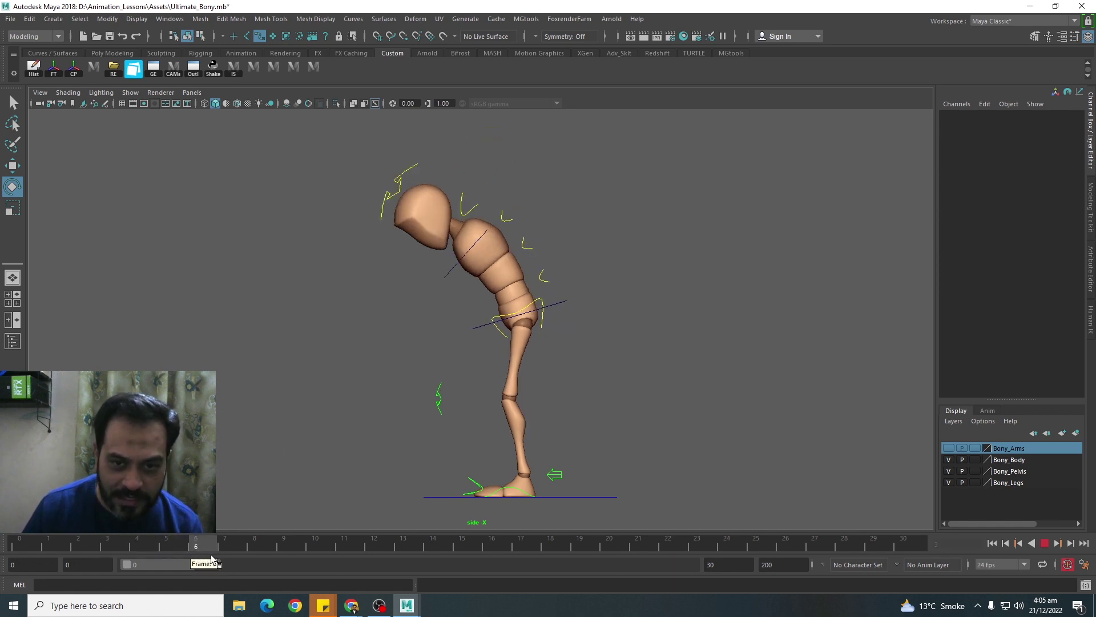
pyautogui.moveTo(334, 545); pyautogui.dragTo(334, 563)
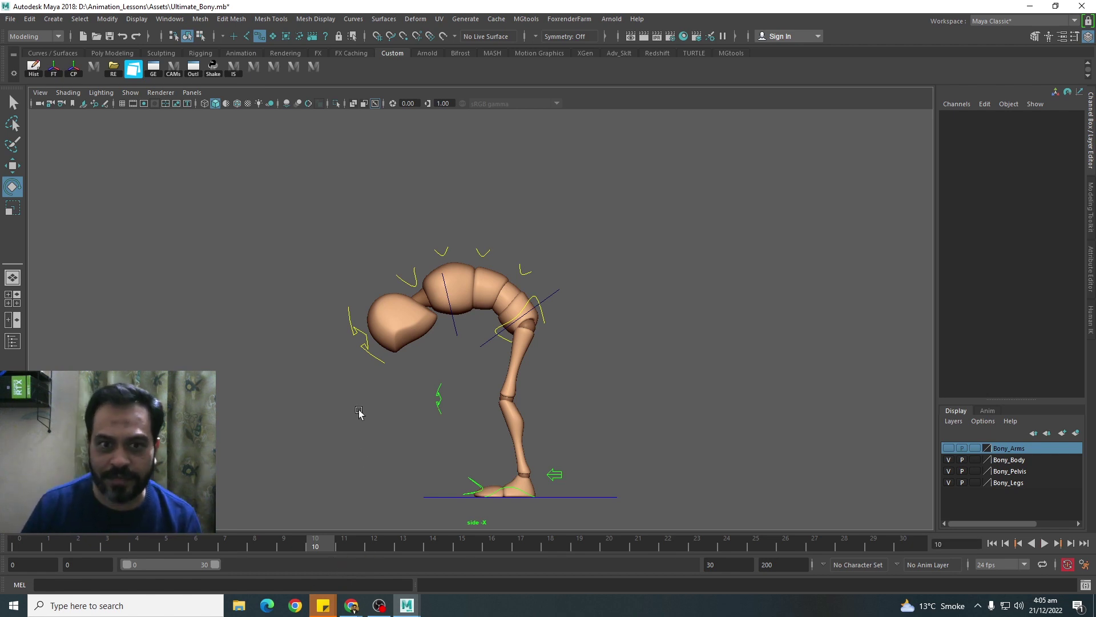
# Step: Shift the neck control's keys from frames 0–16 two frames later
pyautogui.click(365, 351)
pyautogui.press('q')
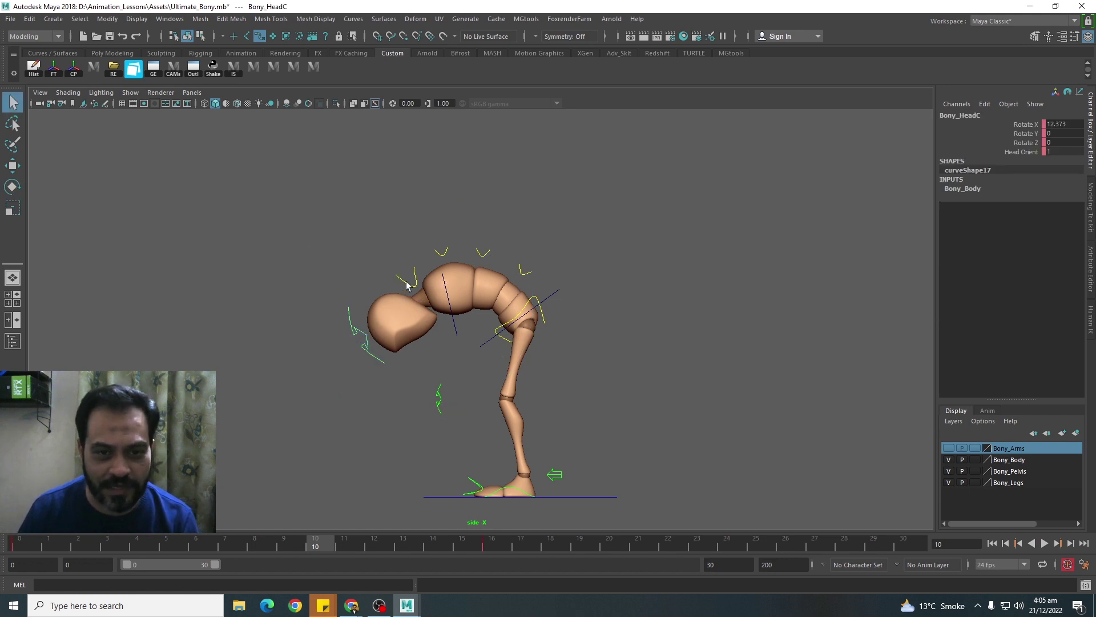
pyautogui.click(408, 285)
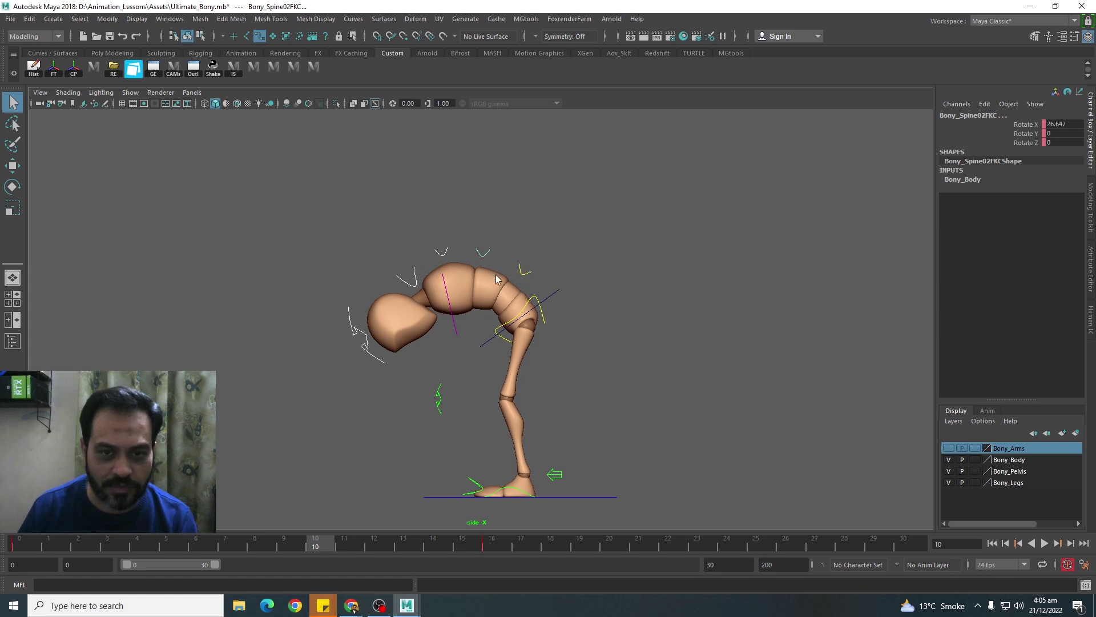
pyautogui.click(19, 545)
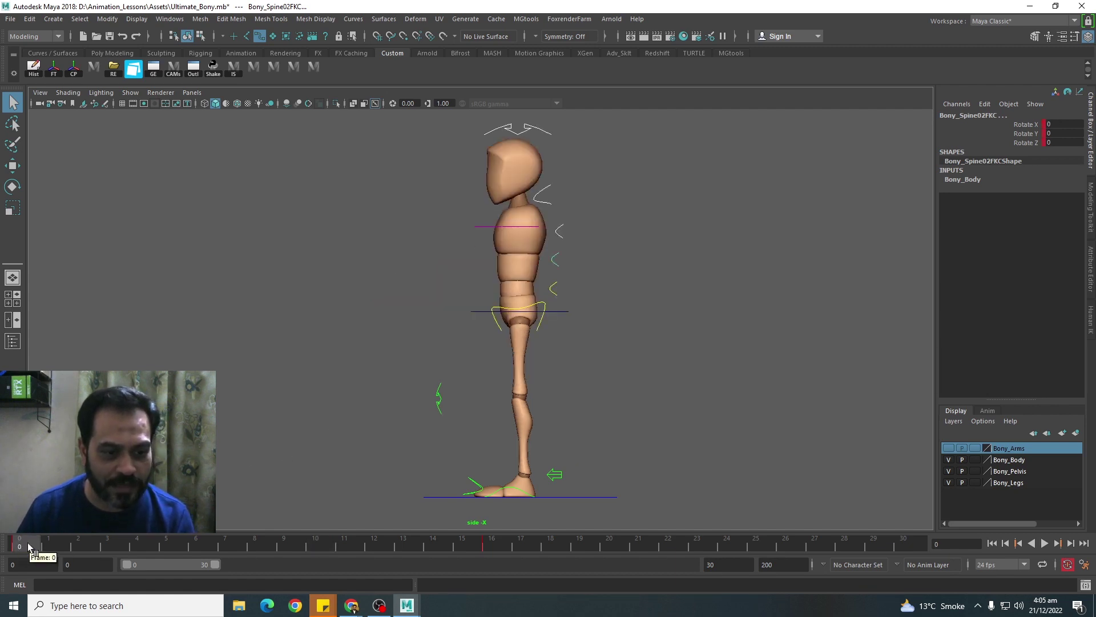
pyautogui.keyDown('shift'); pyautogui.moveTo(29, 546); pyautogui.dragTo(491, 547); pyautogui.keyUp('shift')
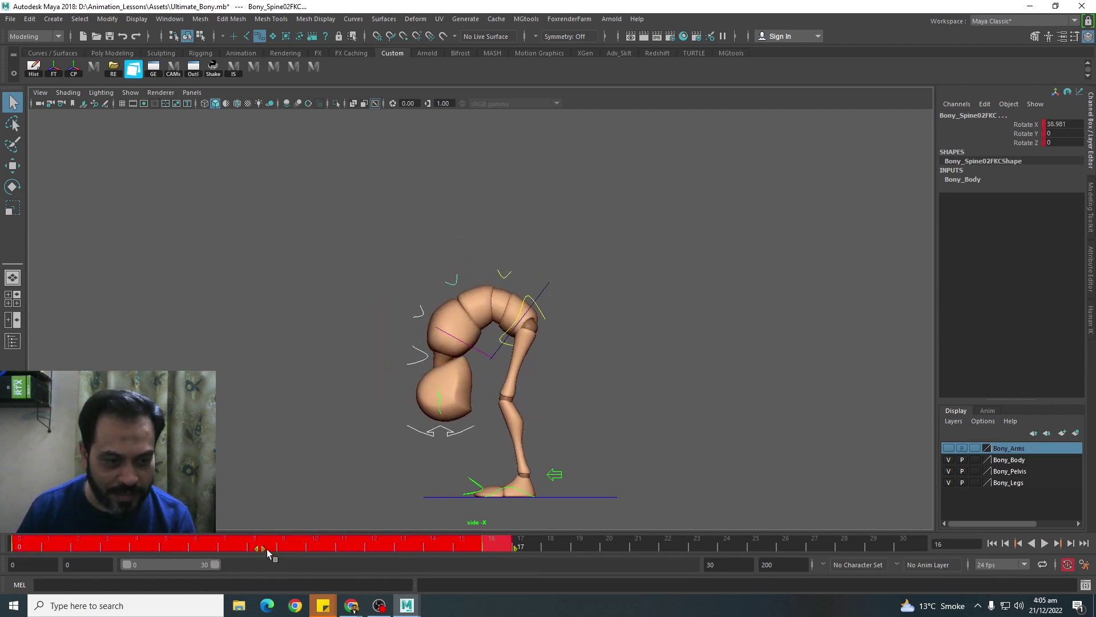
pyautogui.moveTo(267, 552); pyautogui.dragTo(311, 551)
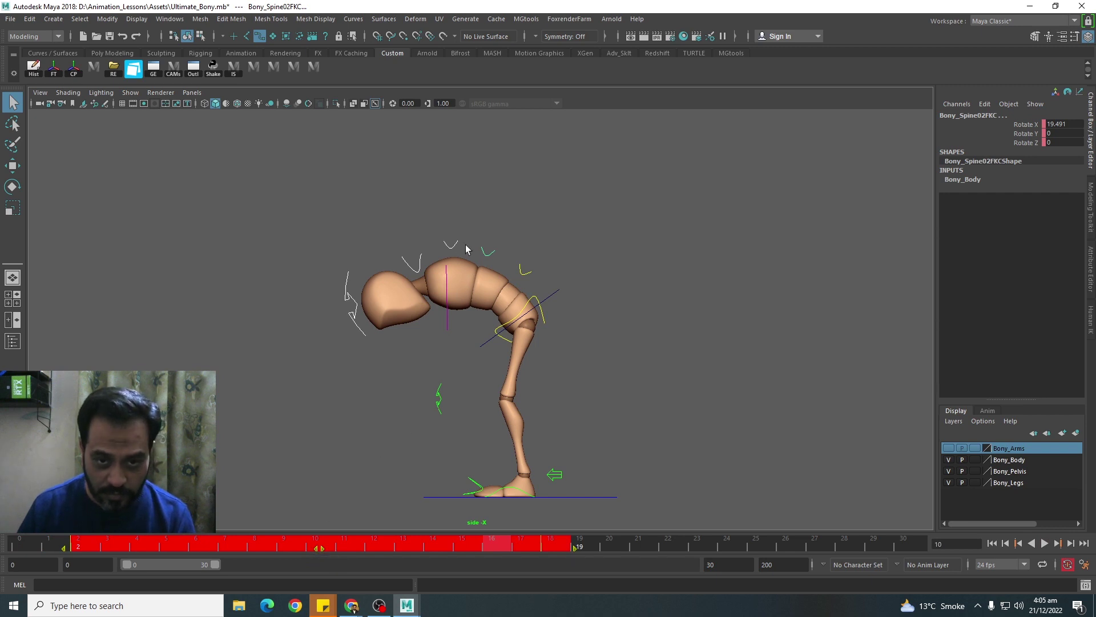
# Step: Delay the head control's keys from frames 2–19 by two frames and play back
pyautogui.click(436, 260)
pyautogui.click(347, 279)
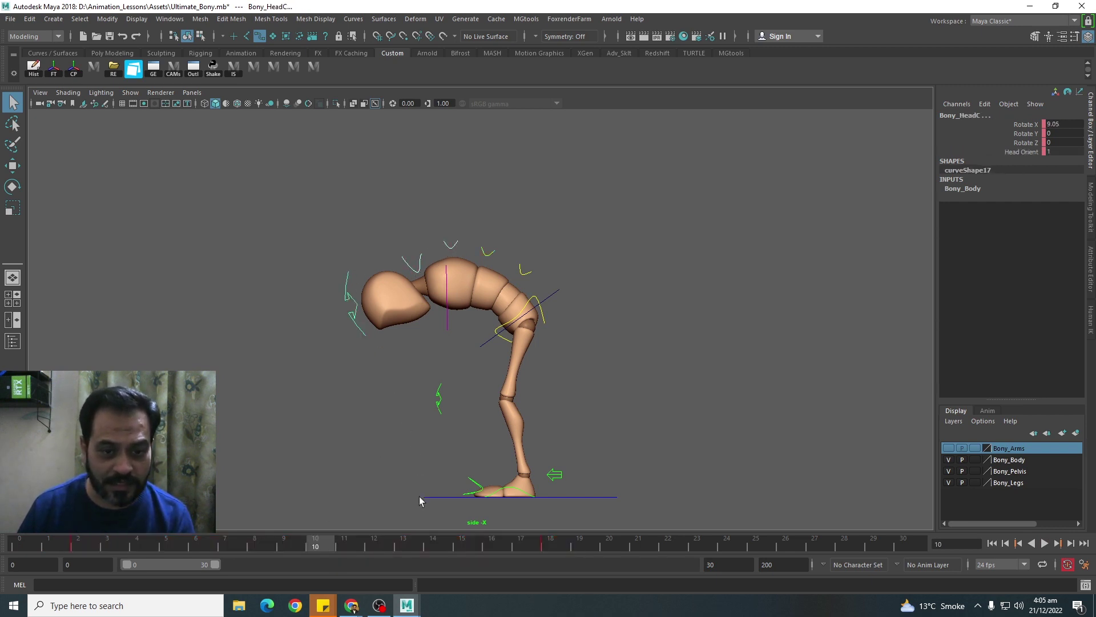
pyautogui.keyDown('shift'); pyautogui.moveTo(77, 545); pyautogui.dragTo(557, 548); pyautogui.keyUp('shift')
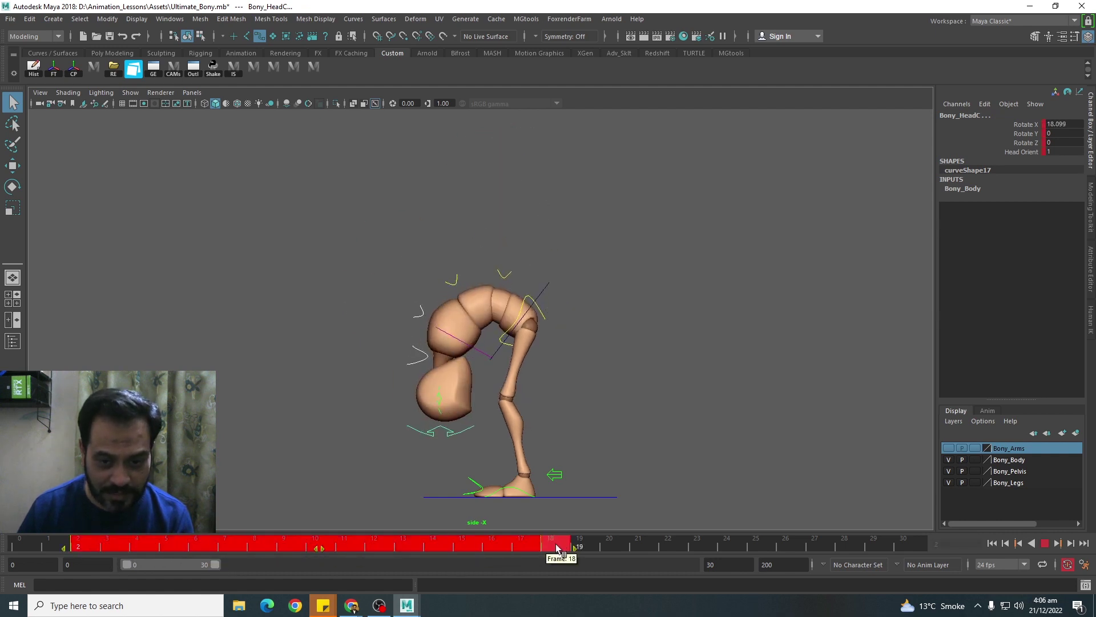
pyautogui.moveTo(322, 551); pyautogui.dragTo(371, 553)
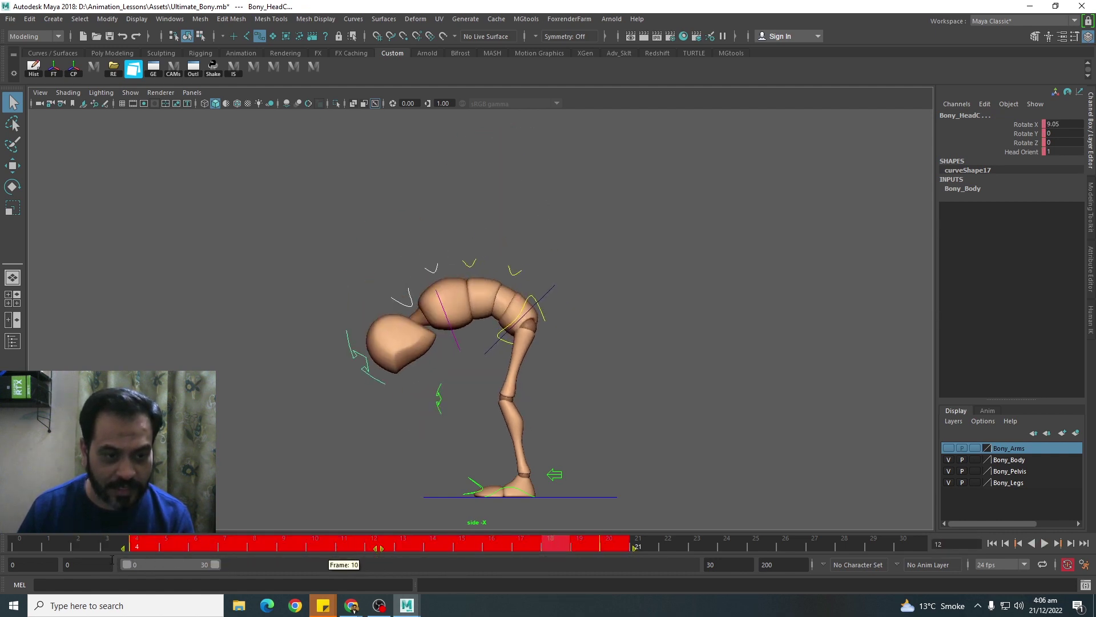
pyautogui.click(74, 547)
pyautogui.hotkey('alt', 'v')
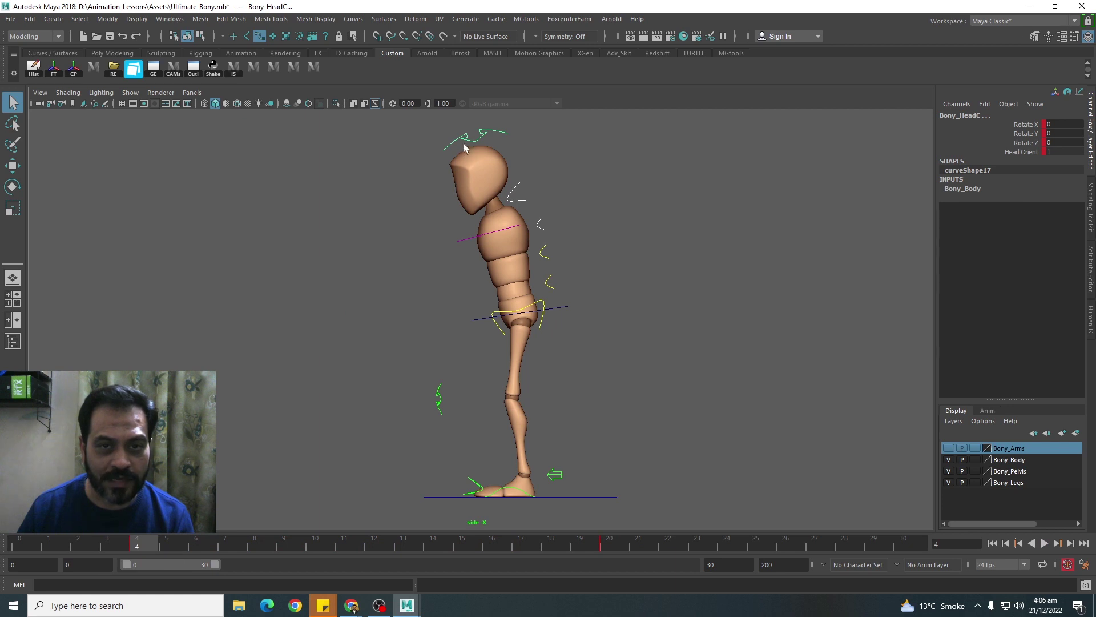
# Step: Shift the selected keys up to frame 20 one frame later and review the timing
pyautogui.keyDown('shift'); pyautogui.moveTo(153, 545); pyautogui.dragTo(609, 533); pyautogui.keyUp('shift')
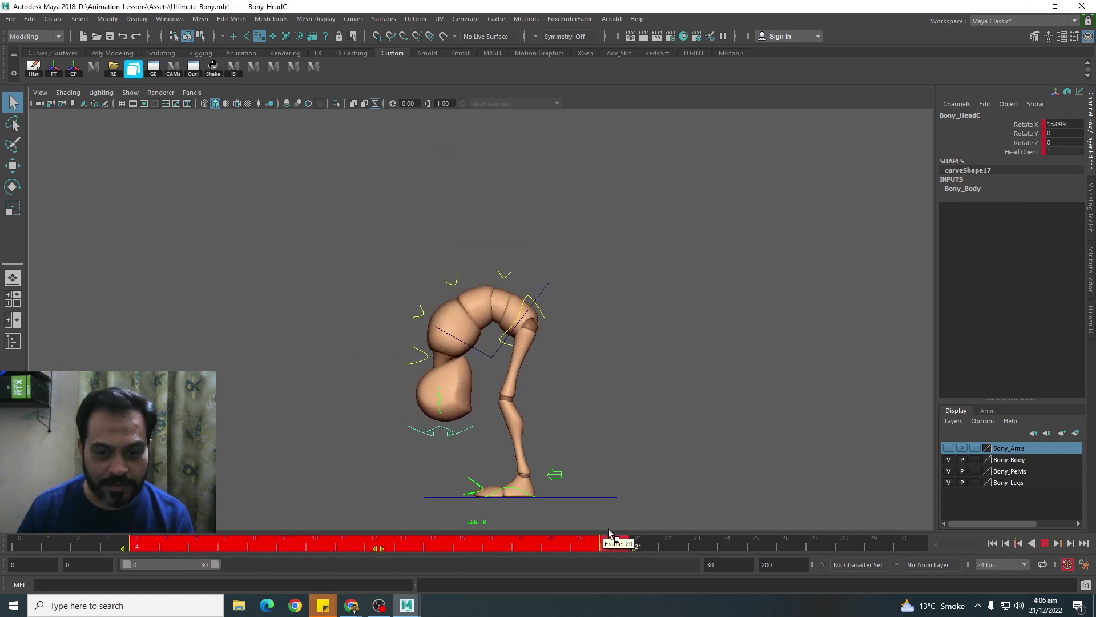
pyautogui.moveTo(381, 549); pyautogui.dragTo(429, 551)
pyautogui.click(68, 549)
pyautogui.hotkey('alt', 'v')
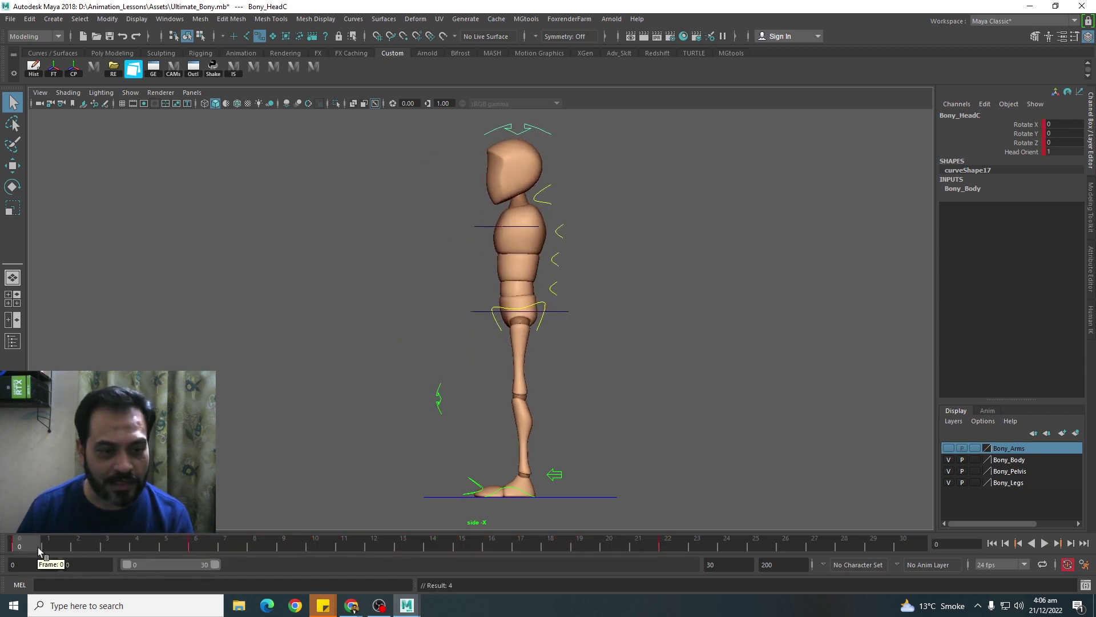
pyautogui.moveTo(37, 545); pyautogui.dragTo(196, 550)
# Step: At frame 6, rotate Bony_Spine03FKC forward to Rotate X -9.784
pyautogui.click(525, 253)
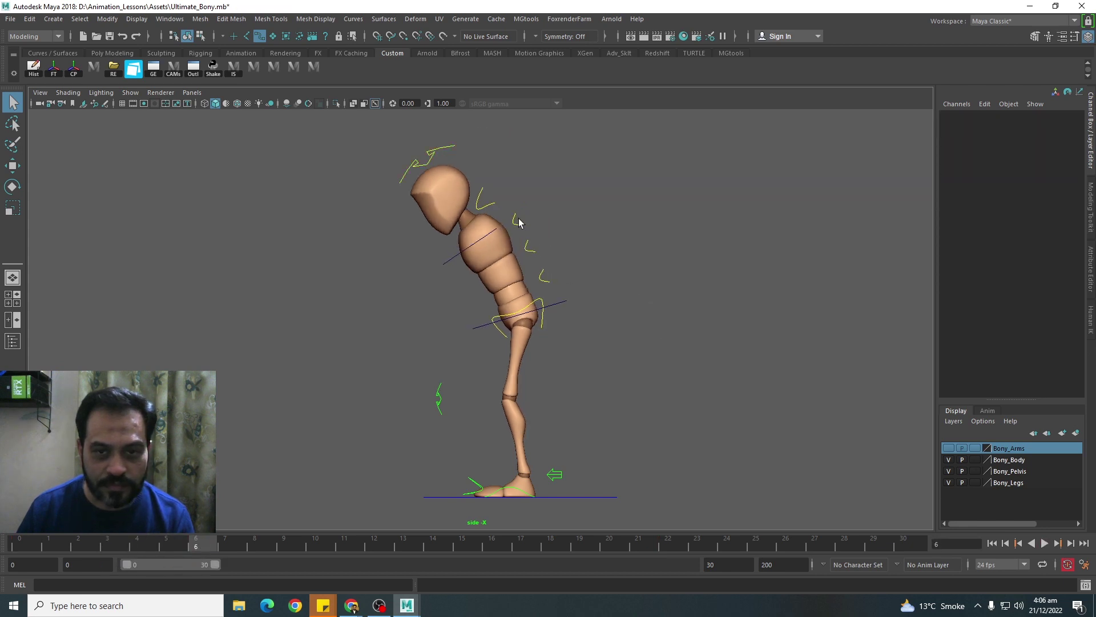
pyautogui.click(518, 222)
pyautogui.press('e')
pyautogui.moveTo(588, 296); pyautogui.dragTo(580, 310)
pyautogui.click(482, 184)
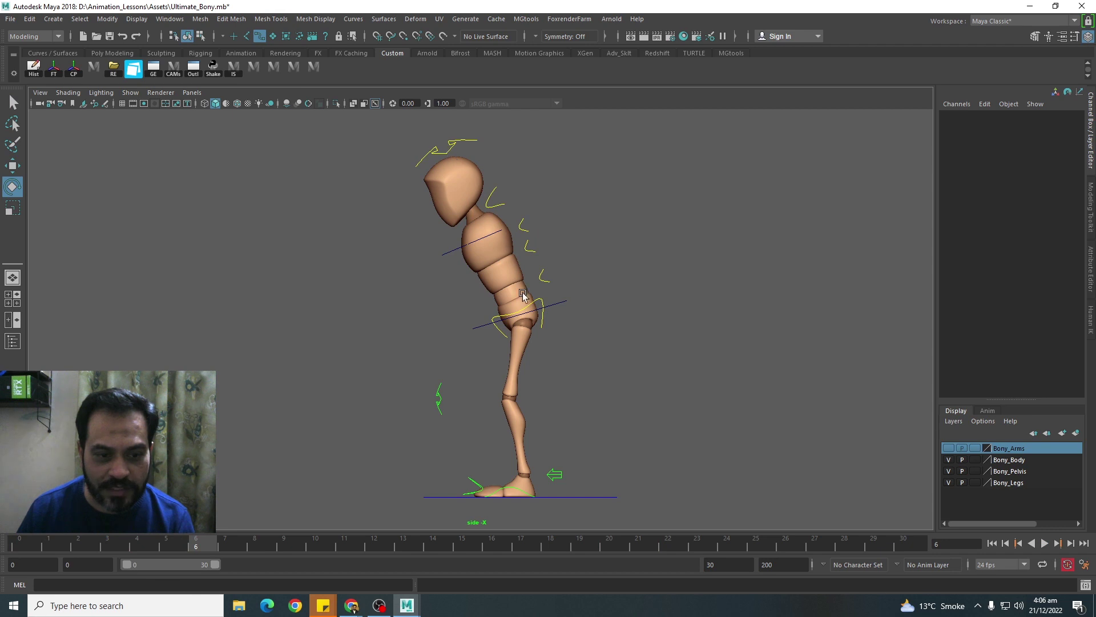
pyautogui.click(516, 222)
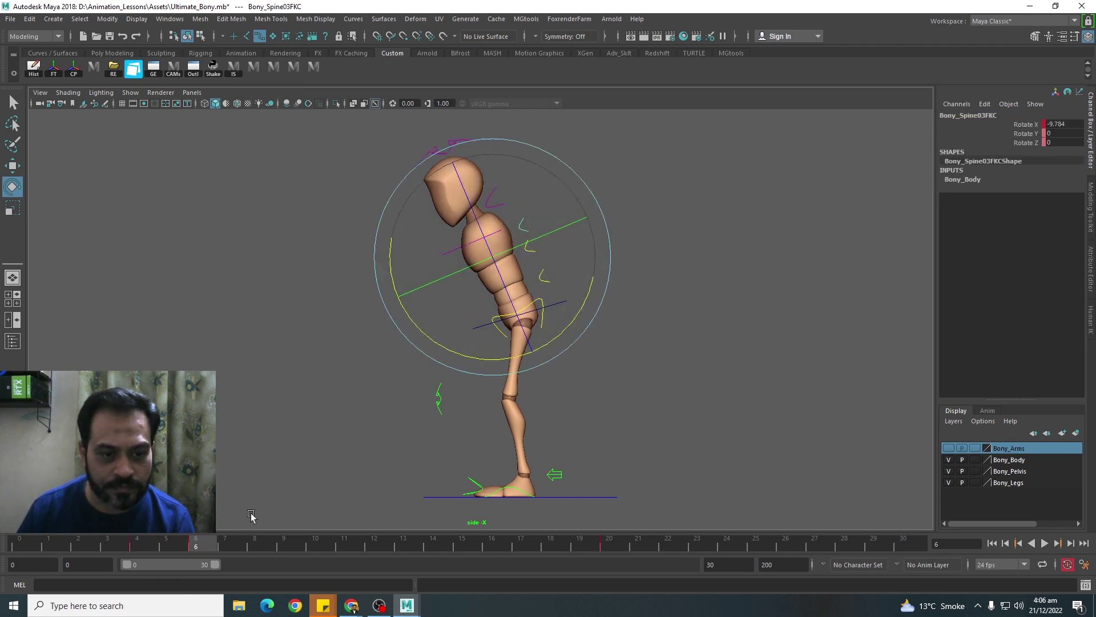
pyautogui.click(650, 288)
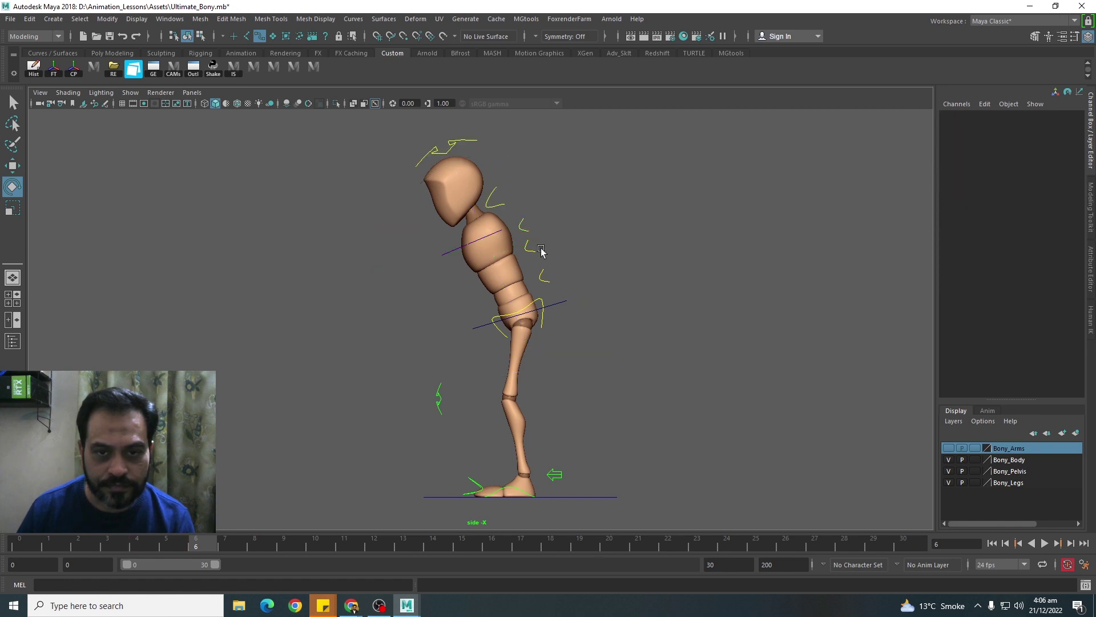
pyautogui.click(517, 246)
# Step: Delete the frame-6 key and lean the upper spine forward at frame 4
pyautogui.rightClick(225, 536)
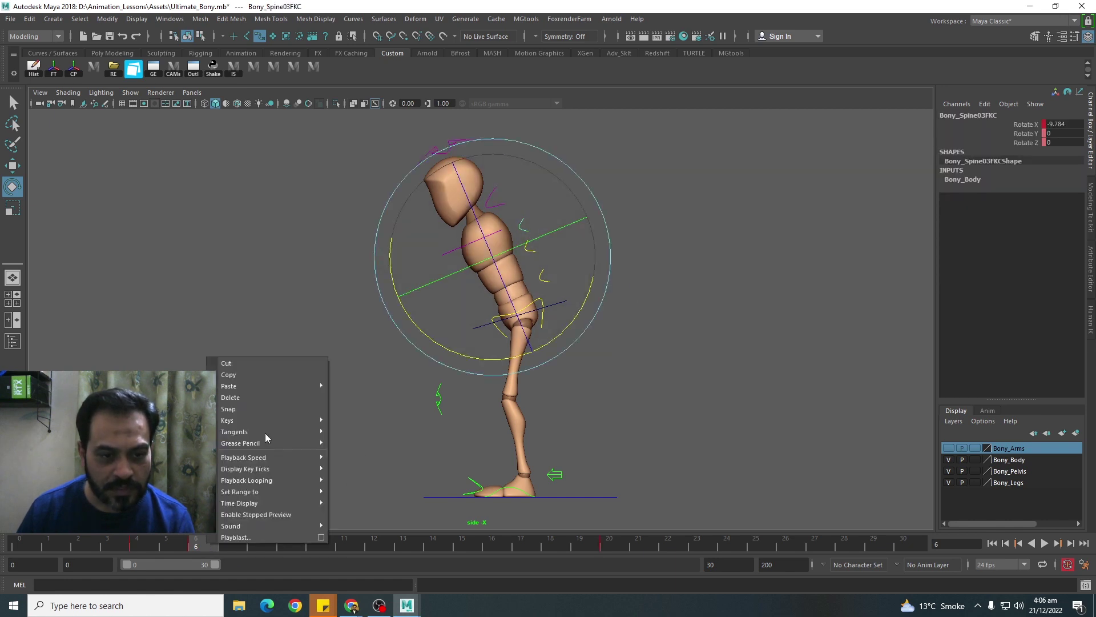
pyautogui.click(270, 403)
pyautogui.click(140, 542)
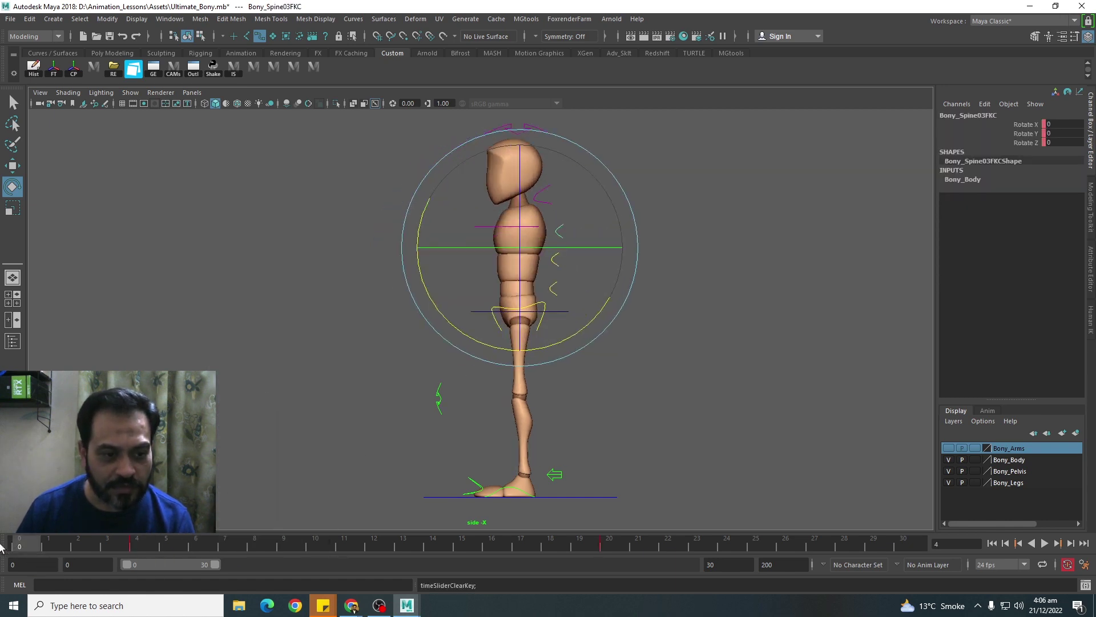
pyautogui.click(146, 541)
pyautogui.moveTo(583, 328); pyautogui.dragTo(565, 330)
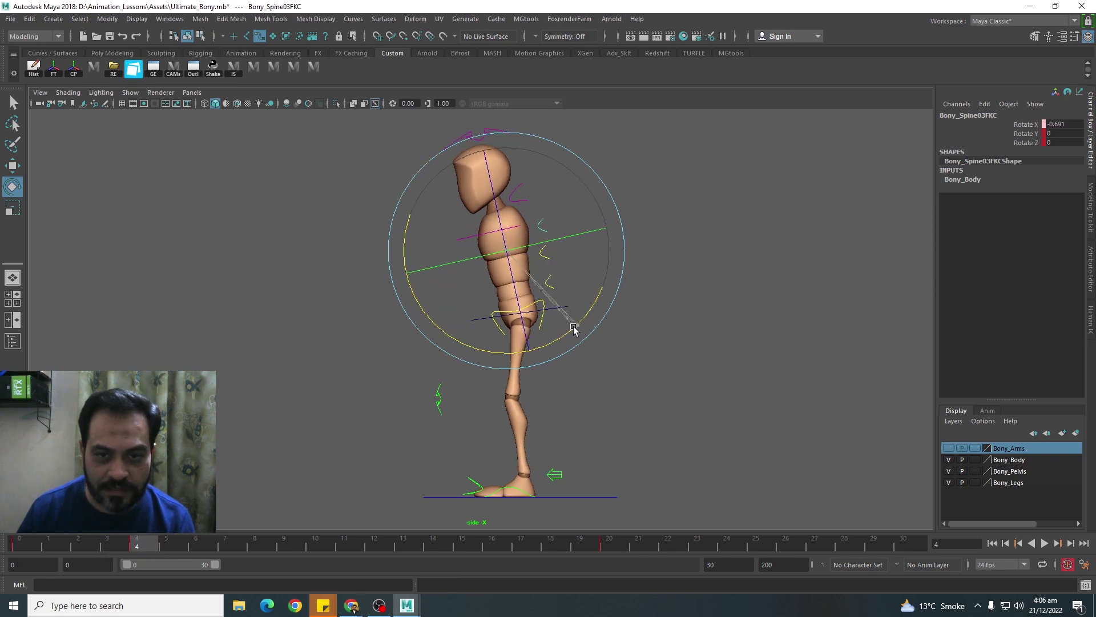
# Step: Rotate the head control at frame 6 to follow the forward bend
pyautogui.click(611, 239)
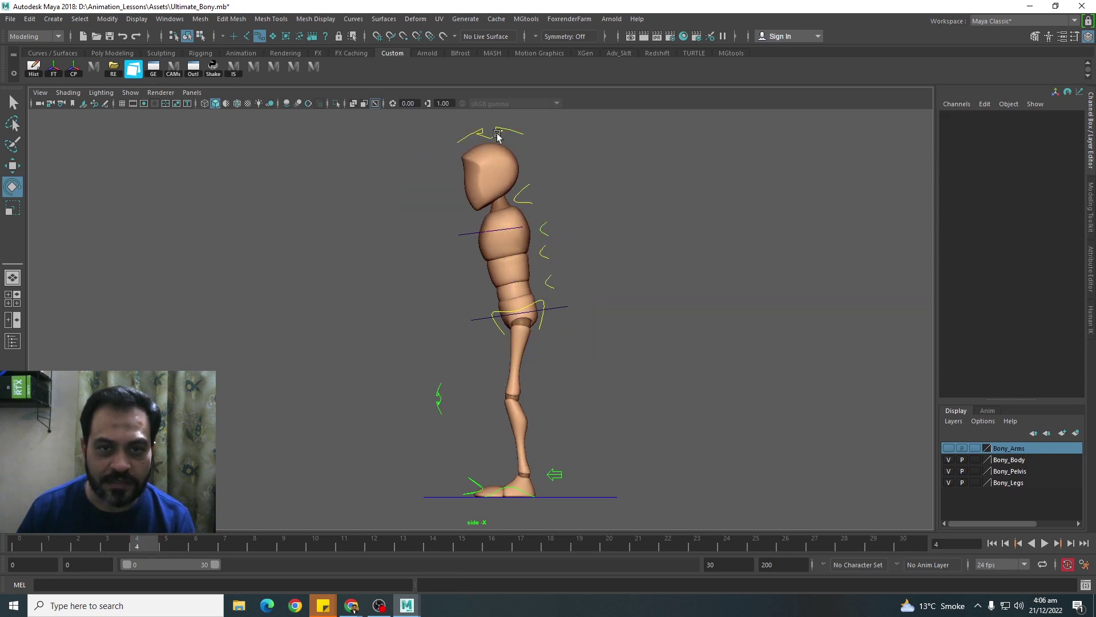
pyautogui.click(495, 132)
pyautogui.click(197, 543)
pyautogui.moveTo(498, 323); pyautogui.dragTo(464, 315)
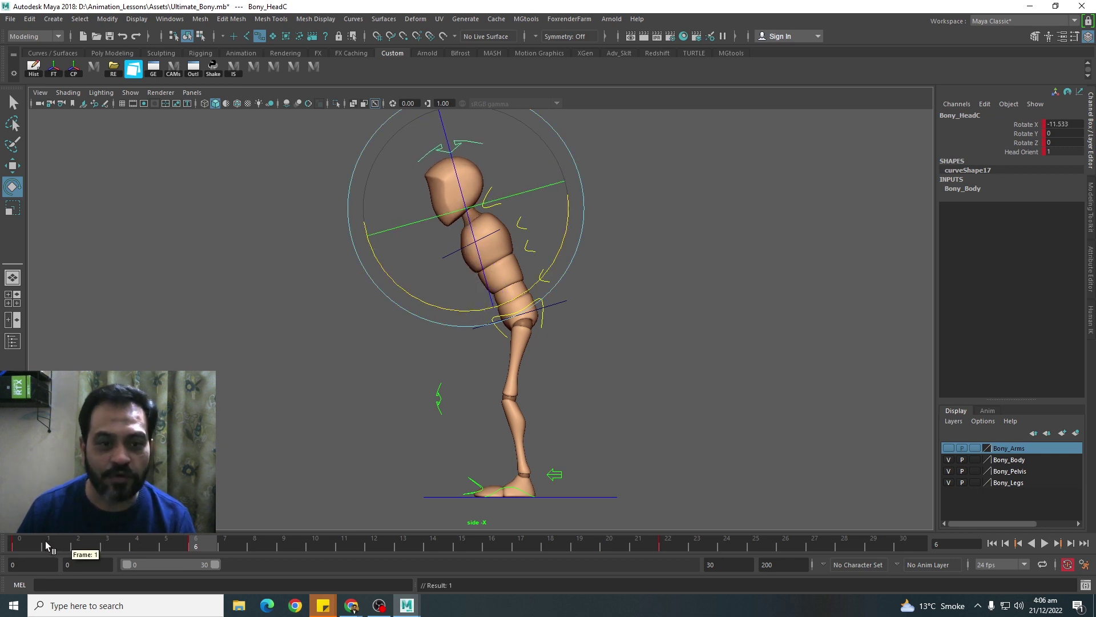
# Step: Play the animation back twice to review the forward bend
pyautogui.hotkey('alt', 'v')
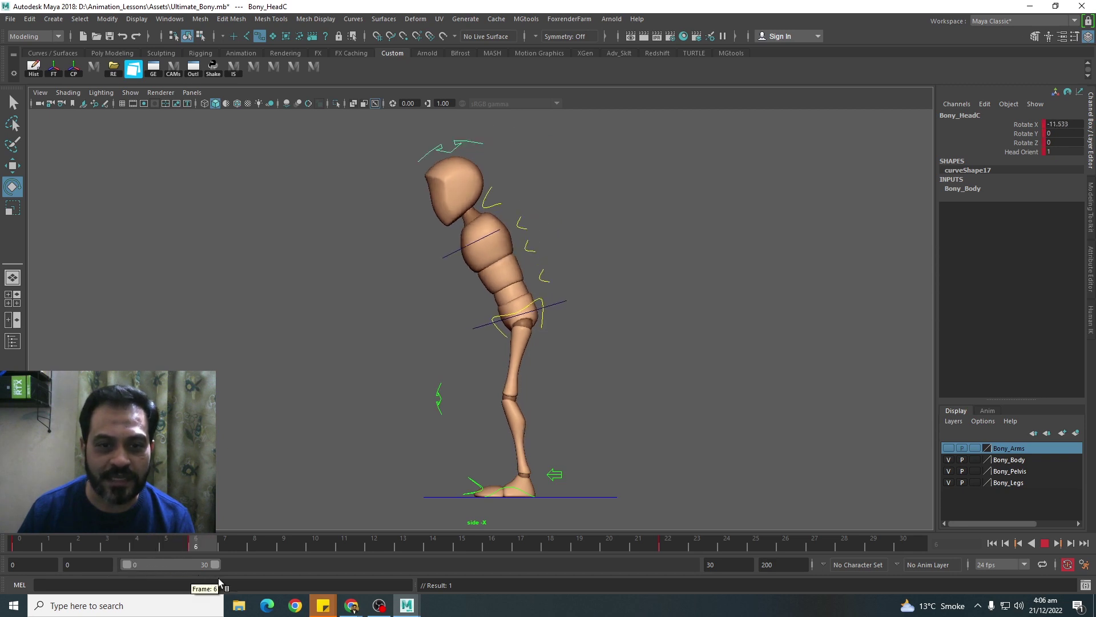
pyautogui.click(19, 543)
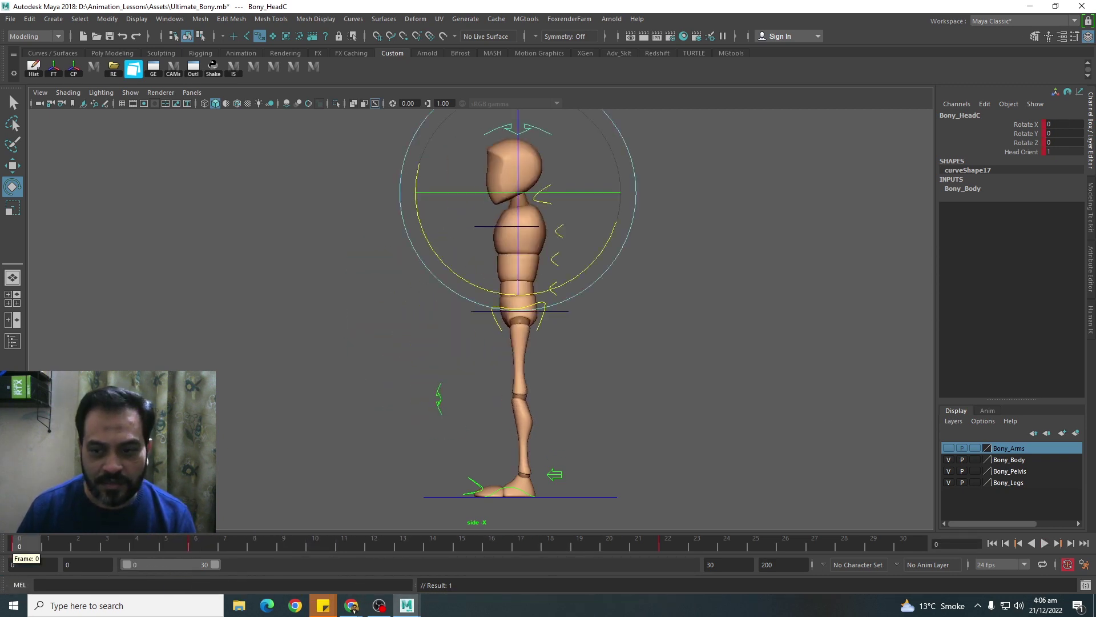
pyautogui.click(1054, 542)
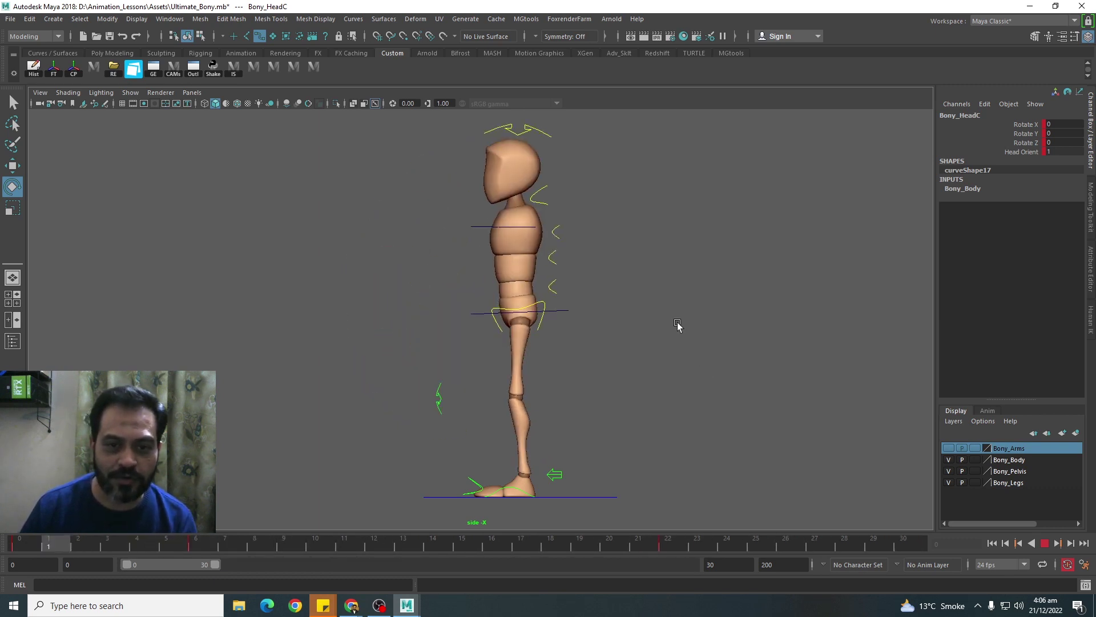
pyautogui.press('Escape')
pyautogui.click(608, 366)
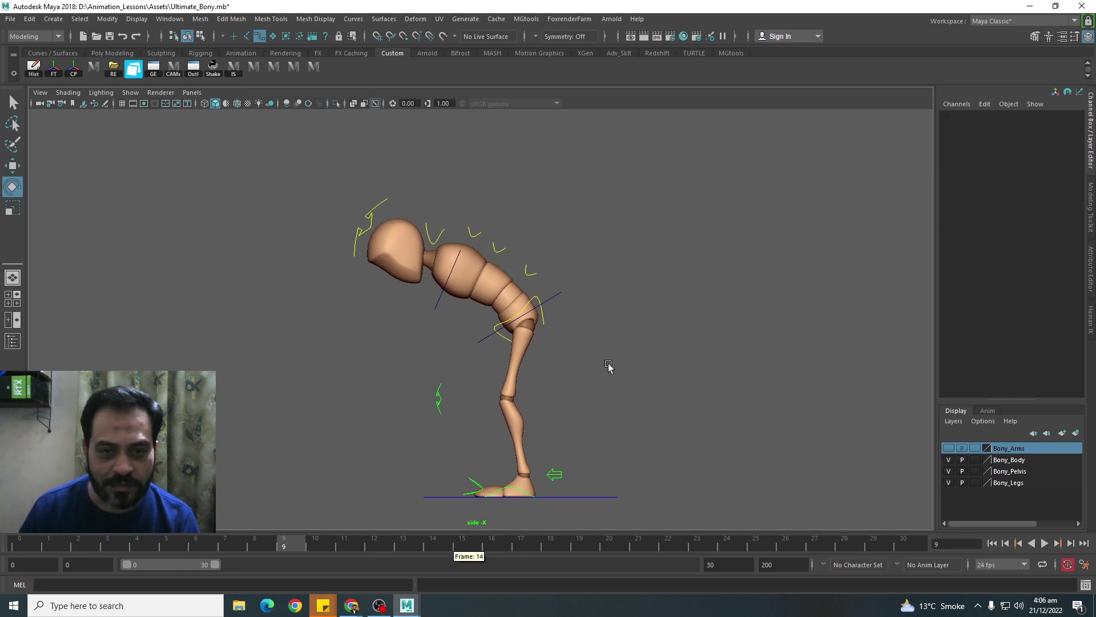
# Step: Bend the middle spine control further down at frame 10
pyautogui.click(478, 236)
pyautogui.moveTo(478, 237); pyautogui.dragTo(499, 347)
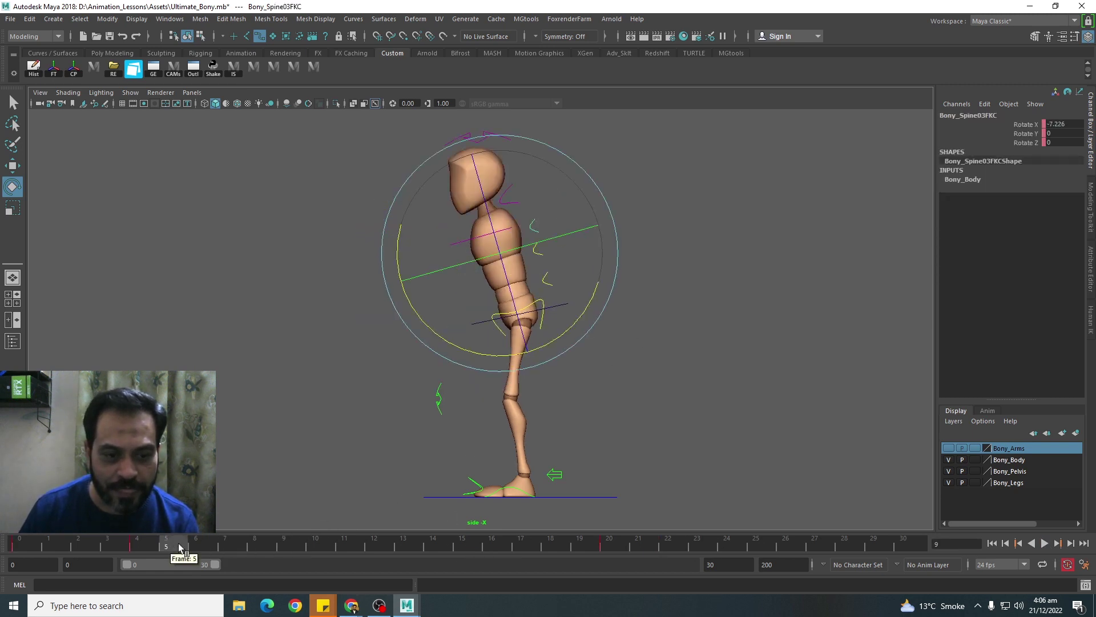
pyautogui.click(628, 311)
pyautogui.click(474, 264)
pyautogui.click(320, 541)
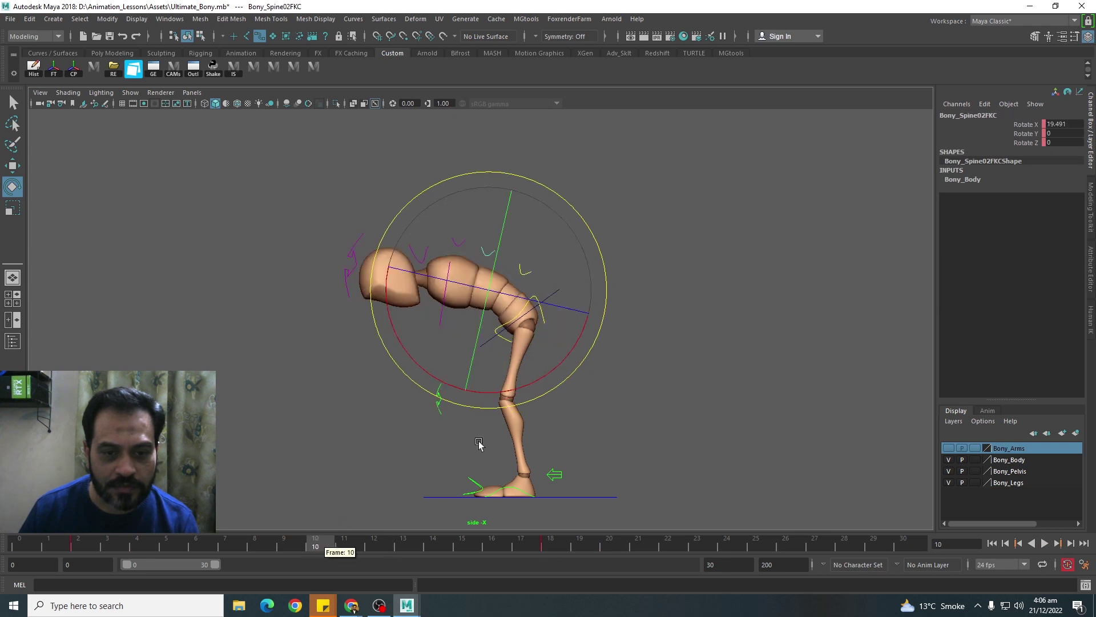
pyautogui.moveTo(565, 365); pyautogui.dragTo(548, 375)
# Step: Rotate the head control down toward the ground at frame 14
pyautogui.click(489, 252)
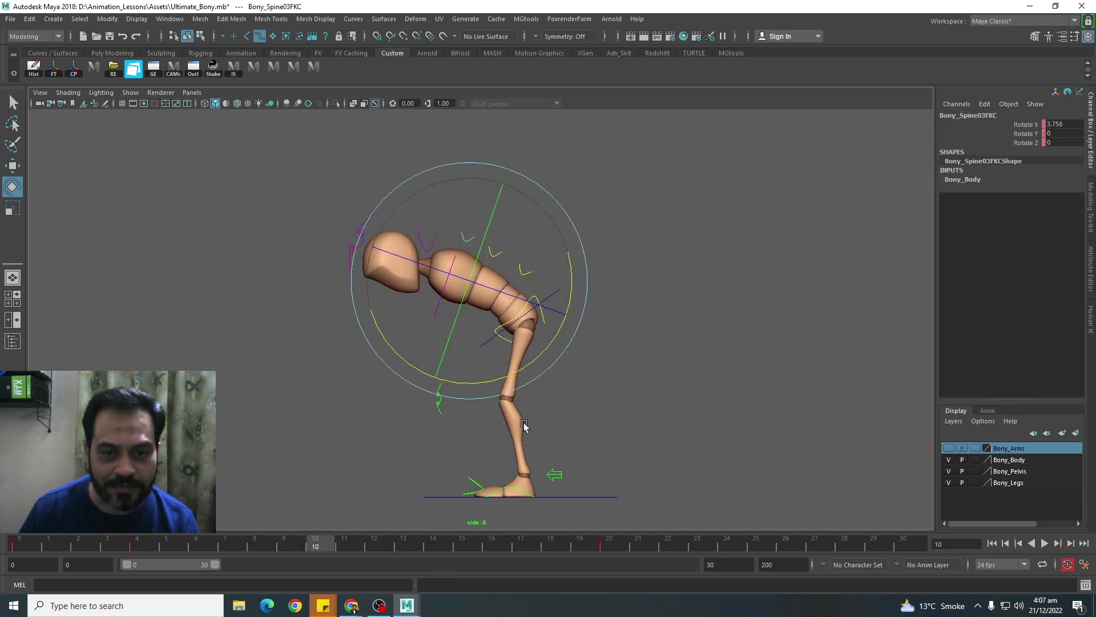
pyautogui.click(383, 540)
pyautogui.click(469, 329)
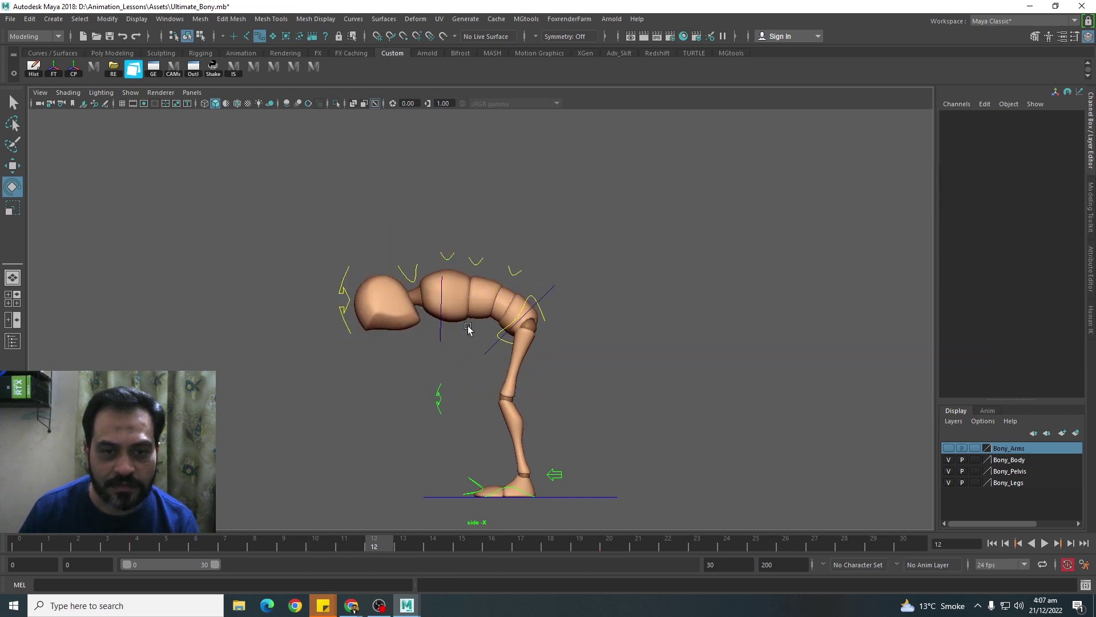
pyautogui.click(350, 302)
pyautogui.click(433, 542)
pyautogui.moveTo(440, 260); pyautogui.dragTo(485, 263)
pyautogui.click(406, 314)
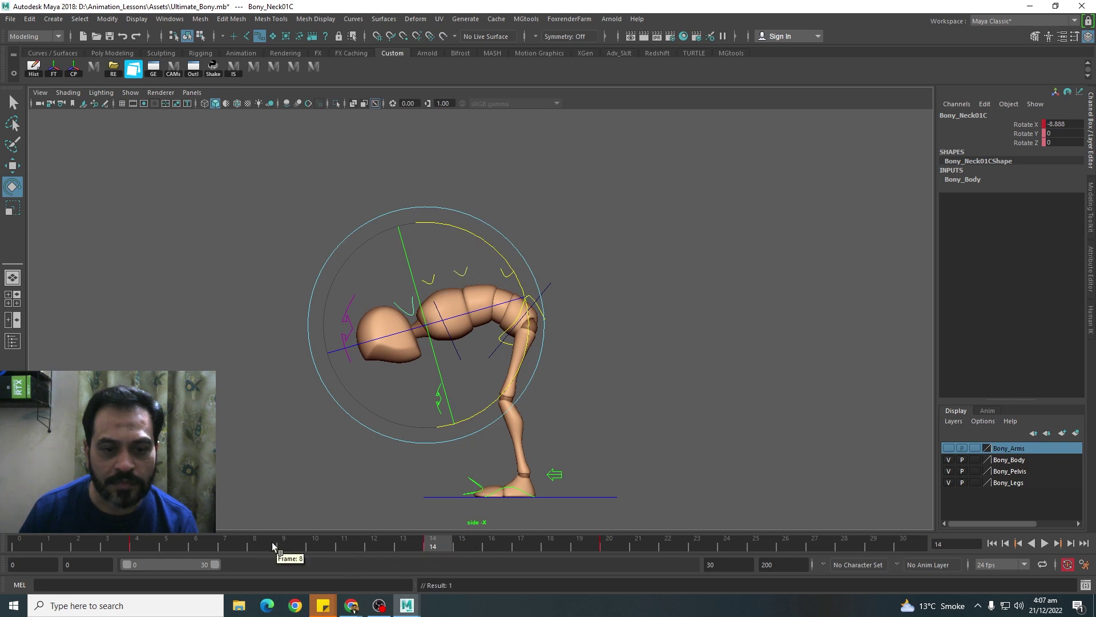
# Step: Play the animation twice to check the deepened bend
pyautogui.click(1044, 543)
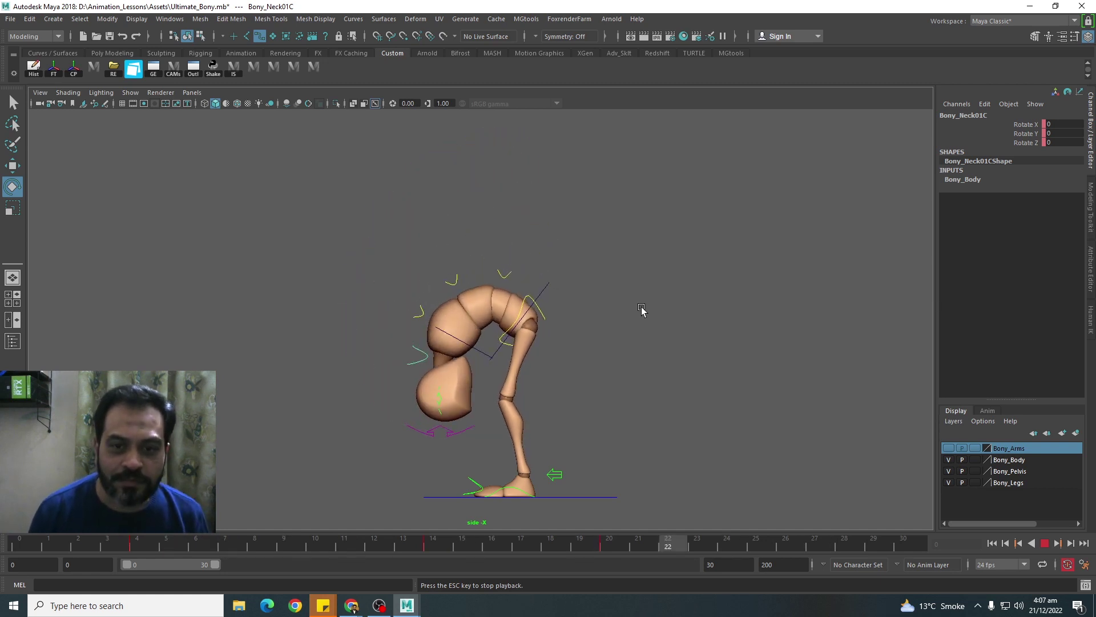
pyautogui.press('Escape')
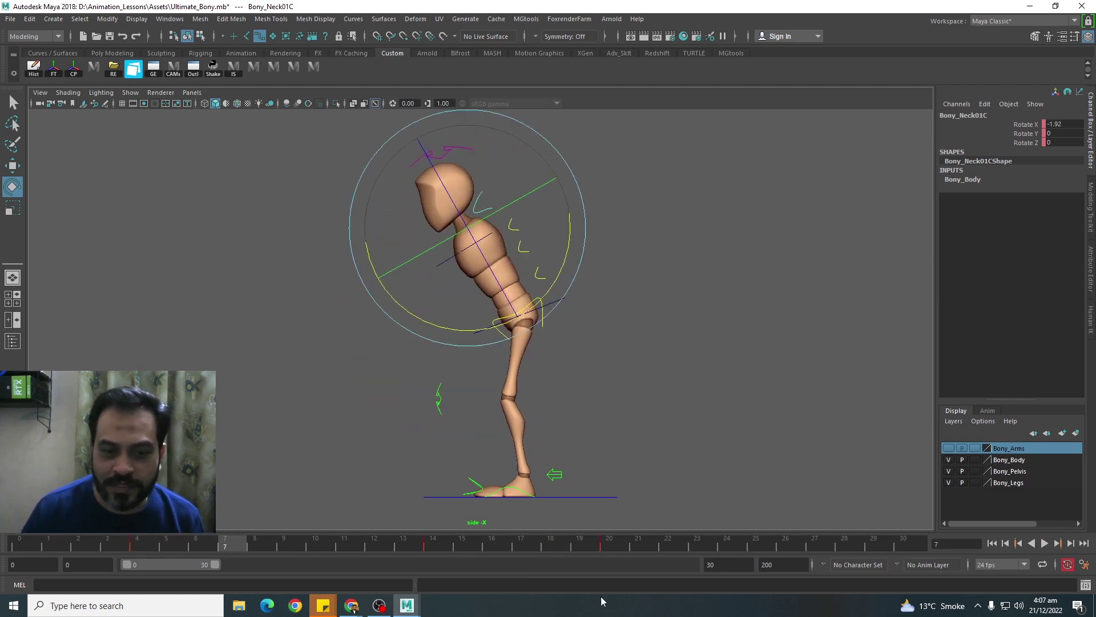
pyautogui.hotkey('alt', 'v')
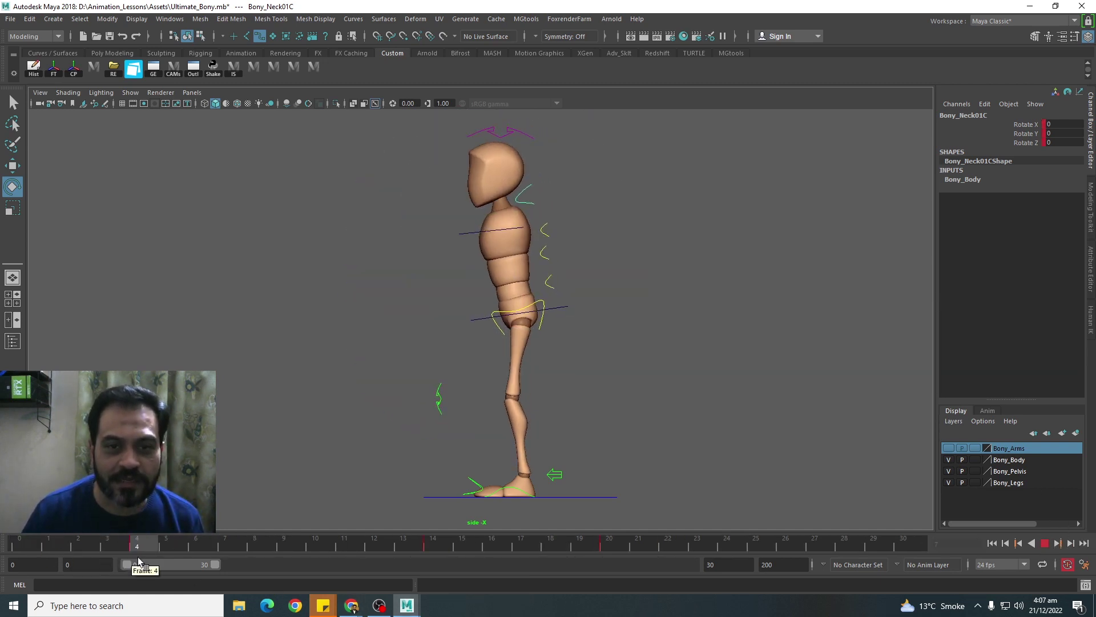
pyautogui.press('Escape')
pyautogui.click(753, 358)
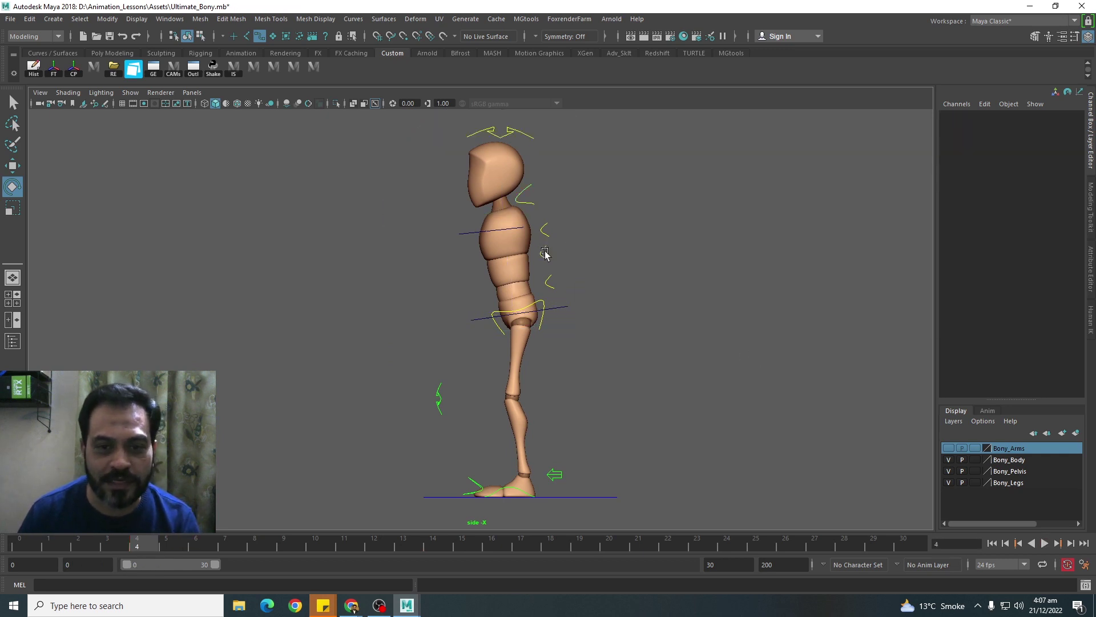
# Step: Adjust the middle spine's bend at frame 2 and review the pose at frame 3
pyautogui.click(544, 253)
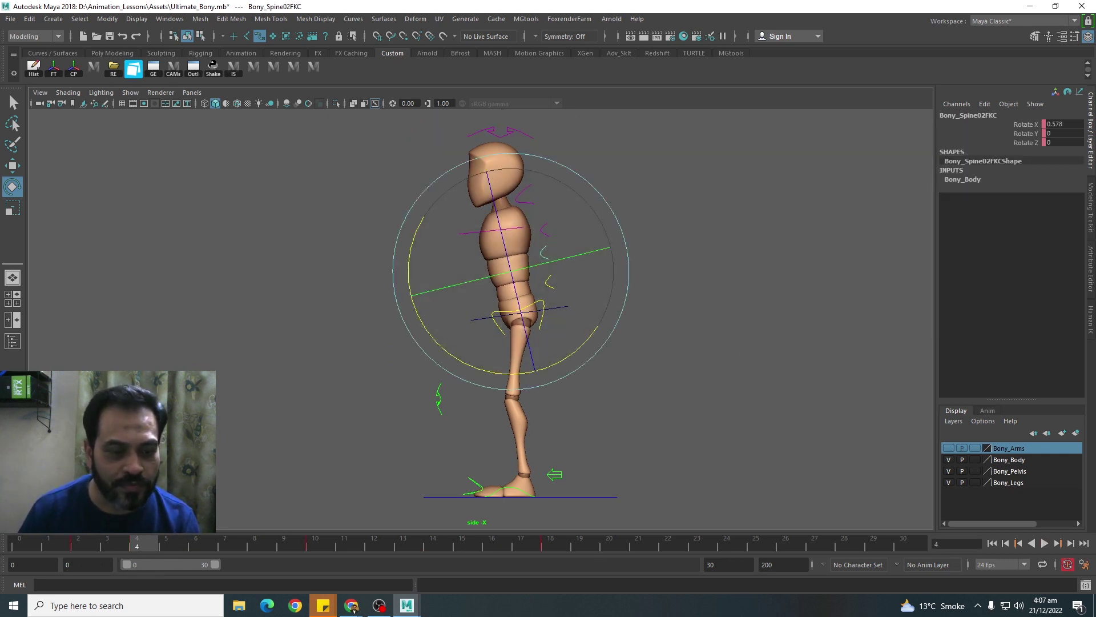
pyautogui.click(78, 545)
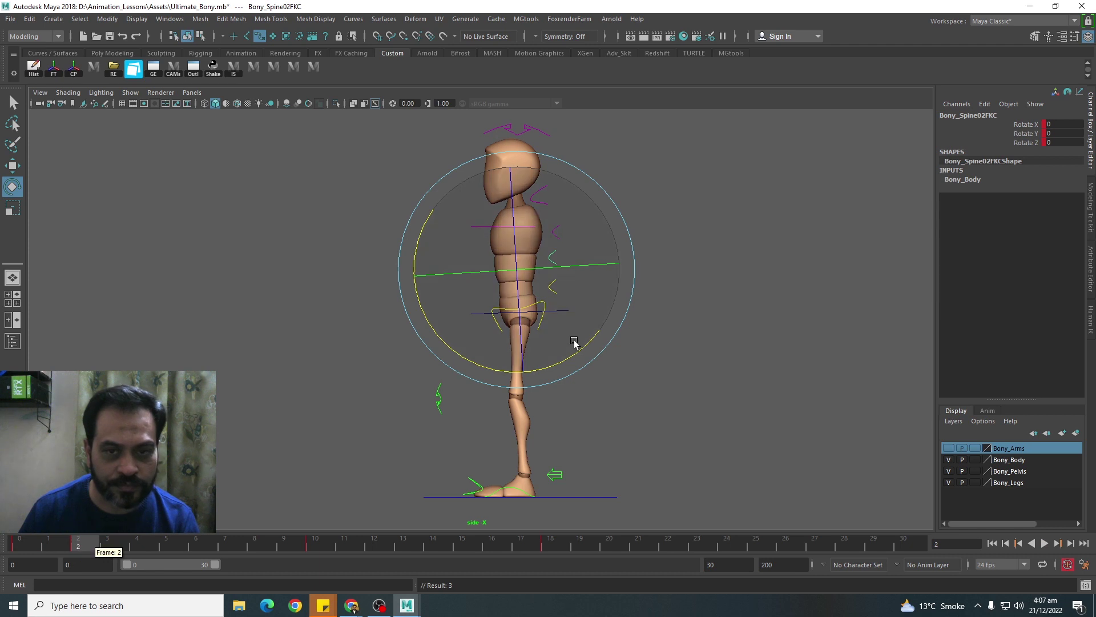
pyautogui.moveTo(573, 349); pyautogui.dragTo(571, 358)
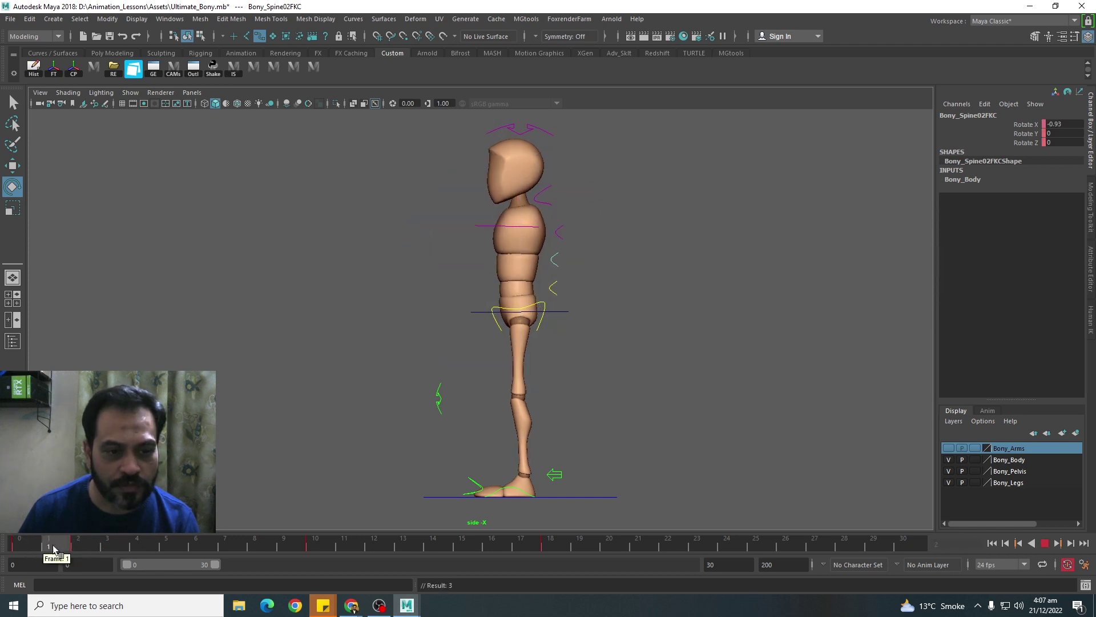
pyautogui.click(567, 309)
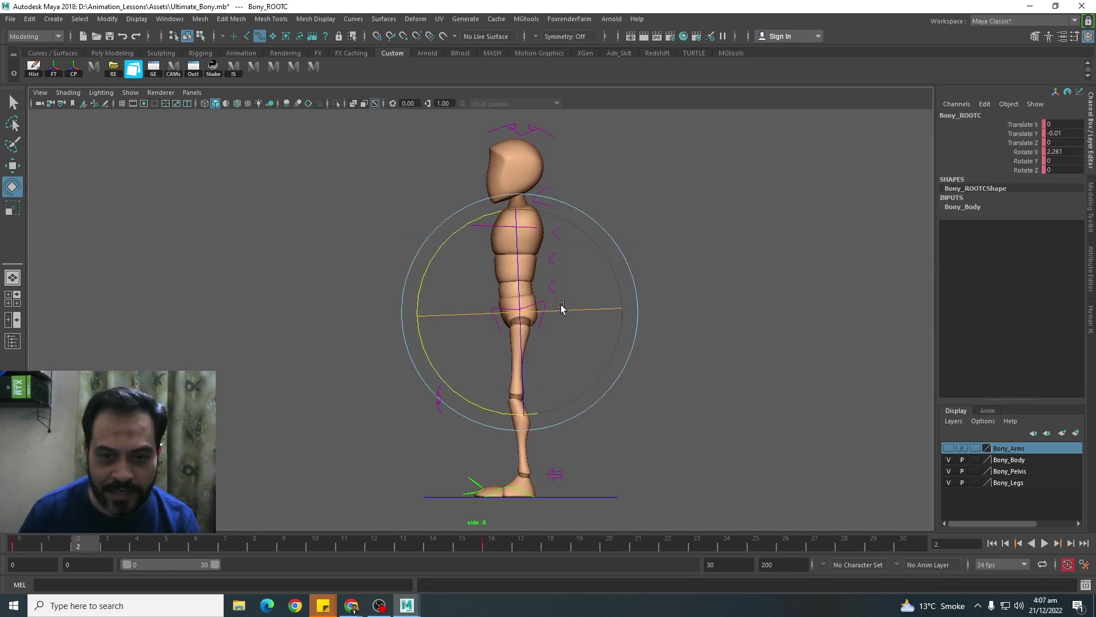
pyautogui.moveTo(26, 535)
pyautogui.mouseDown()
pyautogui.moveTo(139, 560)
pyautogui.moveTo(195, 550)
pyautogui.mouseUp()
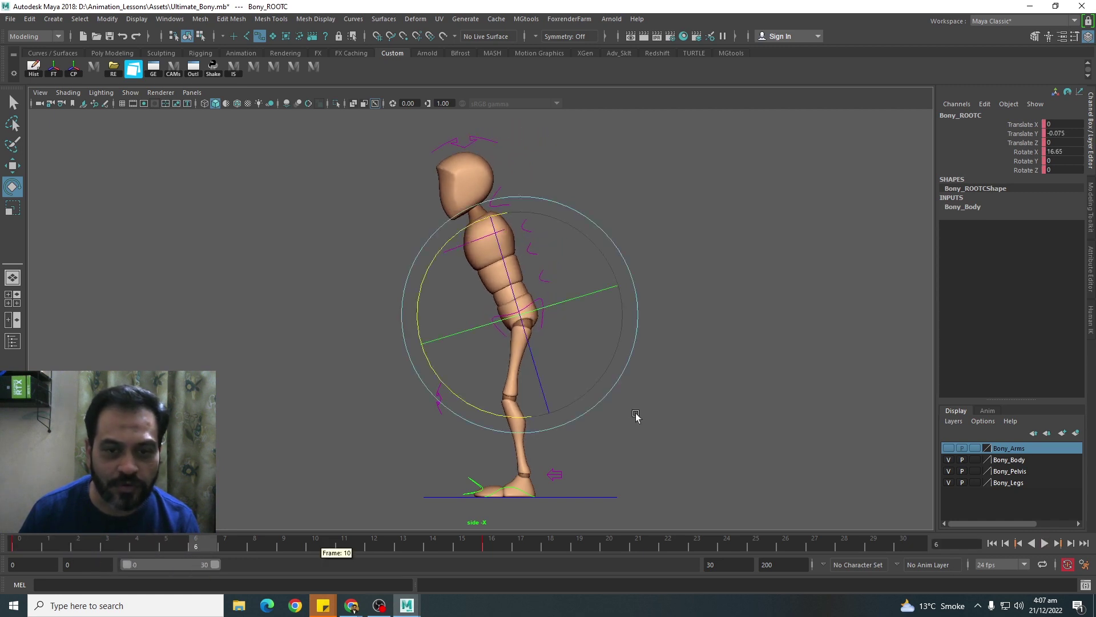
# Step: Tilt the middle spine control slightly back at frame 6
pyautogui.click(610, 313)
pyautogui.click(532, 255)
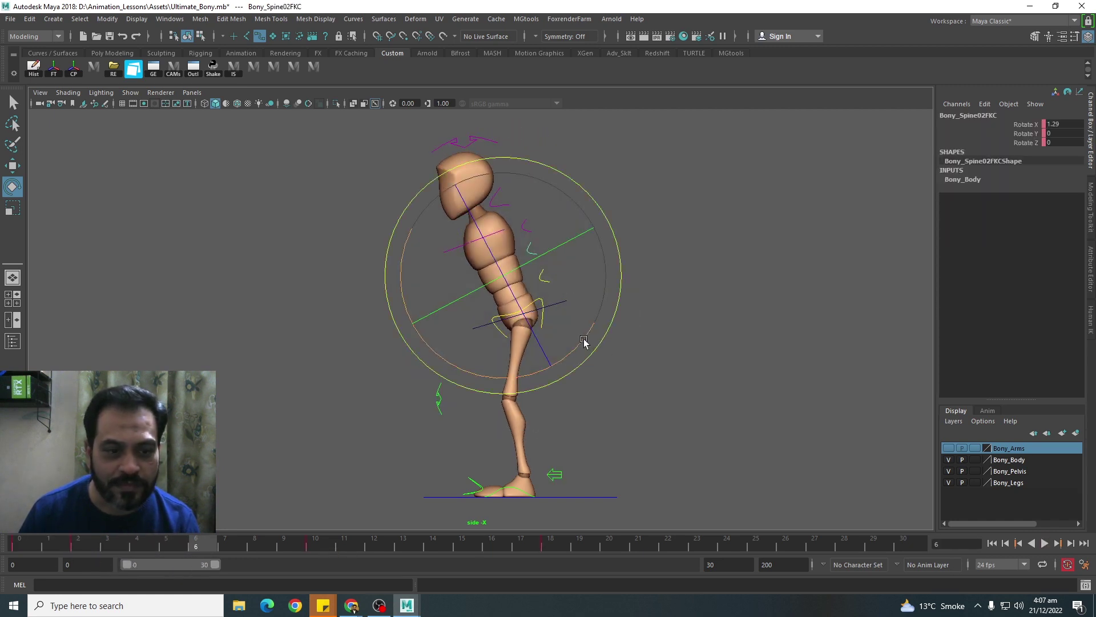
pyautogui.moveTo(583, 342); pyautogui.dragTo(577, 346)
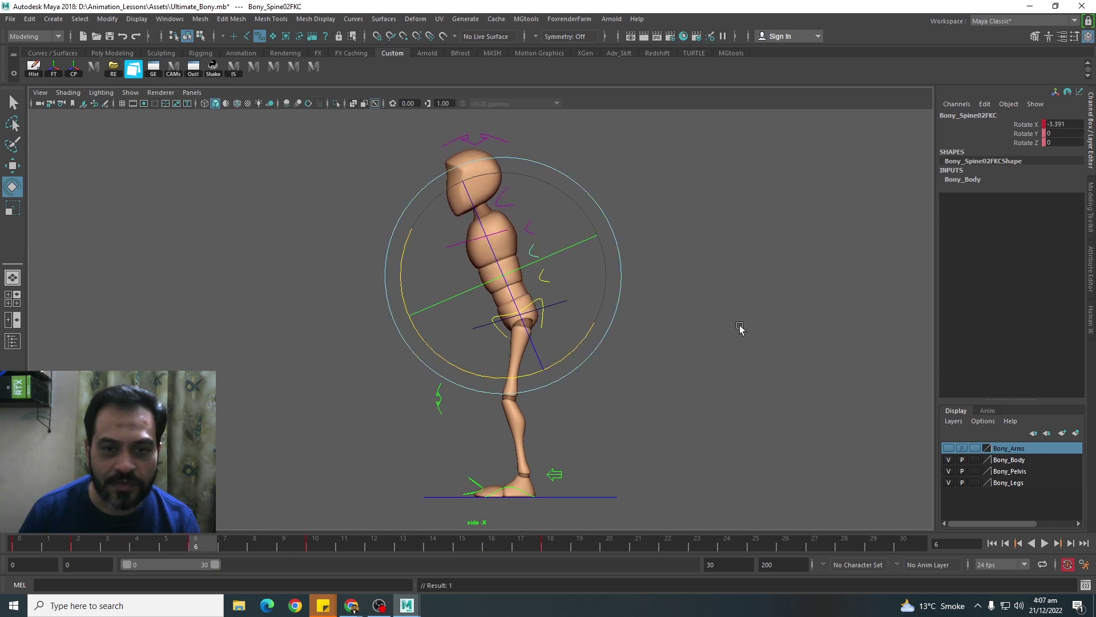
pyautogui.click(740, 329)
# Step: Rotate the head further down and key it at frame 10, then play back with the neck selected
pyautogui.click(530, 227)
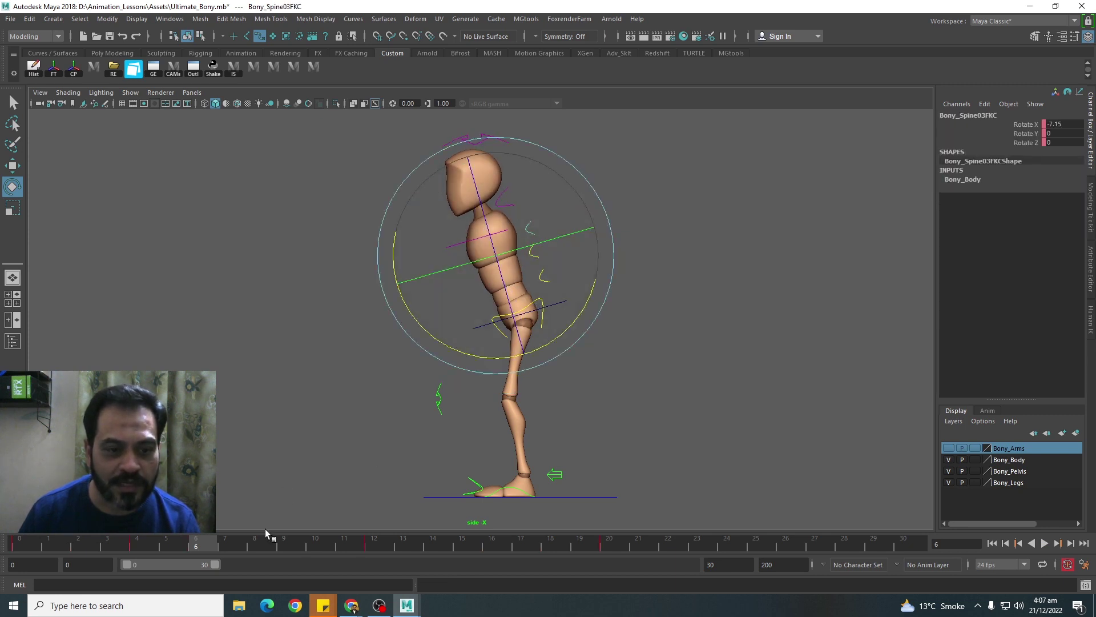
pyautogui.hotkey('alt', '.')
pyautogui.hotkey('alt', '.')
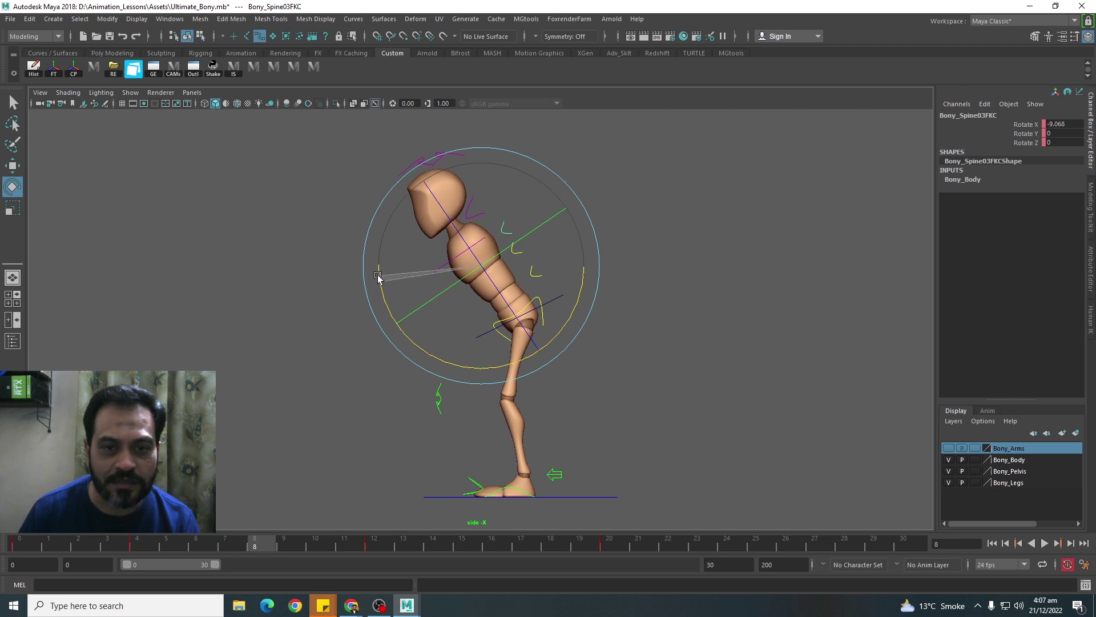
pyautogui.click(427, 117)
pyautogui.click(446, 155)
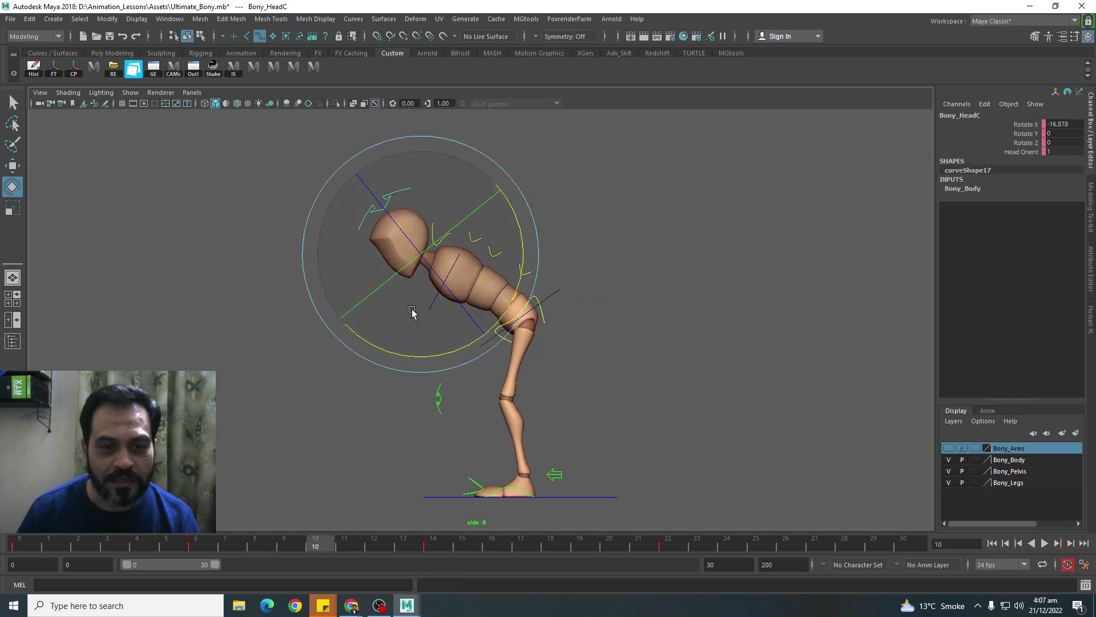
pyautogui.moveTo(411, 312); pyautogui.dragTo(380, 351)
pyautogui.click(380, 350)
pyautogui.hotkey('alt', '.')
pyautogui.hotkey('alt', '.')
pyautogui.click(434, 246)
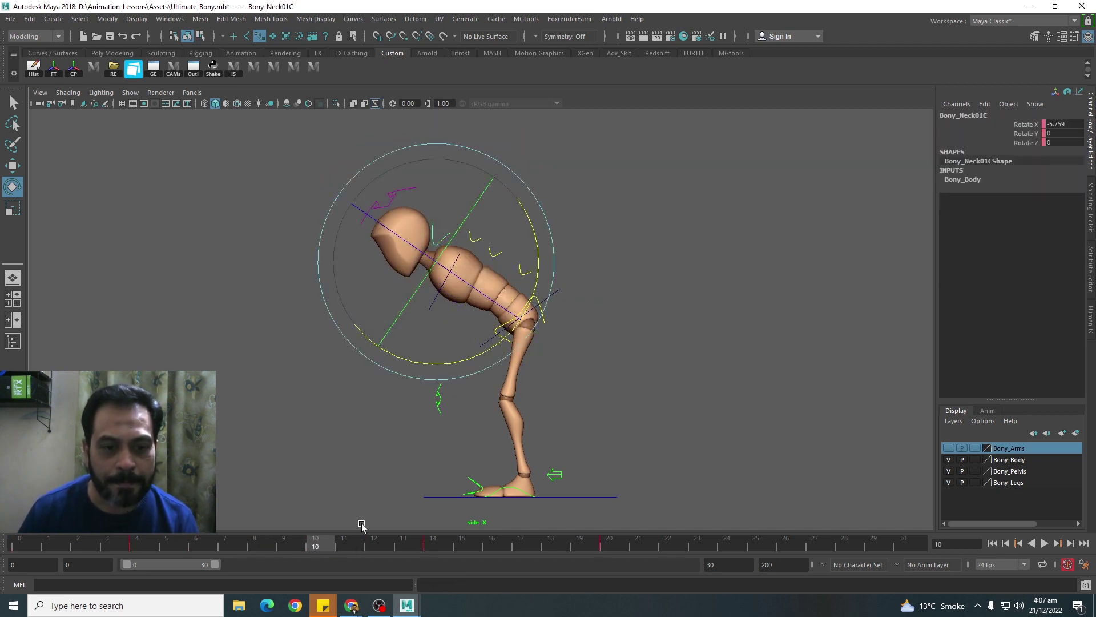
pyautogui.hotkey('alt', 'v')
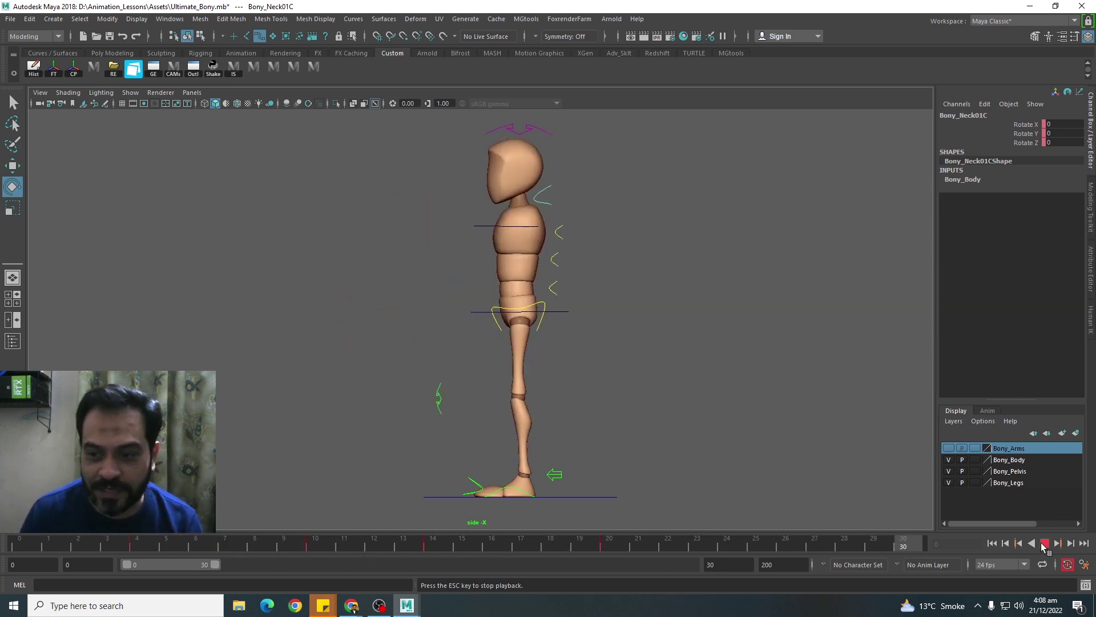
# Step: Select the root control and review the pose between frames 16 and 22
pyautogui.click(1045, 543)
pyautogui.click(609, 546)
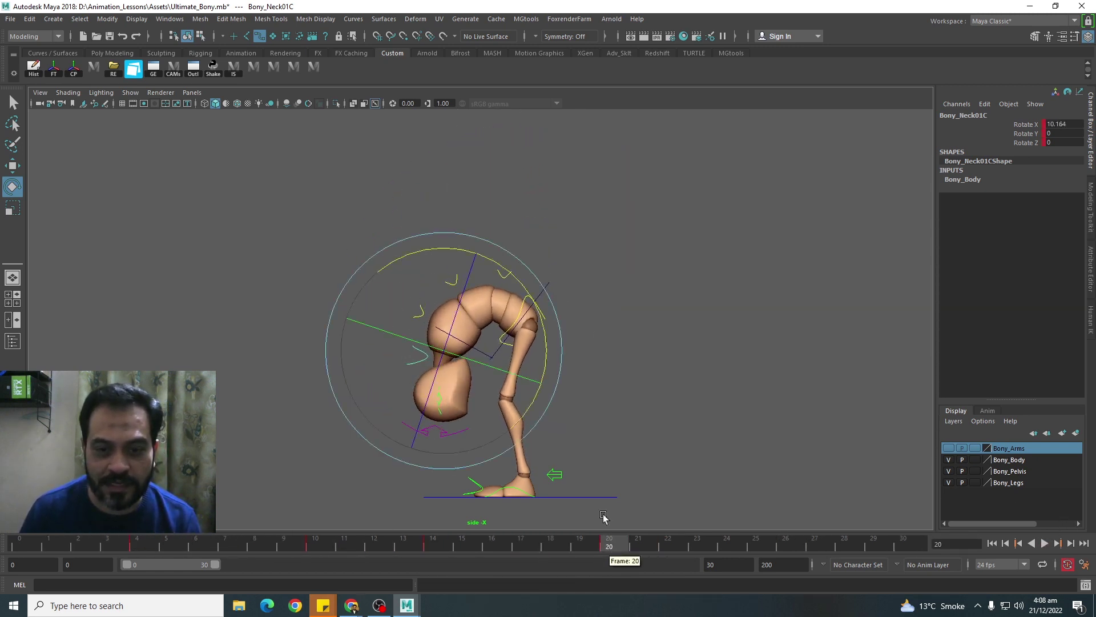
pyautogui.moveTo(543, 294); pyautogui.dragTo(675, 313)
pyautogui.moveTo(416, 546)
pyautogui.mouseDown()
pyautogui.moveTo(506, 549)
pyautogui.moveTo(311, 547)
pyautogui.moveTo(502, 550)
pyautogui.mouseUp()
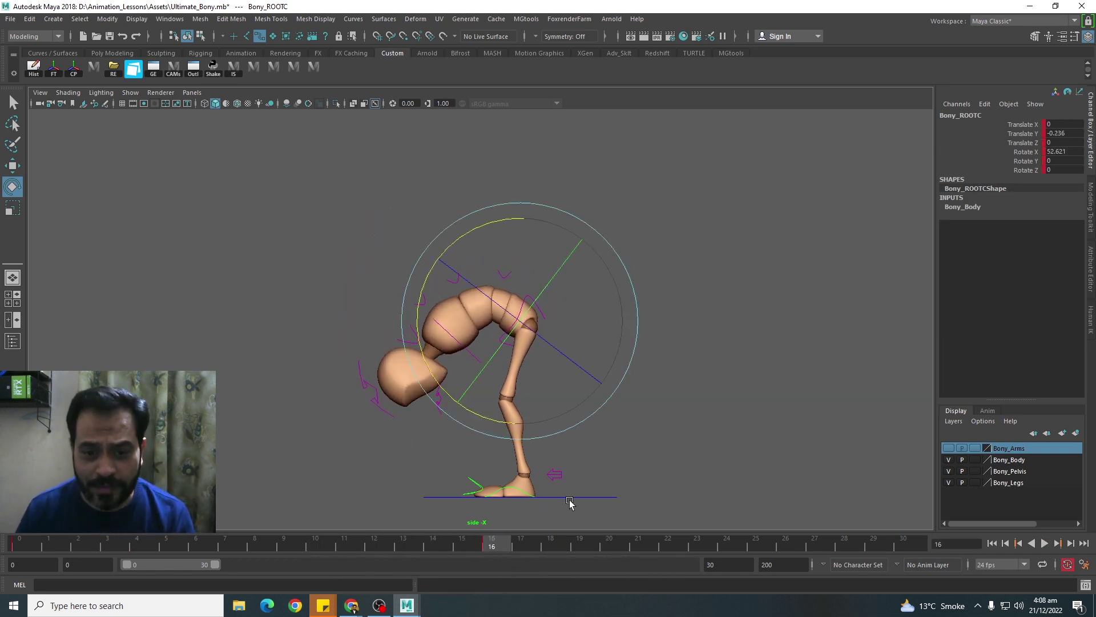
pyautogui.moveTo(525, 549); pyautogui.dragTo(670, 548)
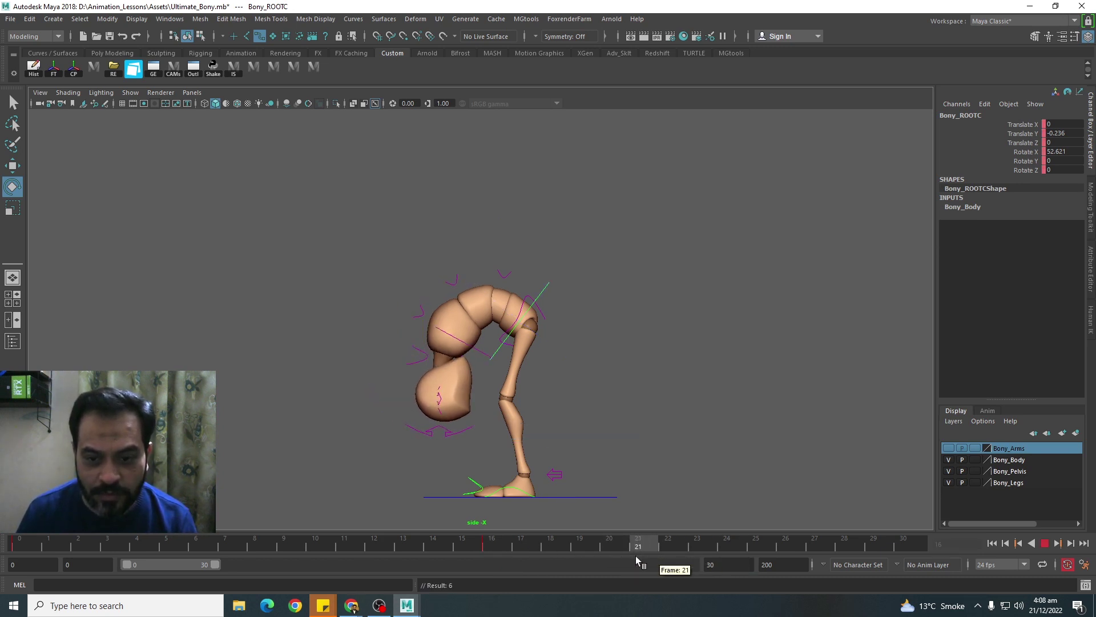
pyautogui.click(499, 551)
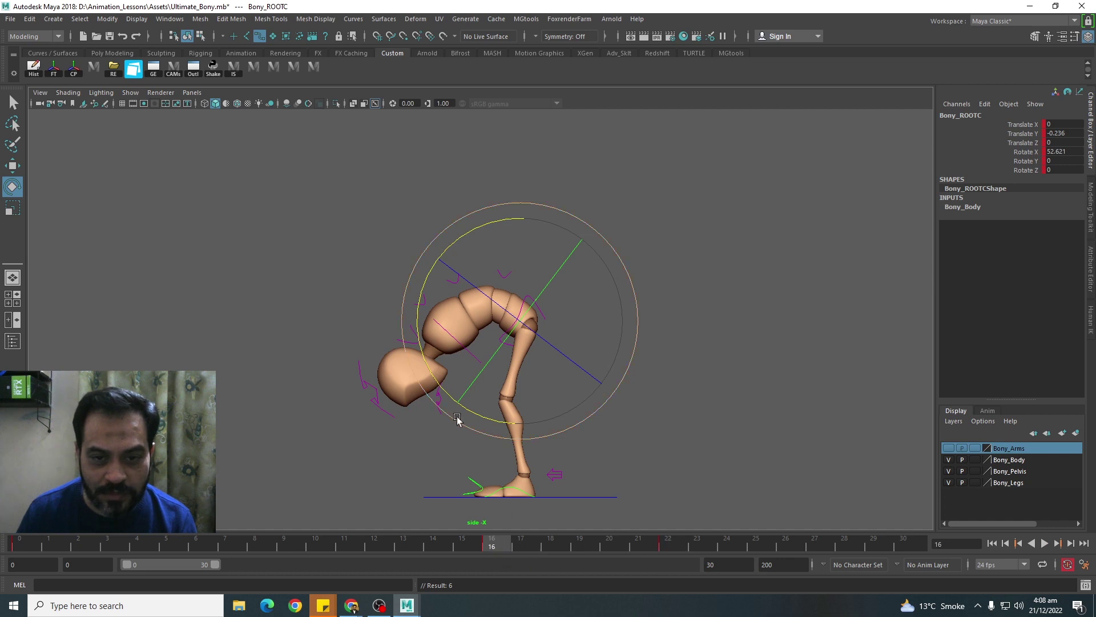
# Step: Lower the root control slightly and tilt it further forward at frame 16
pyautogui.press('w')
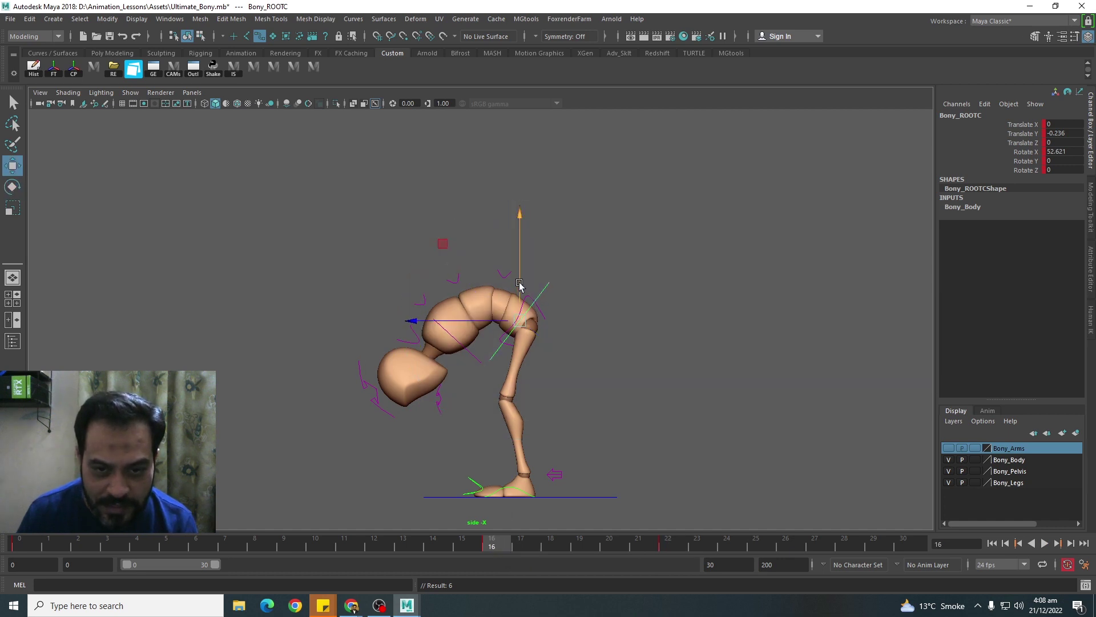
pyautogui.moveTo(520, 283); pyautogui.dragTo(520, 288)
pyautogui.press('e')
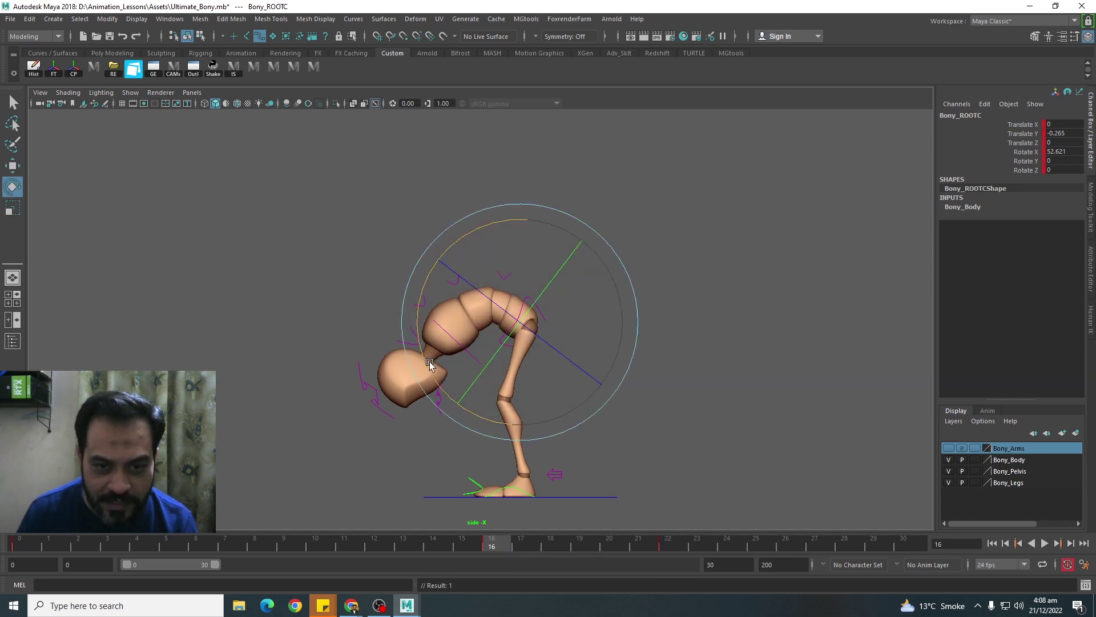
pyautogui.moveTo(430, 365); pyautogui.dragTo(431, 366)
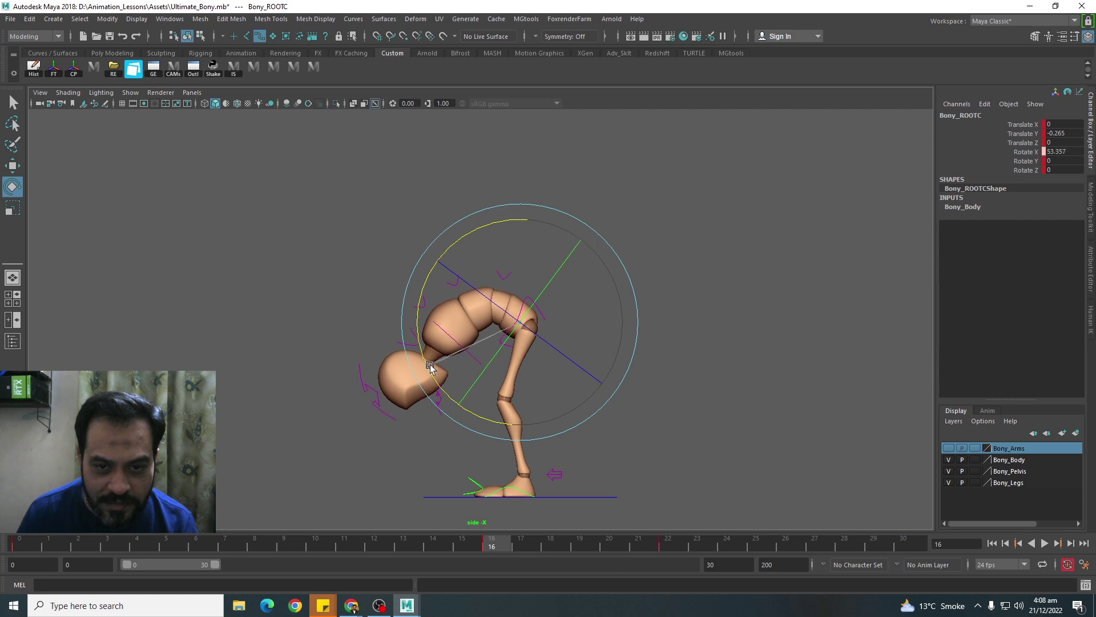
pyautogui.moveTo(512, 548)
pyautogui.mouseDown()
pyautogui.moveTo(668, 548)
pyautogui.moveTo(491, 548)
pyautogui.mouseUp()
# Step: Lower the root a little more at frame 16 and play back the deeper fold
pyautogui.press('w')
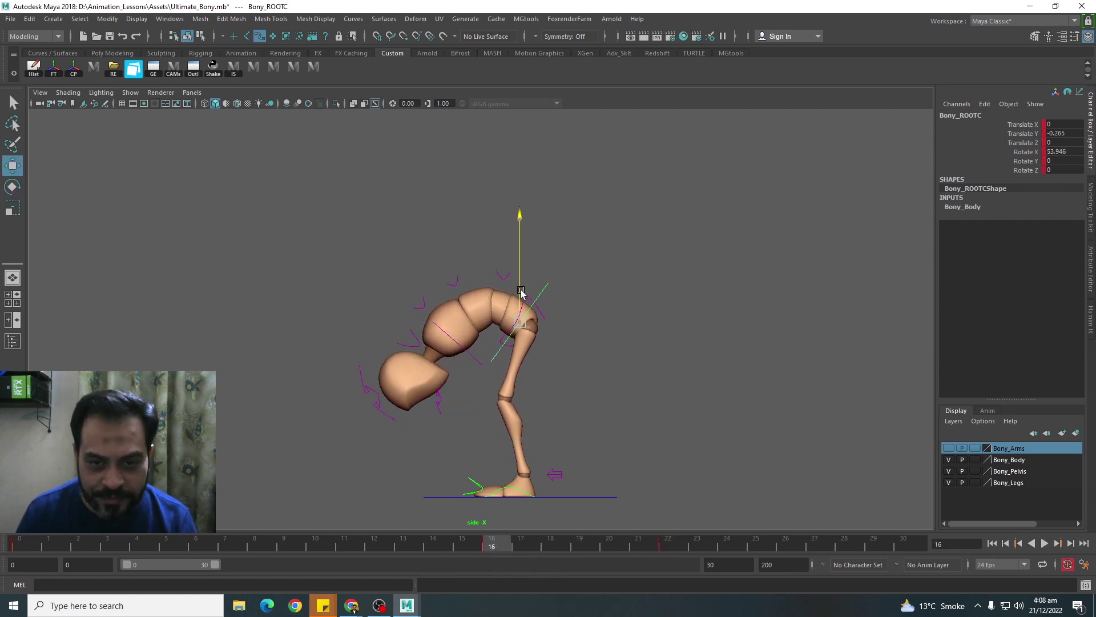
pyautogui.moveTo(520, 291); pyautogui.dragTo(522, 294)
pyautogui.moveTo(451, 547); pyautogui.dragTo(702, 547)
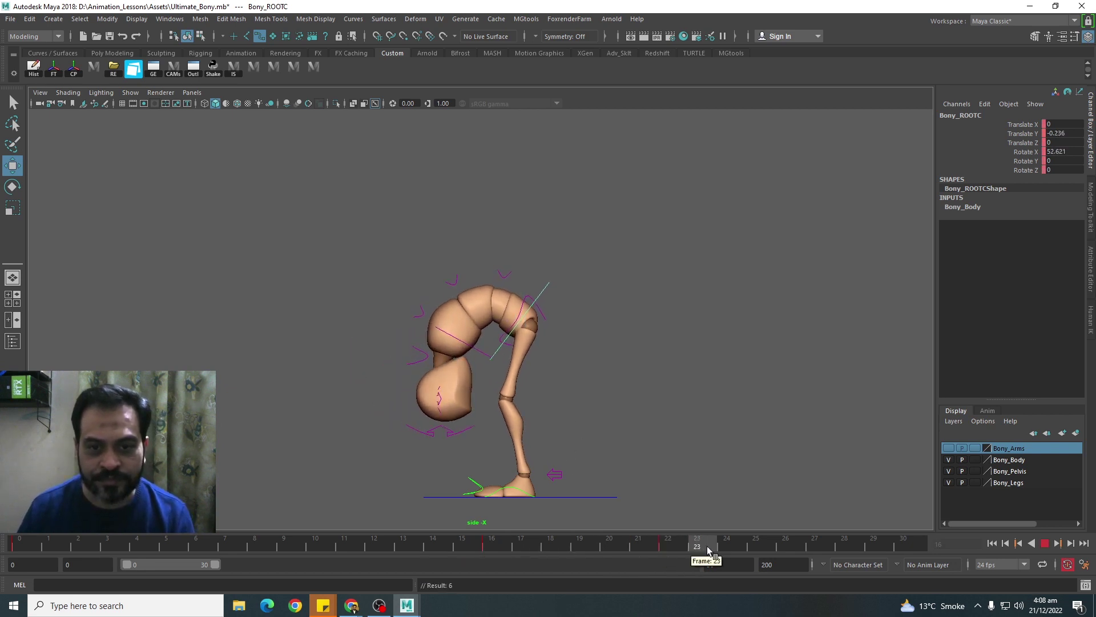
pyautogui.click(992, 543)
pyautogui.click(1045, 543)
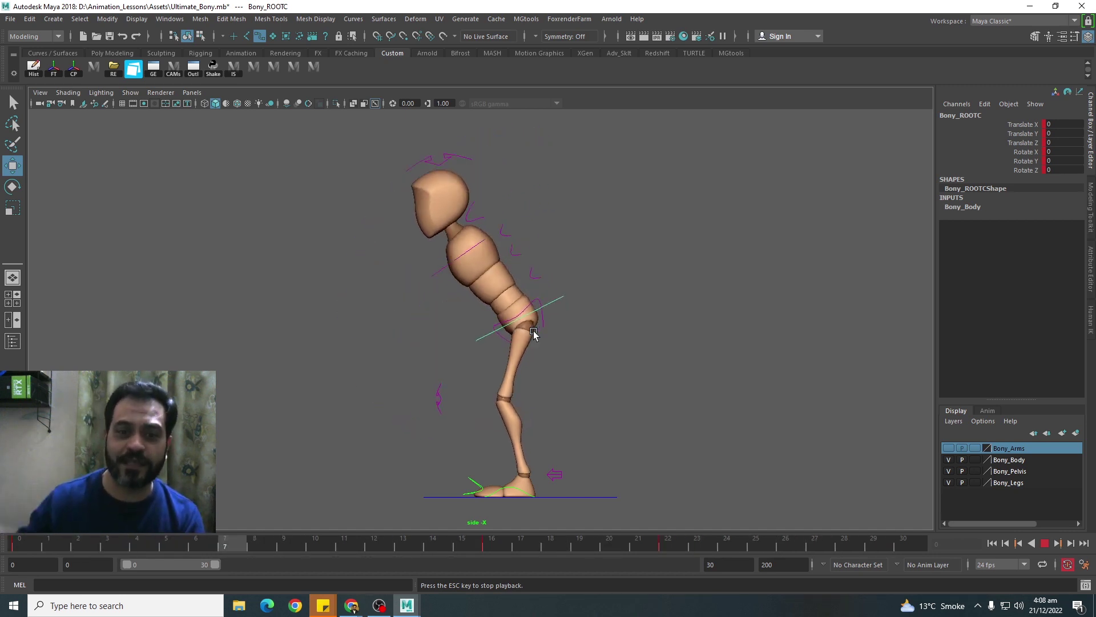
pyautogui.press('Escape')
pyautogui.click(305, 235)
pyautogui.moveTo(305, 236); pyautogui.dragTo(693, 527)
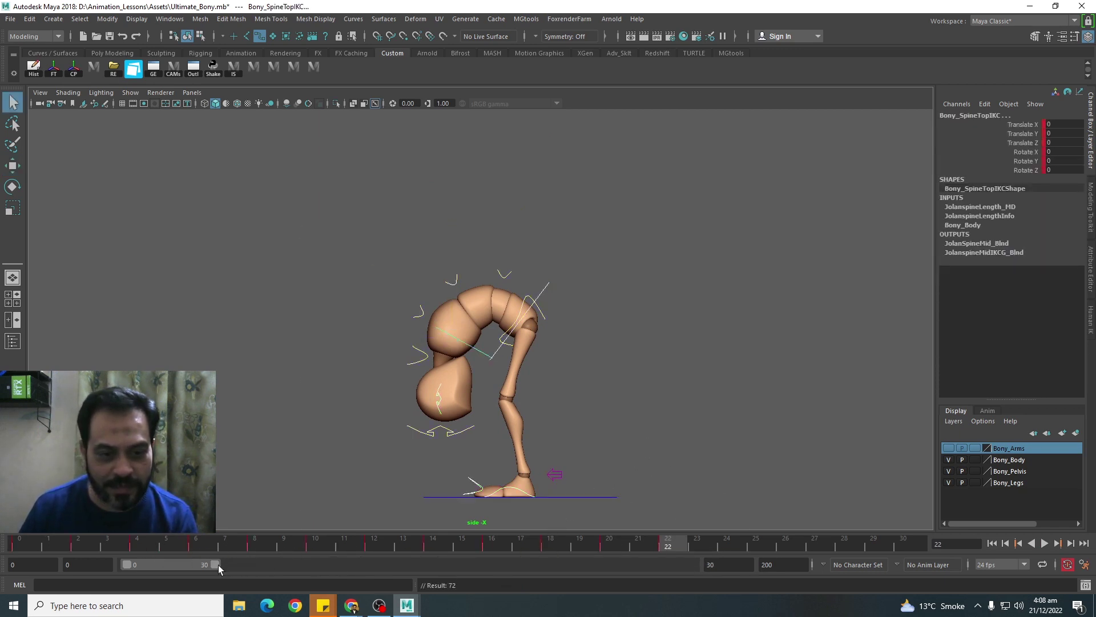
# Step: Extend the playback range to frame 61 and key the rig's upright pose
pyautogui.moveTo(248, 567); pyautogui.dragTo(309, 572)
pyautogui.click(415, 545)
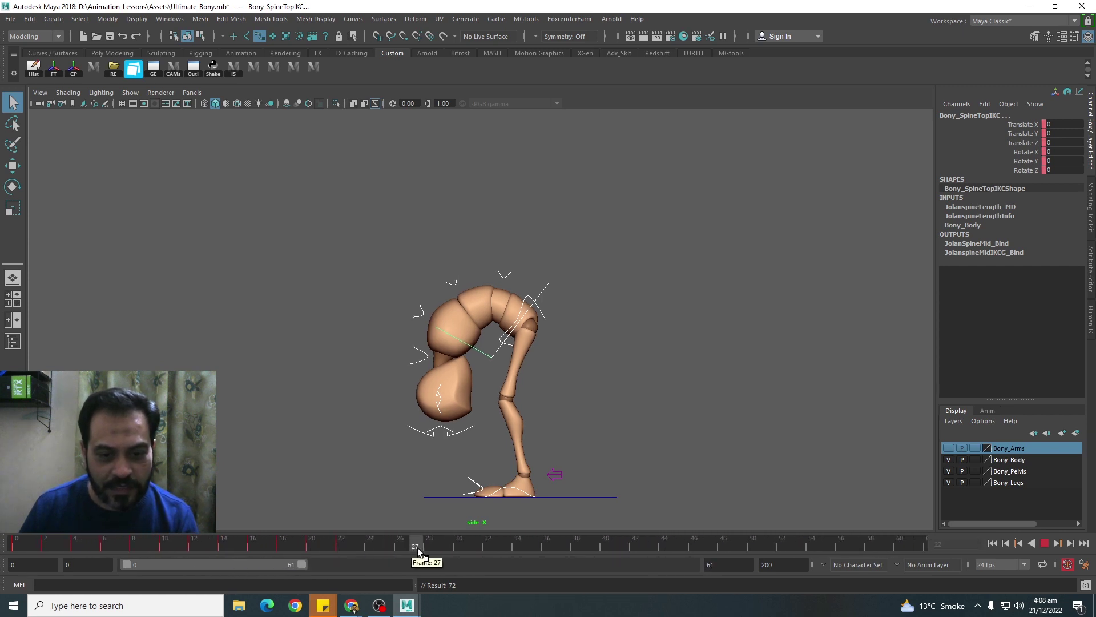
pyautogui.click(346, 546)
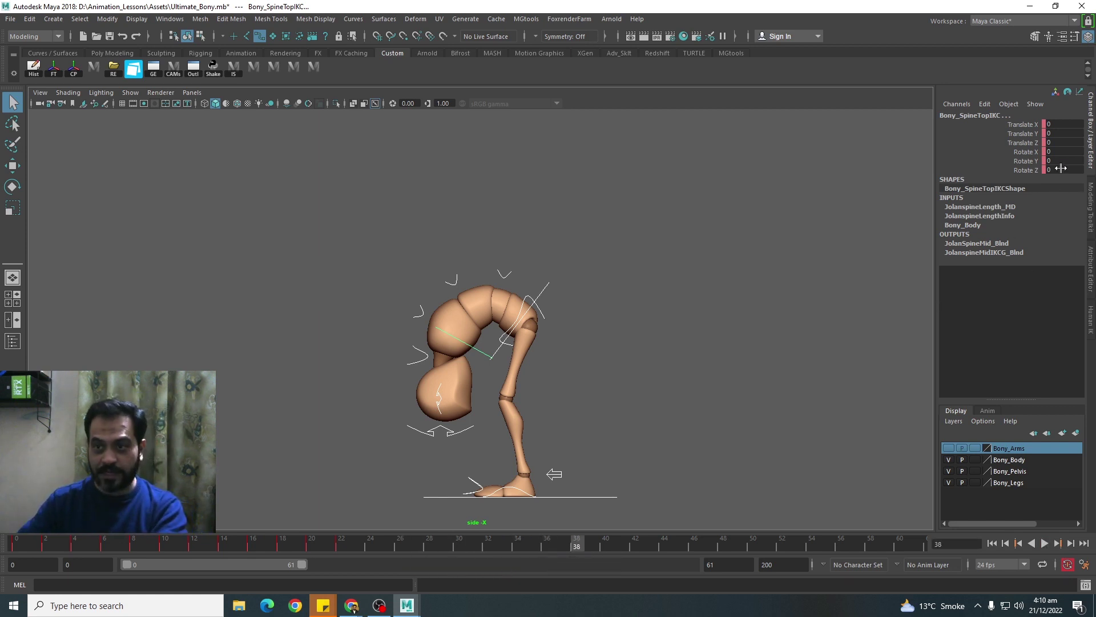
pyautogui.press('Return')
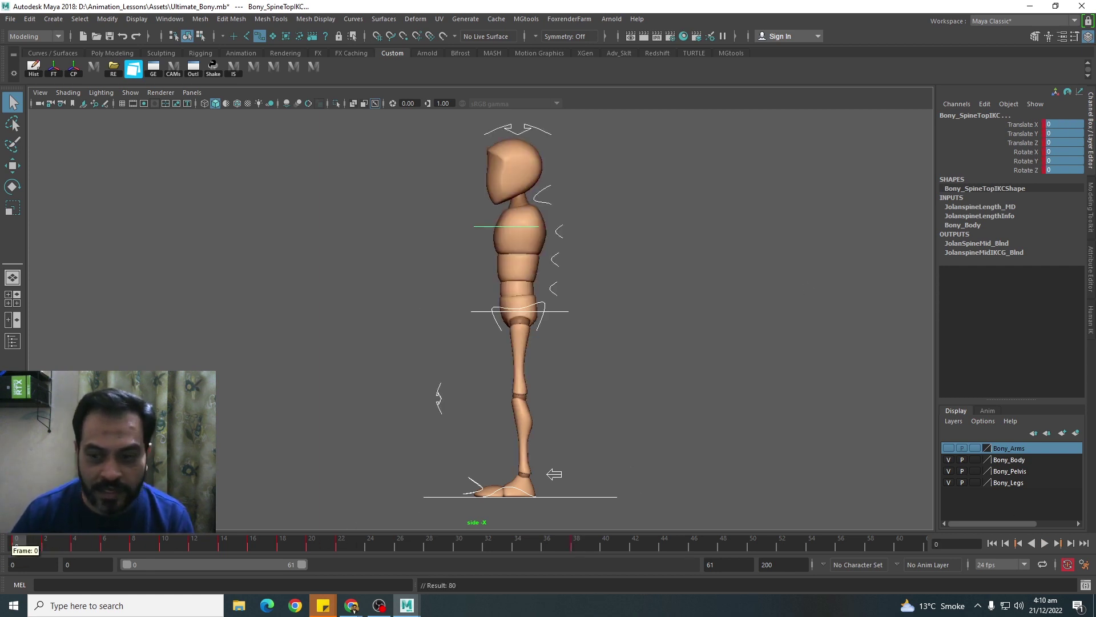
# Step: Play back and scrub forward from frame 22 to watch the rig straighten
pyautogui.click(1044, 543)
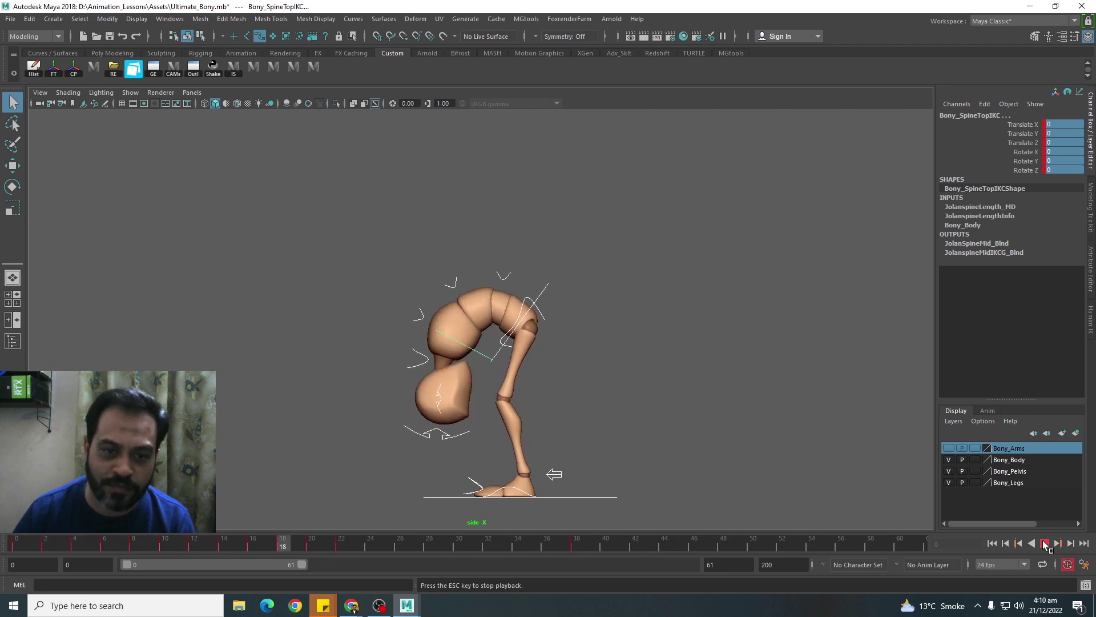
pyautogui.click(1044, 543)
pyautogui.moveTo(361, 546)
pyautogui.mouseDown()
pyautogui.moveTo(346, 546)
pyautogui.moveTo(489, 554)
pyautogui.mouseUp()
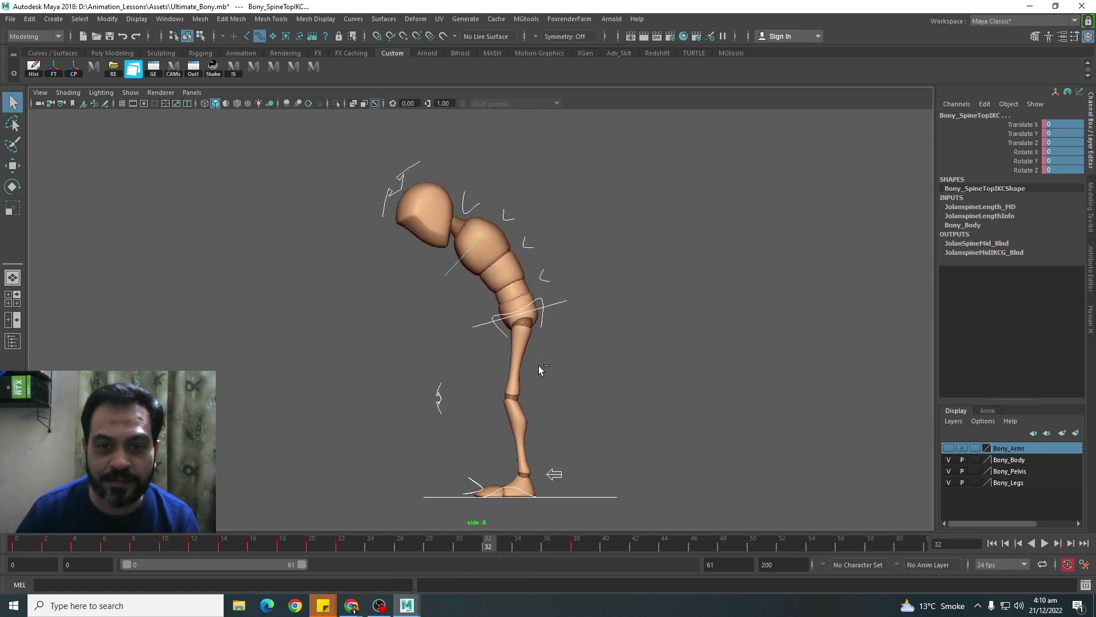
pyautogui.click(604, 322)
pyautogui.click(404, 173)
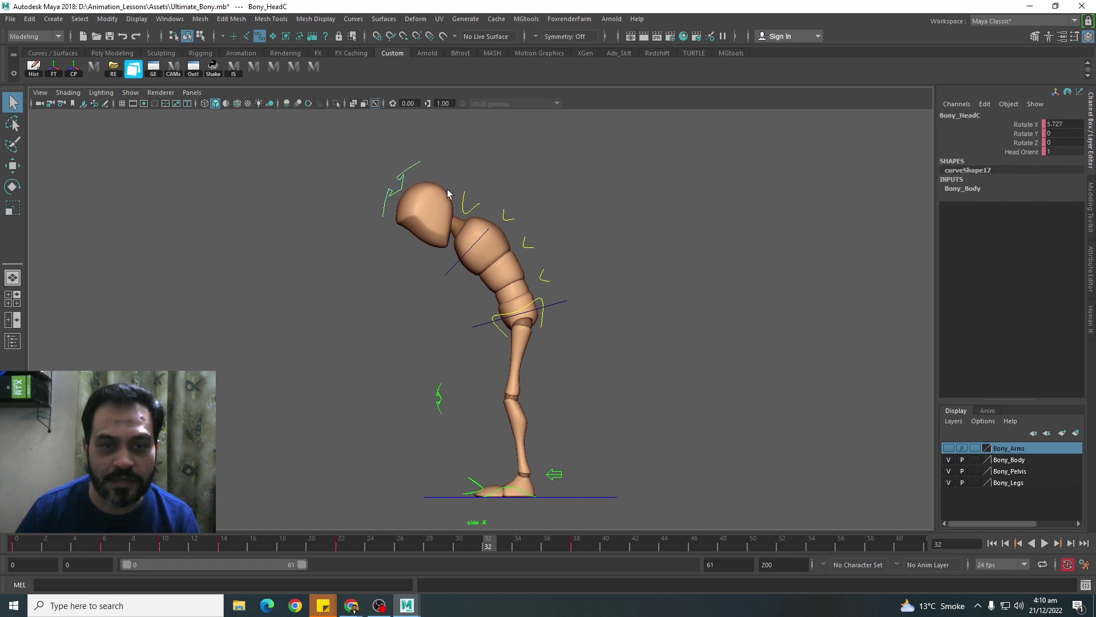
pyautogui.click(465, 200)
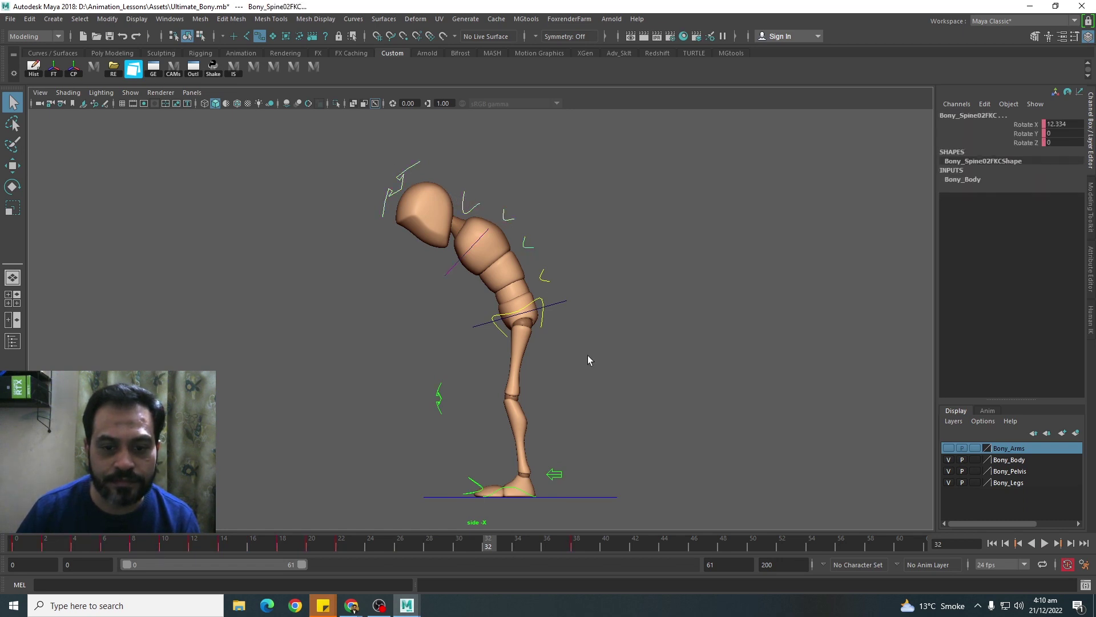
pyautogui.moveTo(379, 544); pyautogui.dragTo(584, 550)
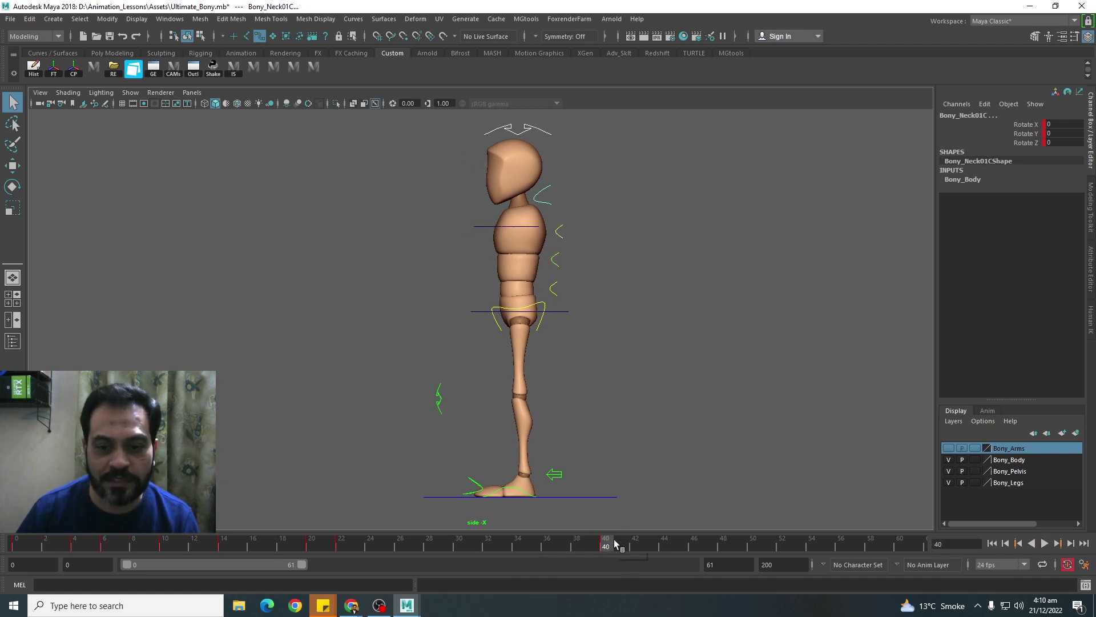
# Step: At frame 28, bend the middle spine further and rotate the neck further forward
pyautogui.moveTo(410, 550)
pyautogui.mouseDown()
pyautogui.moveTo(351, 548)
pyautogui.moveTo(488, 549)
pyautogui.moveTo(430, 546)
pyautogui.mouseUp()
pyautogui.click(483, 252)
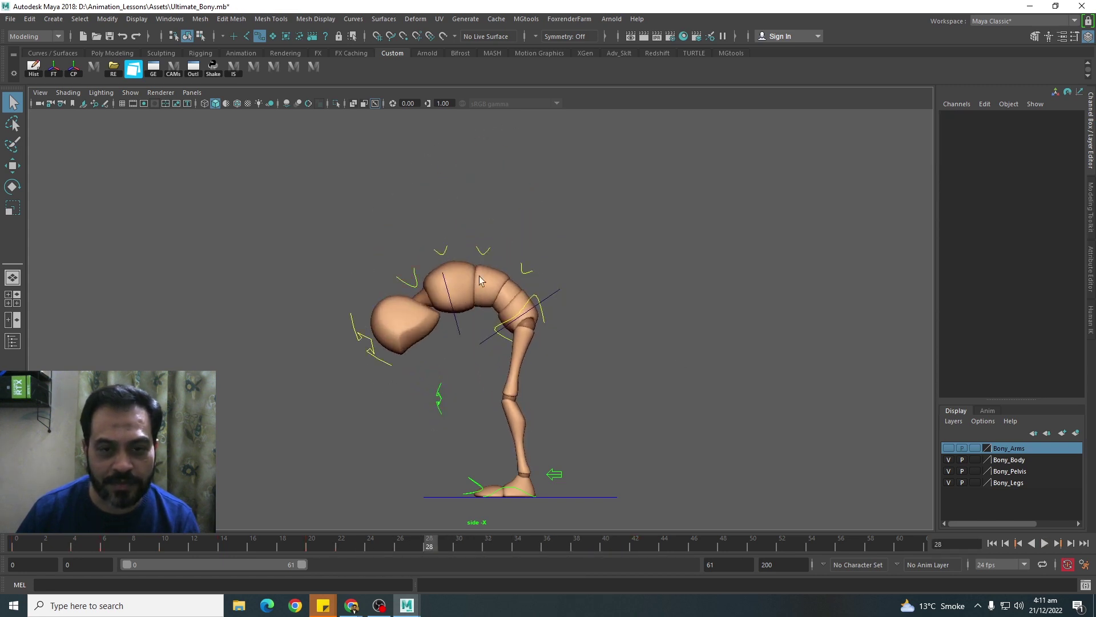
pyautogui.press('e')
pyautogui.moveTo(403, 276)
pyautogui.mouseDown()
pyautogui.moveTo(416, 367)
pyautogui.moveTo(451, 343)
pyautogui.mouseUp()
pyautogui.click(463, 322)
pyautogui.click(416, 296)
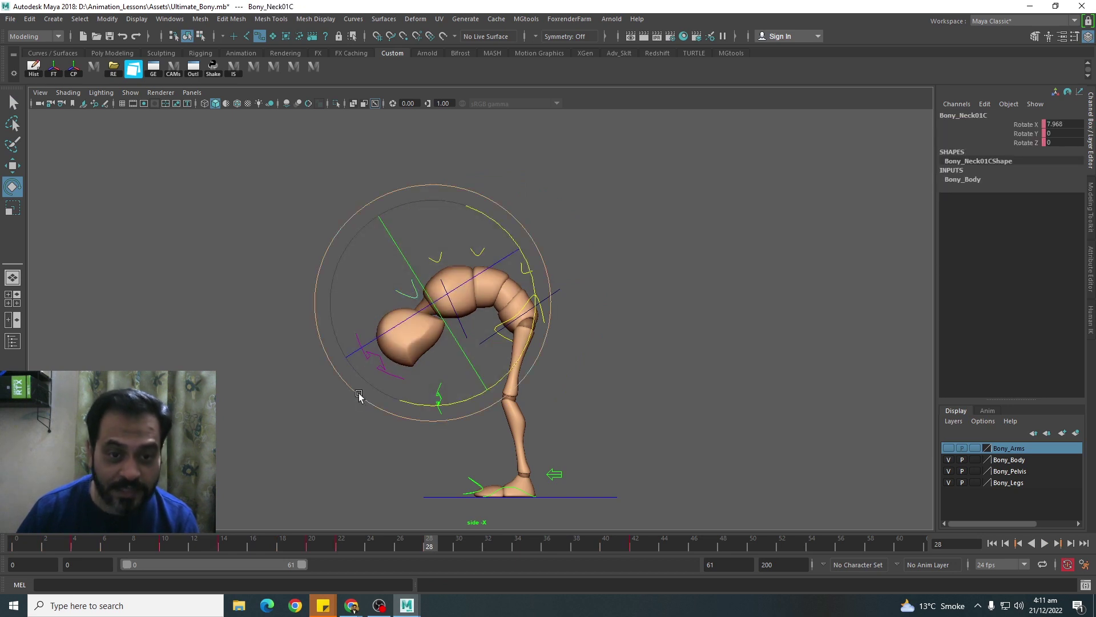
pyautogui.moveTo(432, 409)
pyautogui.mouseDown()
pyautogui.moveTo(422, 403)
pyautogui.moveTo(474, 404)
pyautogui.moveTo(466, 400)
pyautogui.mouseUp()
pyautogui.click(436, 392)
# Step: Adjust the head and curl the middle spine slightly further at frame 28
pyautogui.click(464, 412)
pyautogui.click(498, 295)
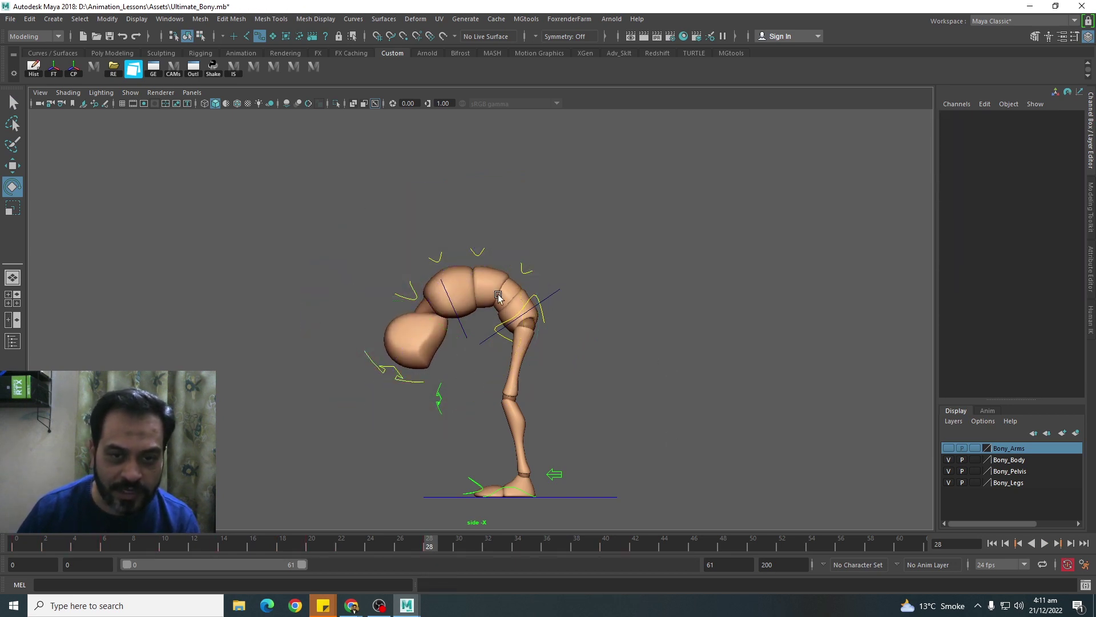
pyautogui.click(481, 258)
pyautogui.moveTo(527, 387); pyautogui.dragTo(476, 501)
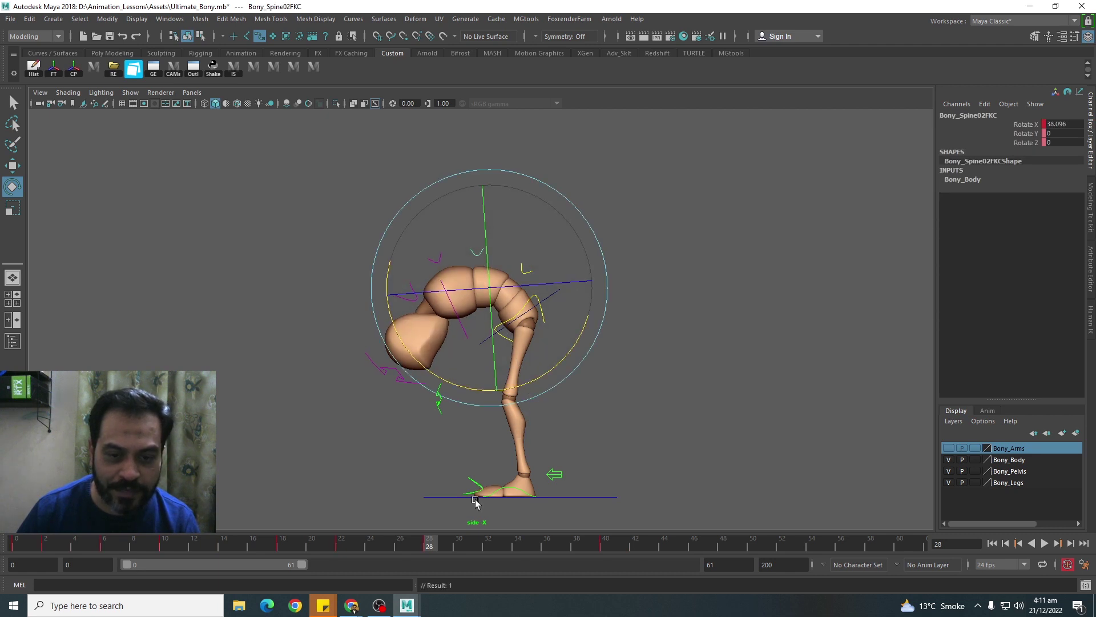
# Step: Bend the upper spine control at frame 34, then return to the first frame
pyautogui.moveTo(345, 549); pyautogui.dragTo(518, 548)
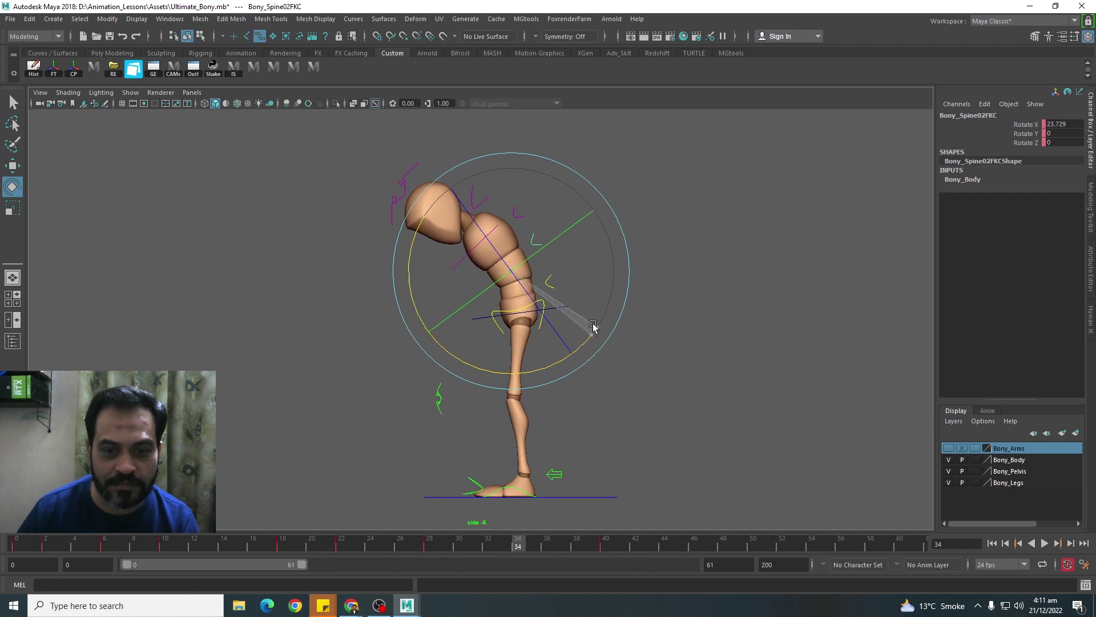
pyautogui.click(517, 213)
pyautogui.moveTo(596, 285); pyautogui.dragTo(764, 312)
pyautogui.click(476, 197)
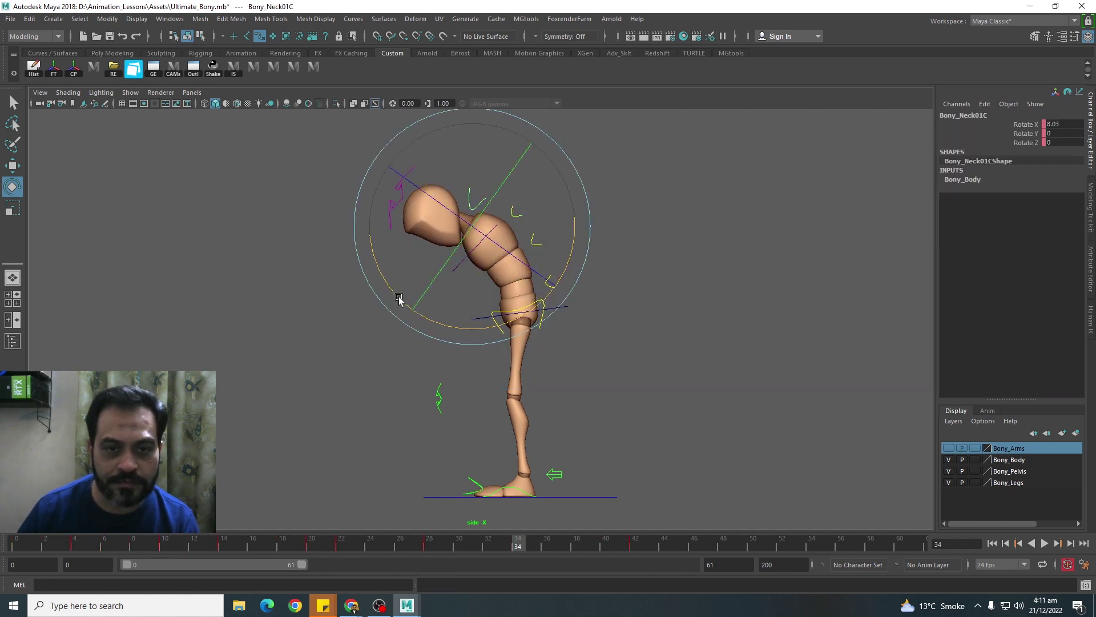
pyautogui.moveTo(355, 548)
pyautogui.mouseDown()
pyautogui.moveTo(669, 548)
pyautogui.moveTo(16, 548)
pyautogui.mouseUp()
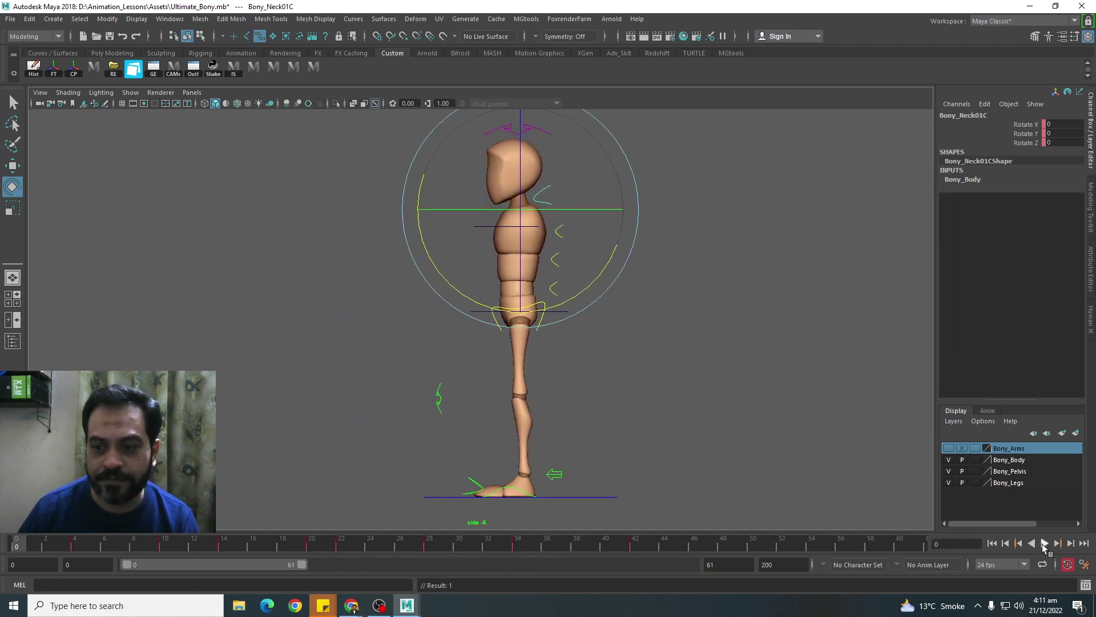
# Step: Play the full bend animation from the start and switch the panel to Perspective view
pyautogui.click(1044, 544)
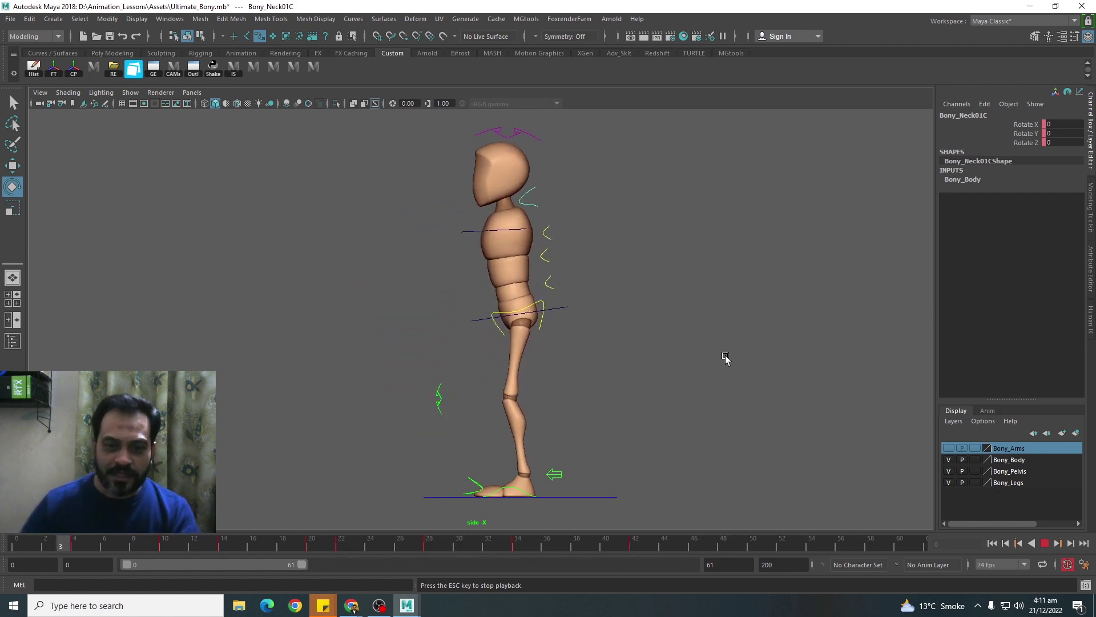
pyautogui.moveTo(725, 358)
pyautogui.mouseDown()
pyautogui.moveTo(719, 290)
pyautogui.moveTo(543, 337)
pyautogui.moveTo(453, 343)
pyautogui.mouseUp()
pyautogui.moveTo(521, 391)
pyautogui.keyDown('alt'); pyautogui.mouseDown()
pyautogui.moveTo(384, 385)
pyautogui.moveTo(505, 380)
pyautogui.moveTo(532, 337)
pyautogui.mouseUp(); pyautogui.keyUp('alt')
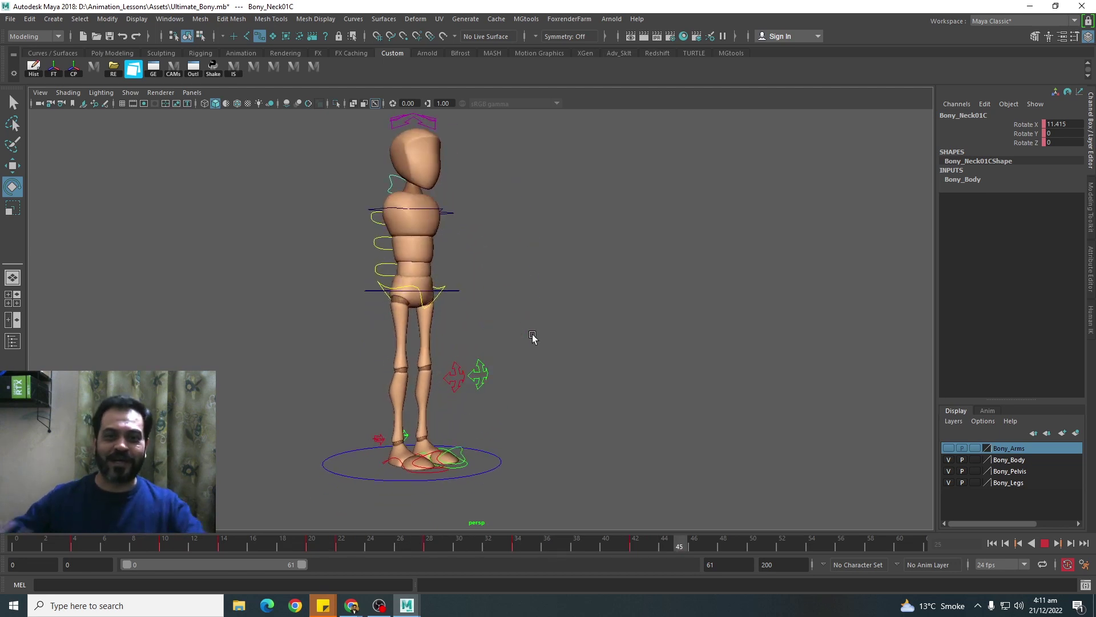